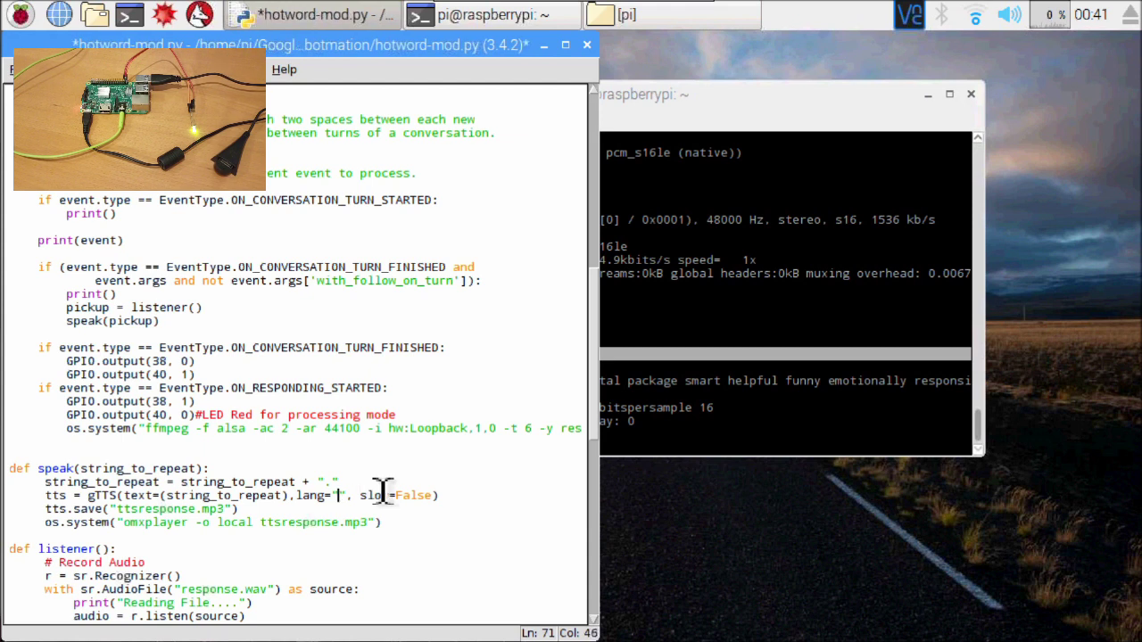
- Set the gTTS language in the speak function to "zh-yue", save the script, and rerun hotword-mod.py in the terminal
text(z)
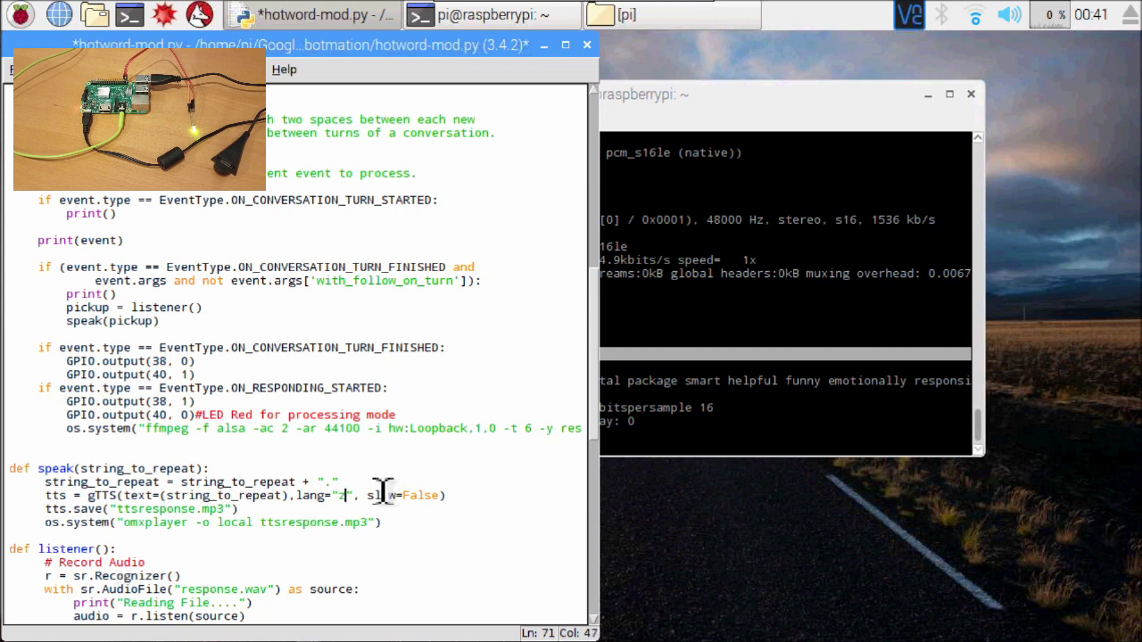
text(h-yue)
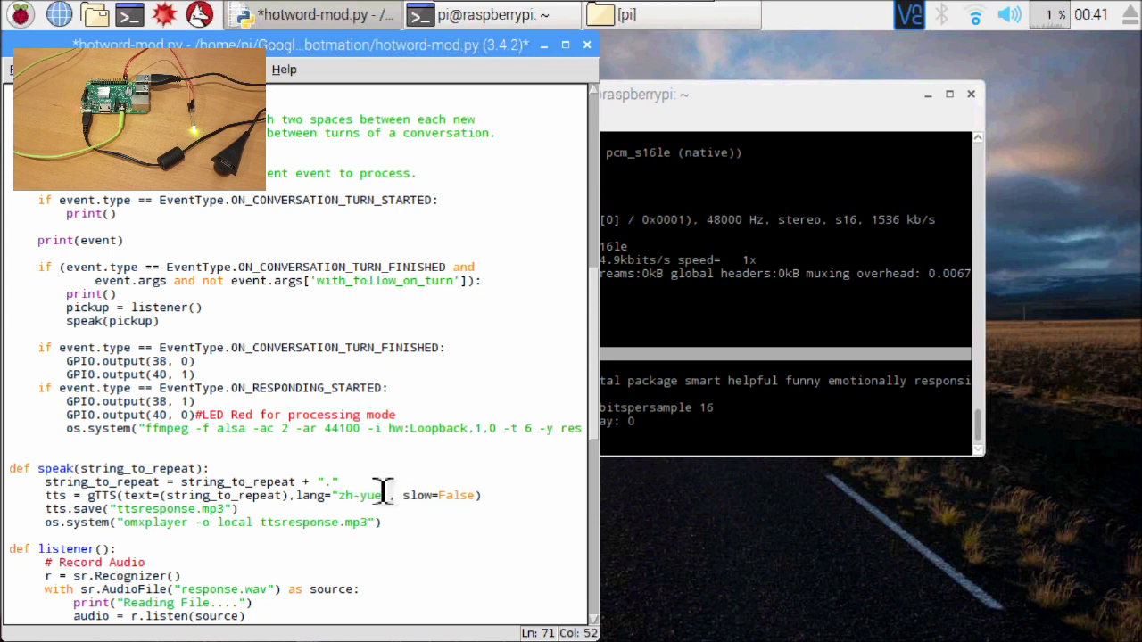
key(ctrl+s)
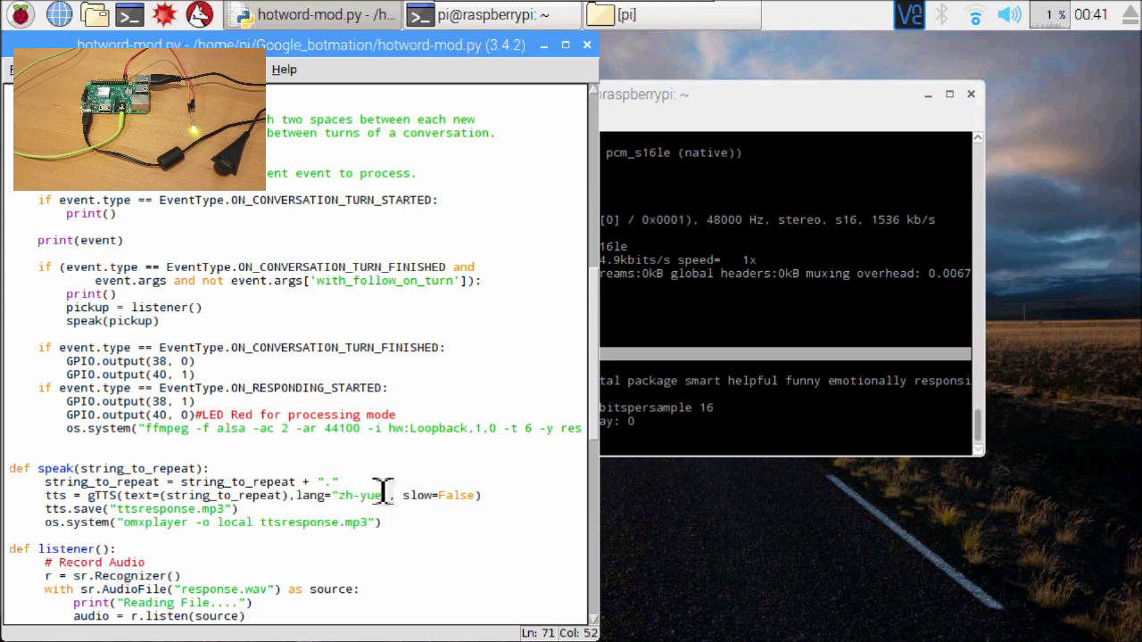
click(711, 421)
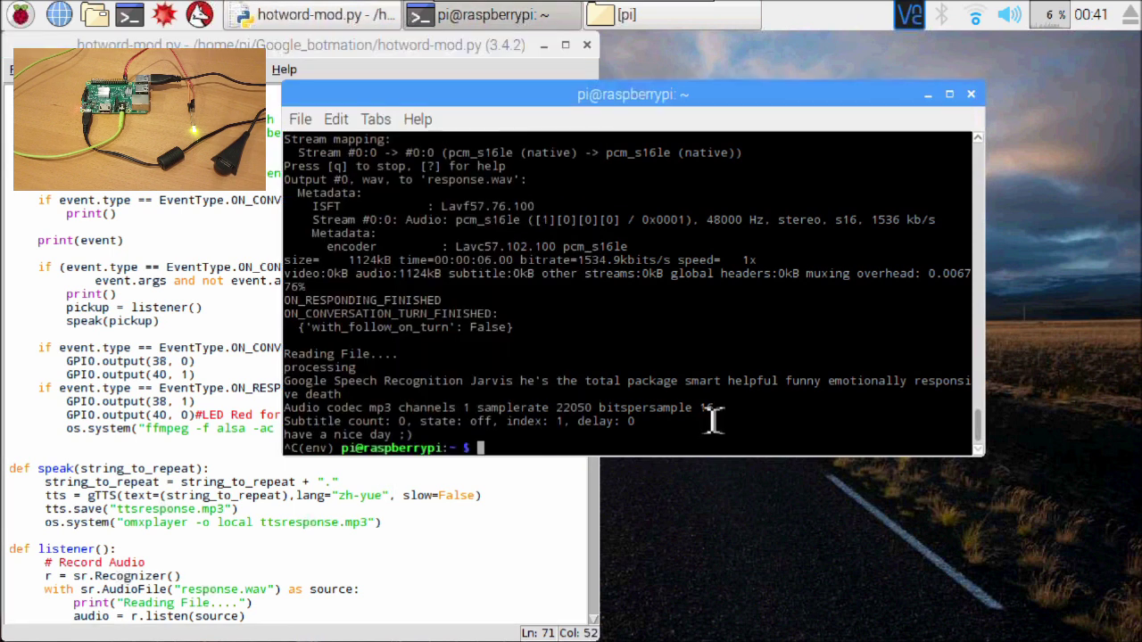
key(Up)
key(Return)
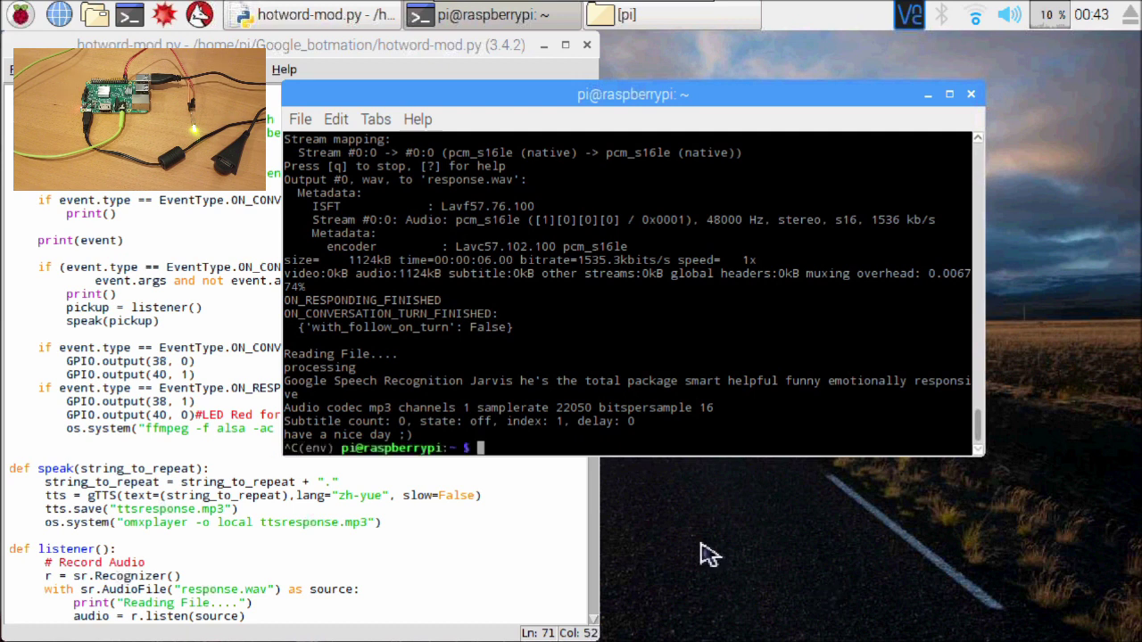
- Replace the gTTS language in the speak function with "da" and save hotword-mod.py
click(490, 540)
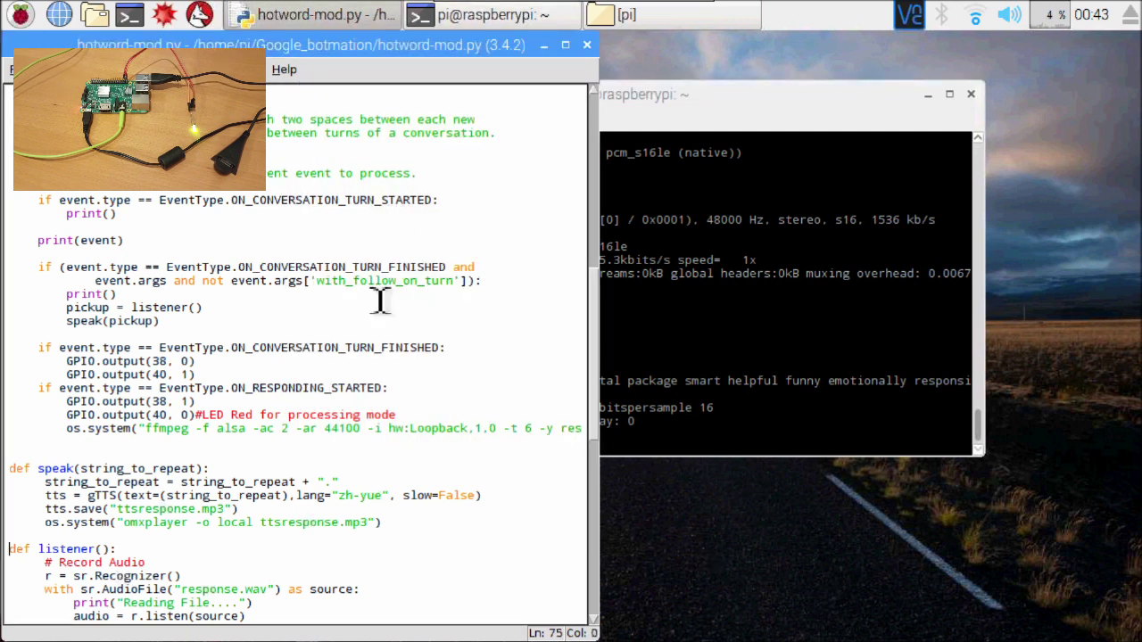
click(389, 495)
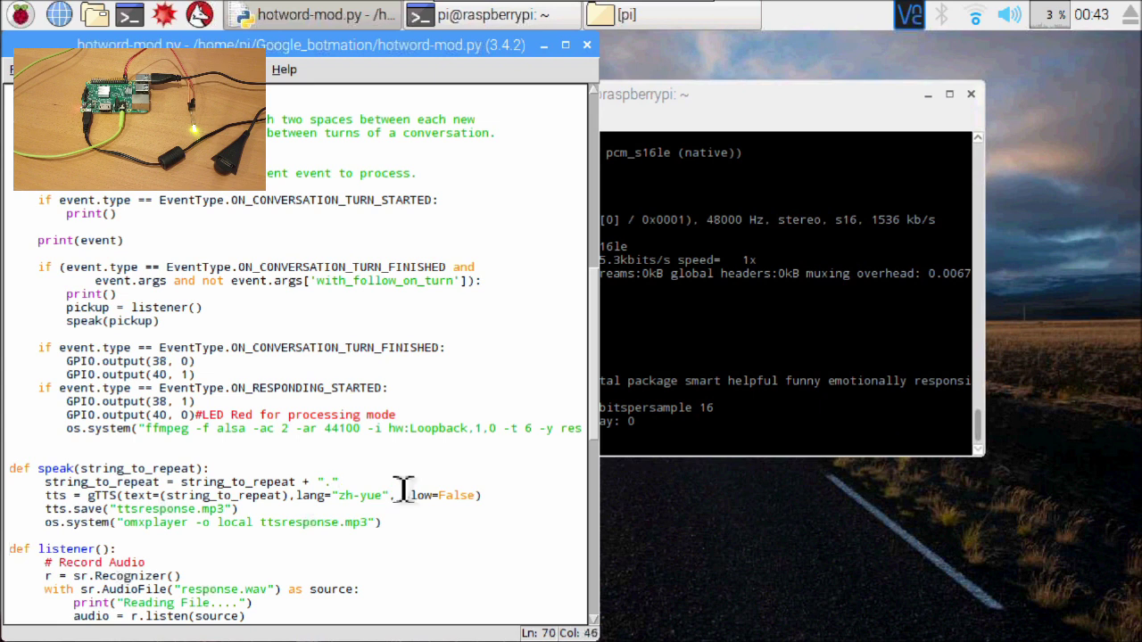
key(Left)
key(BackSpace)
key(BackSpace)
key(BackSpace)
key(BackSpace)
key(BackSpace)
key(BackSpace)
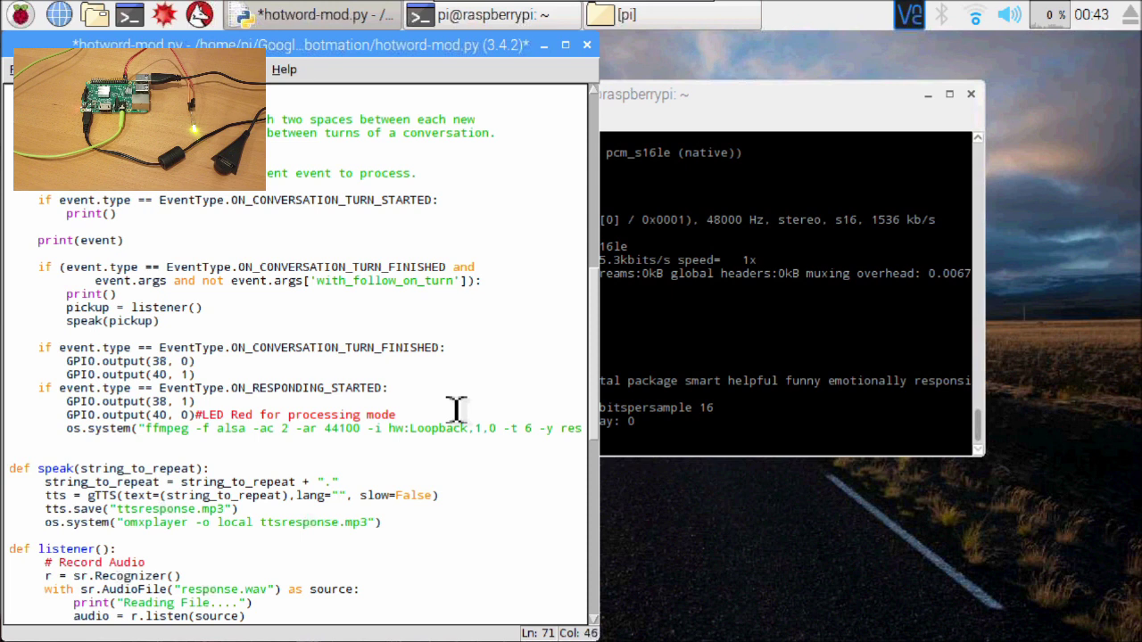
text(da)
key(ctrl+s)
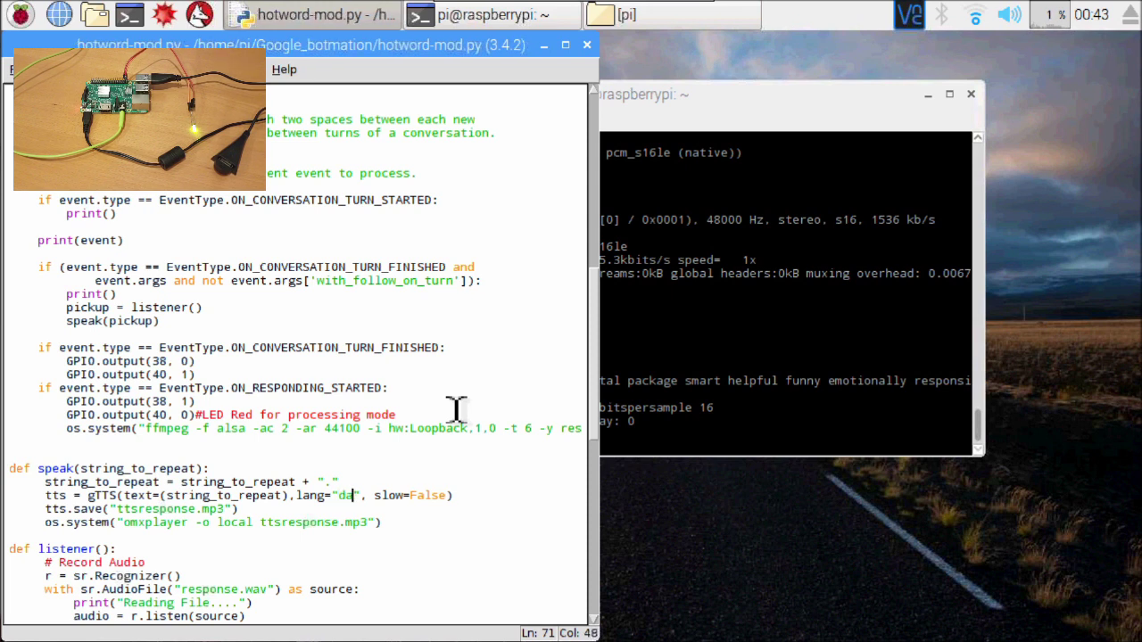
- Rerun Google_botmation/hotword-mod.py with python3 in the terminal to test the "da" speech
click(698, 376)
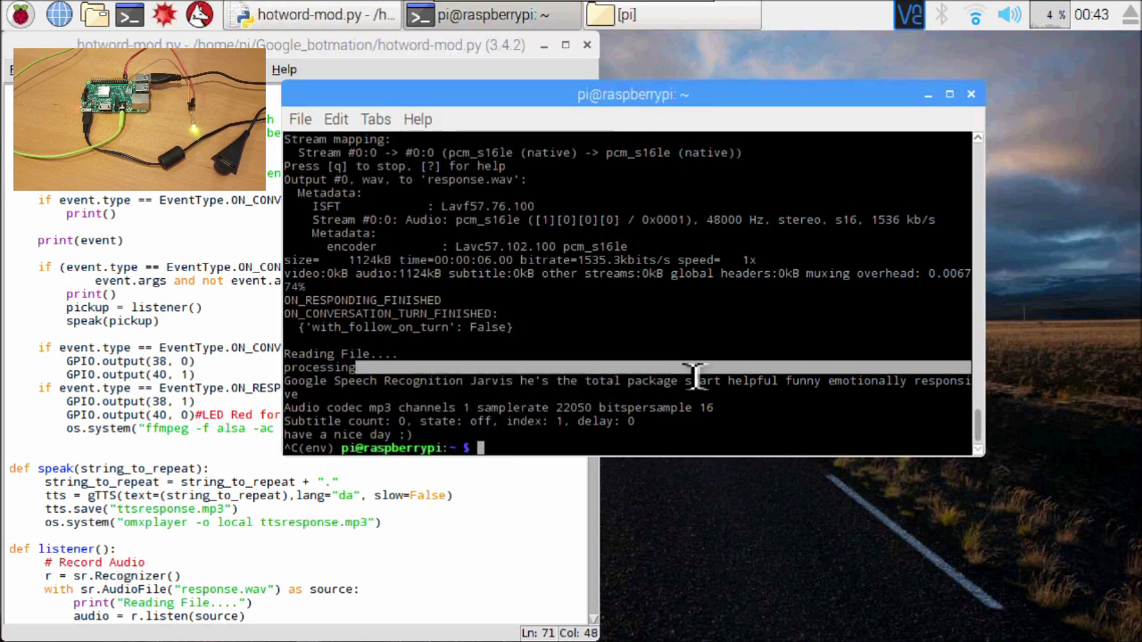
key(Up)
key(Return)
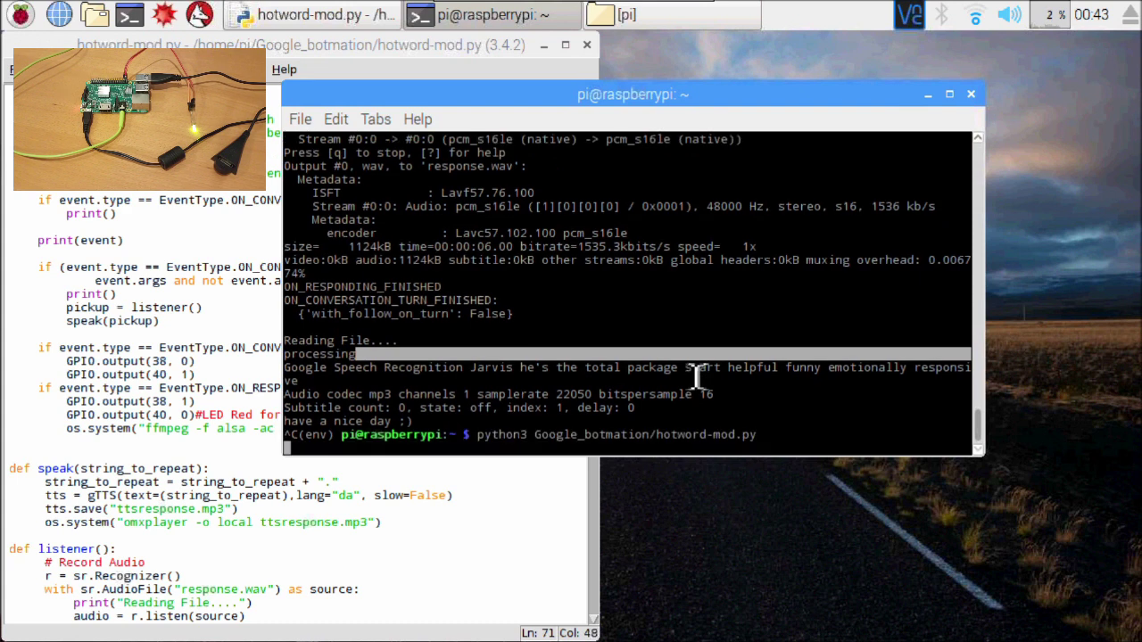
click(749, 535)
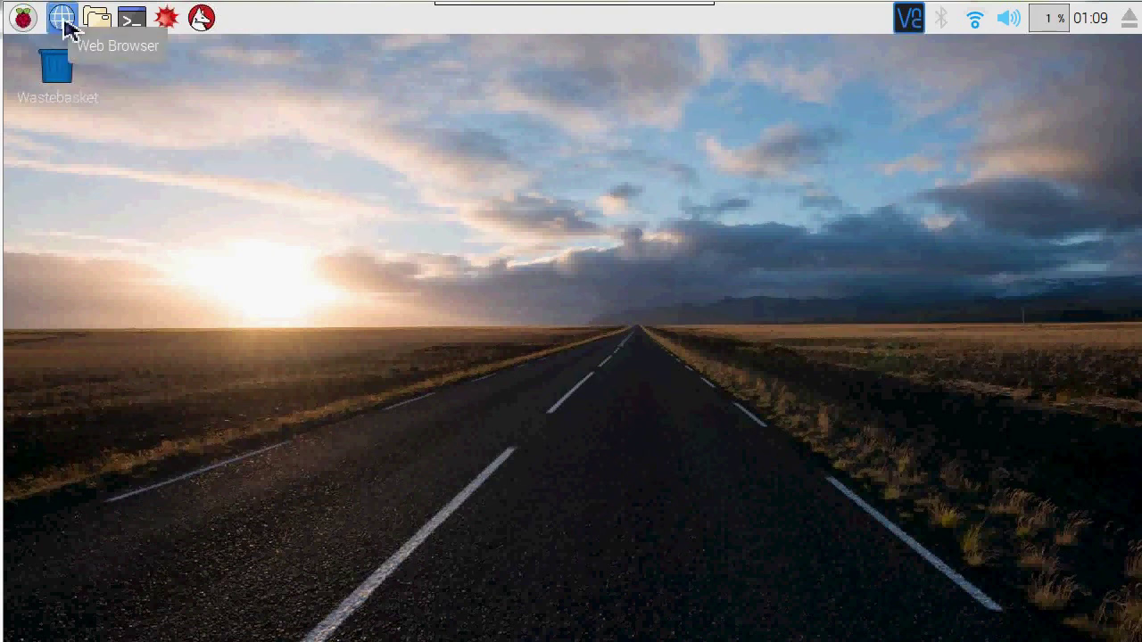
- Search the web in Chromium for "google home raspberry pi python" and open the Overview of the Google Assistant Library for Python
click(65, 22)
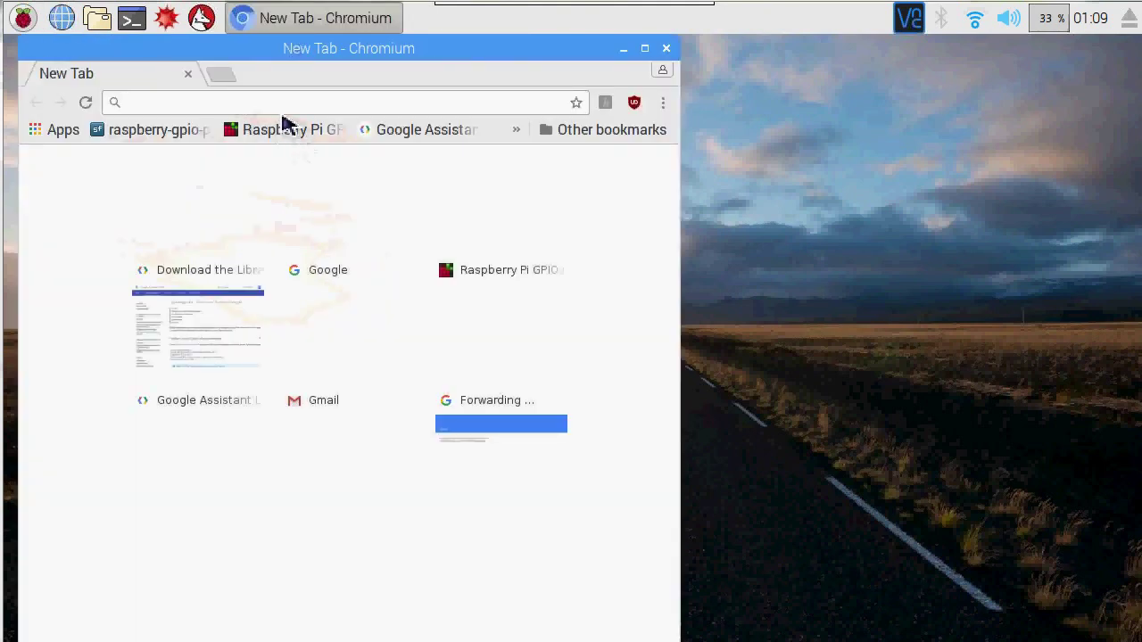
text(google home raspberry pi python)
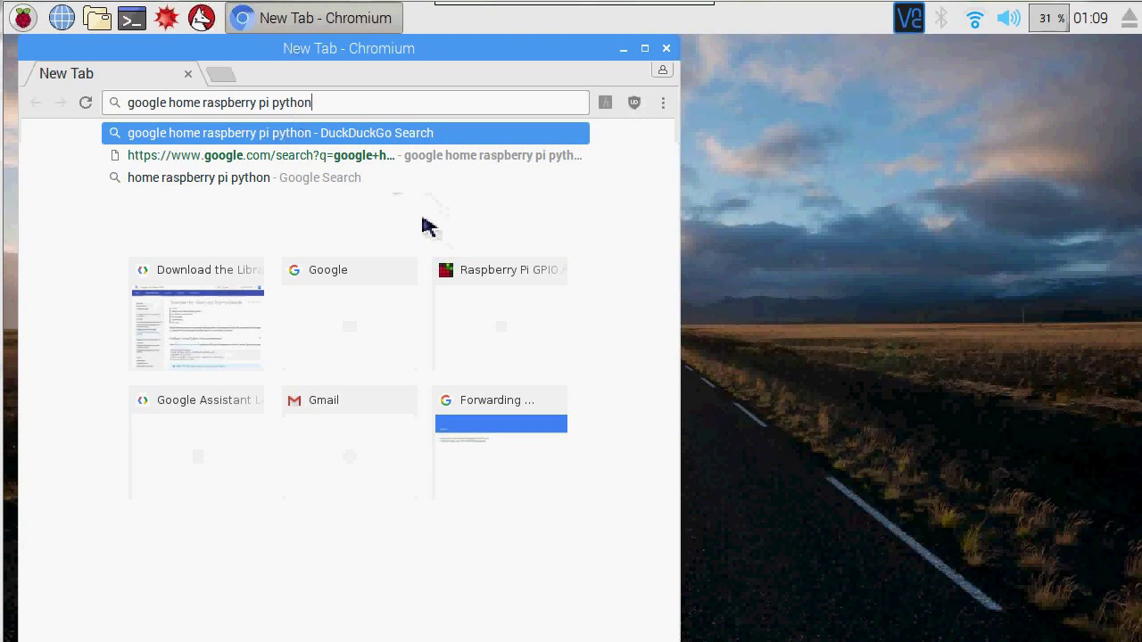
key(Return)
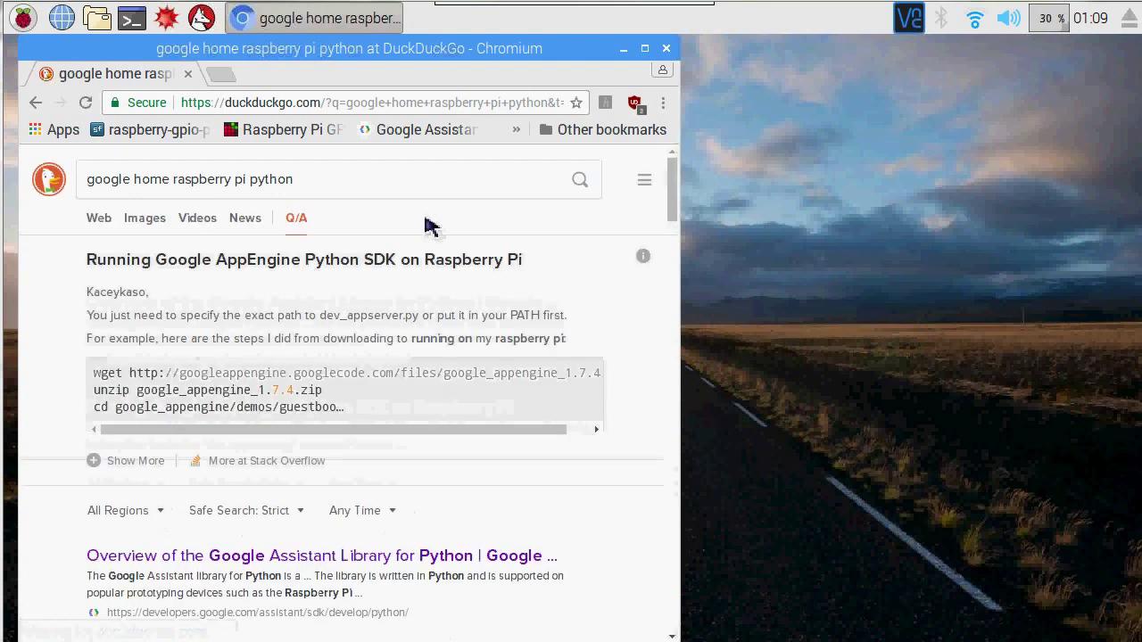
click(645, 49)
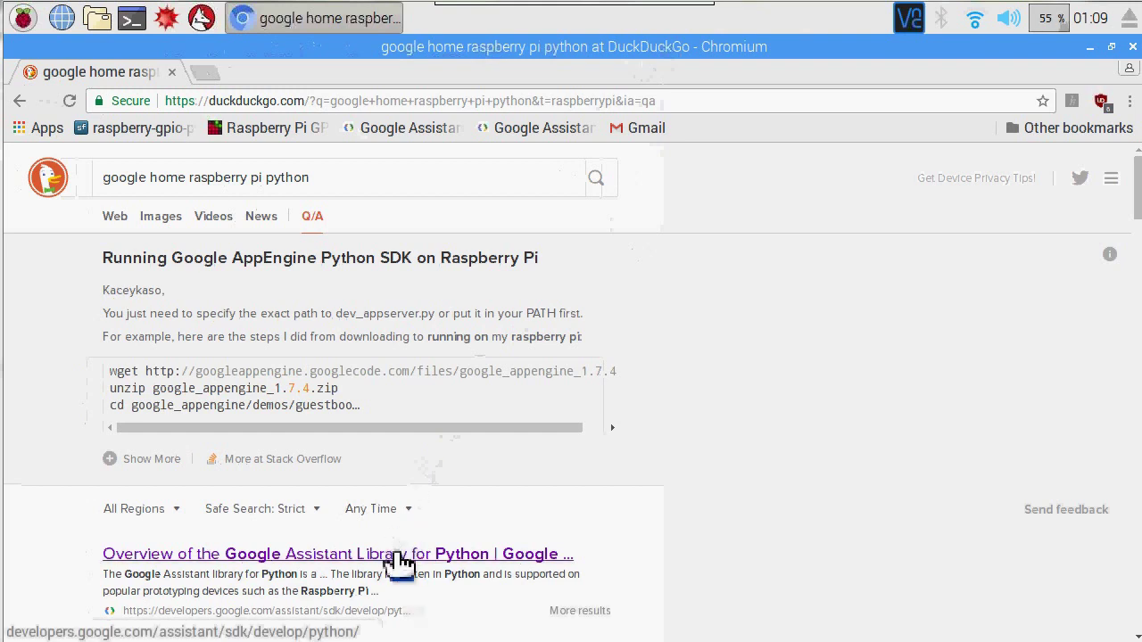
click(398, 557)
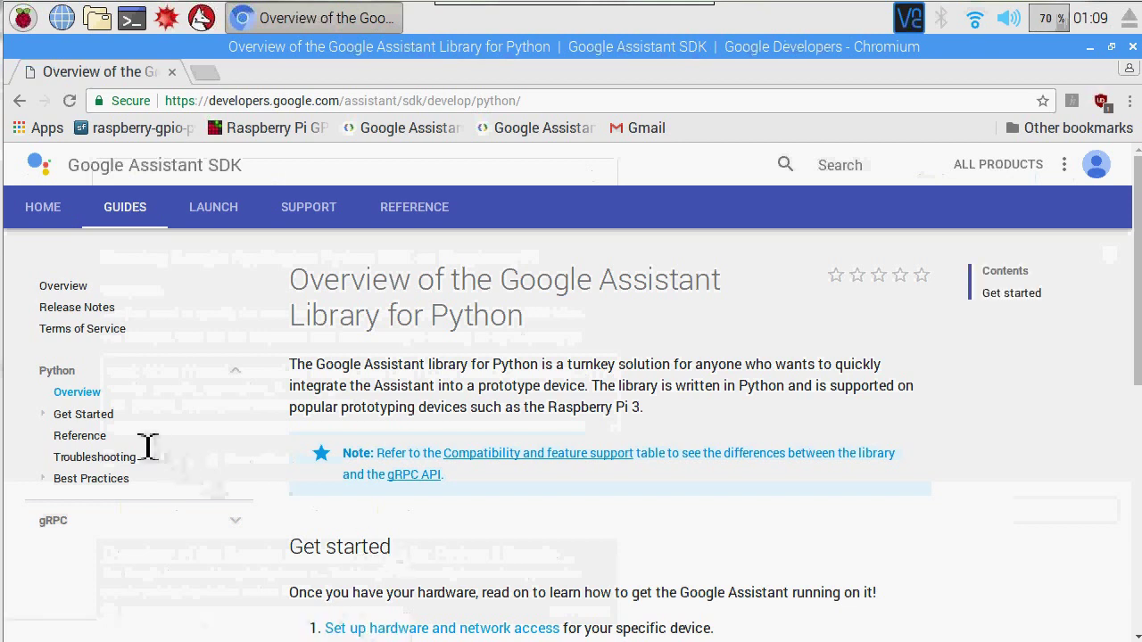
- Review the Set Up Hardware and Network Access guide for the Raspberry Pi 3 and open the Configure and Test the Audio guide
click(56, 416)
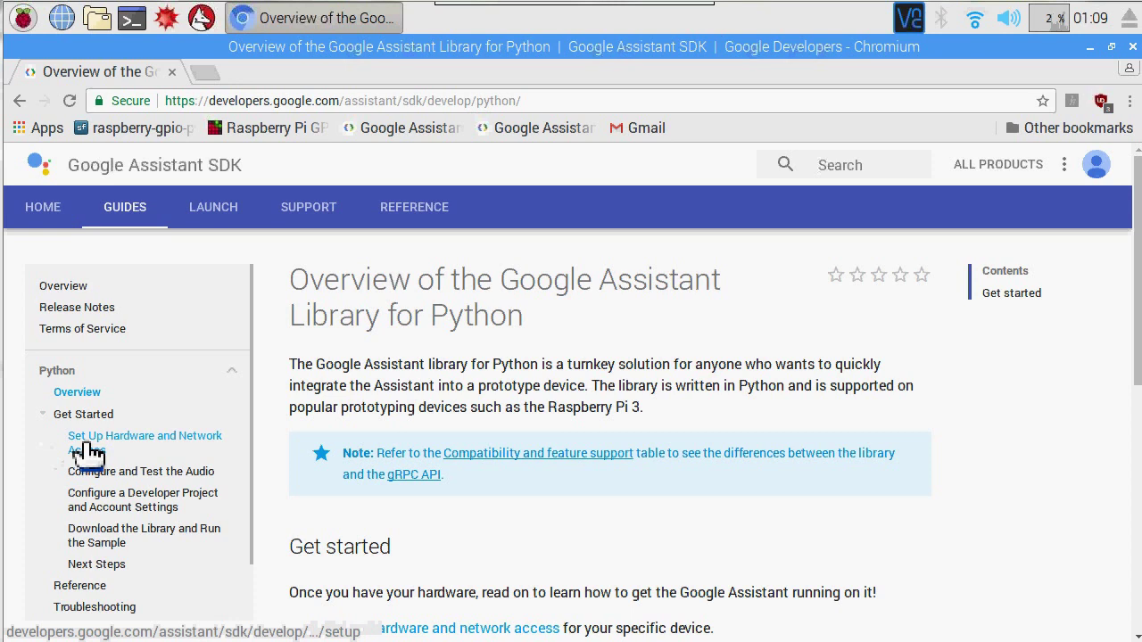
click(87, 451)
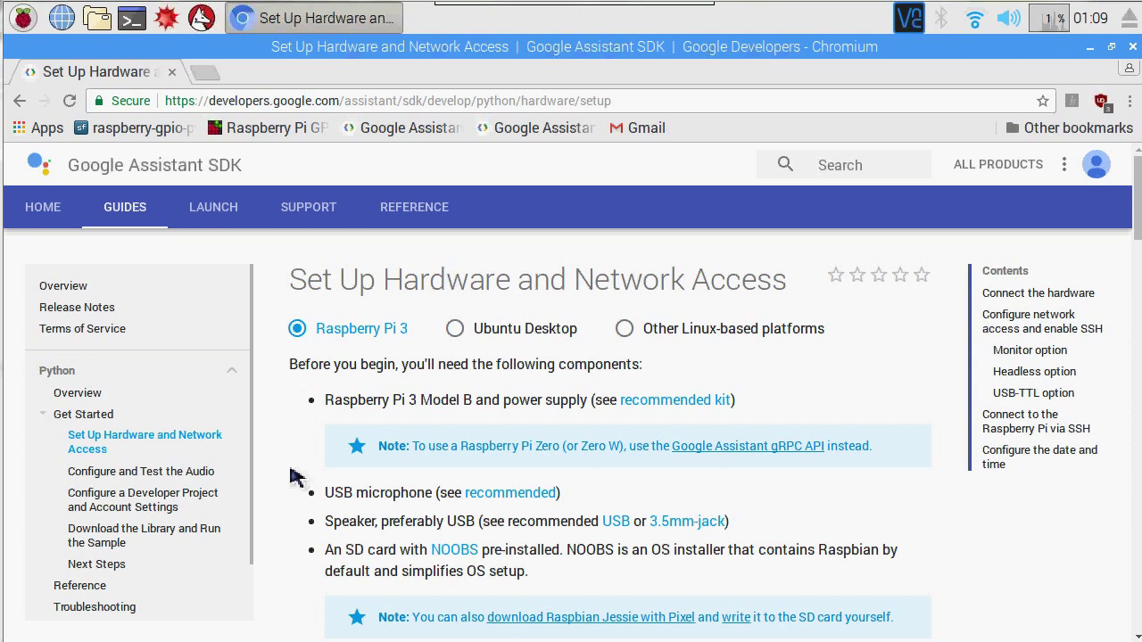
scroll(297, 477, down, 5)
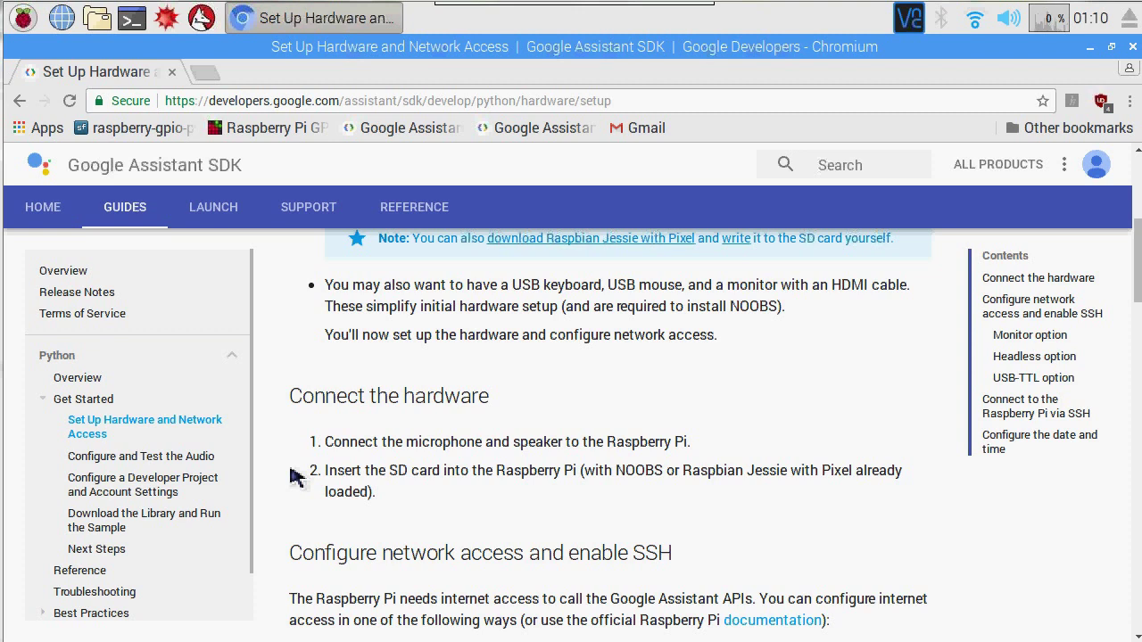
scroll(294, 477, down, 5)
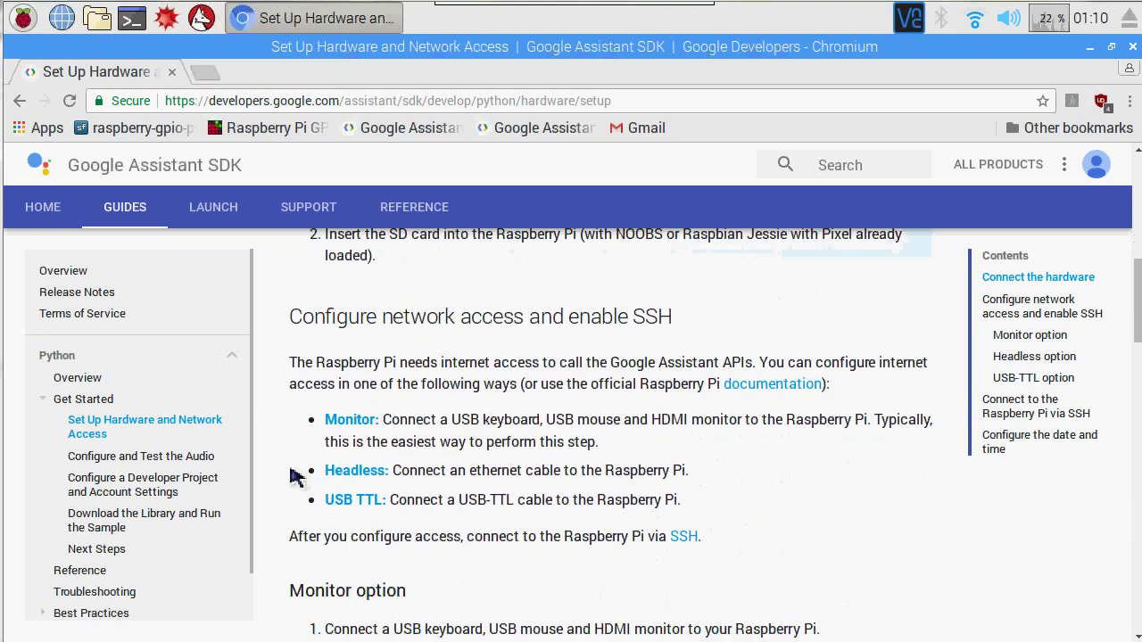
scroll(294, 478, down, 7)
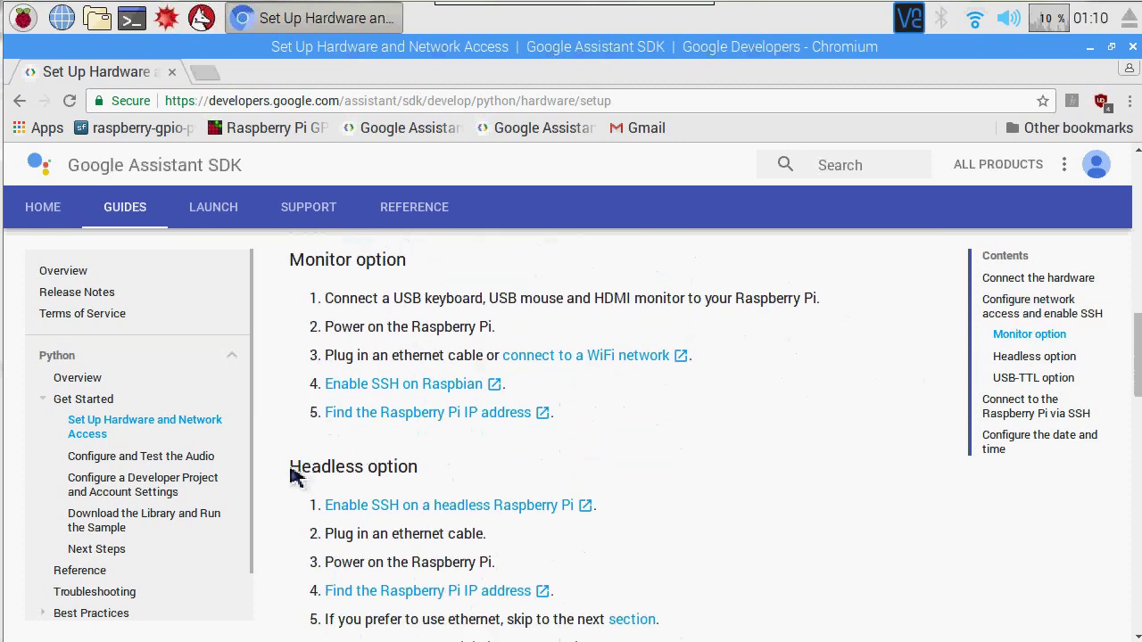
scroll(294, 477, down, 10)
click(141, 455)
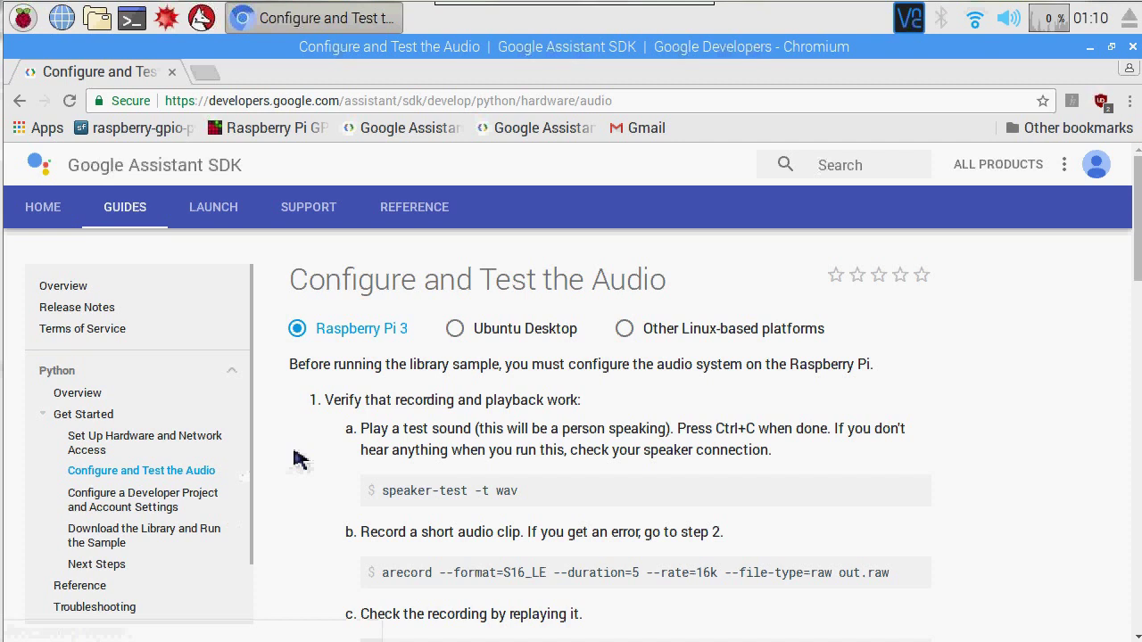
scroll(300, 459, down, 2)
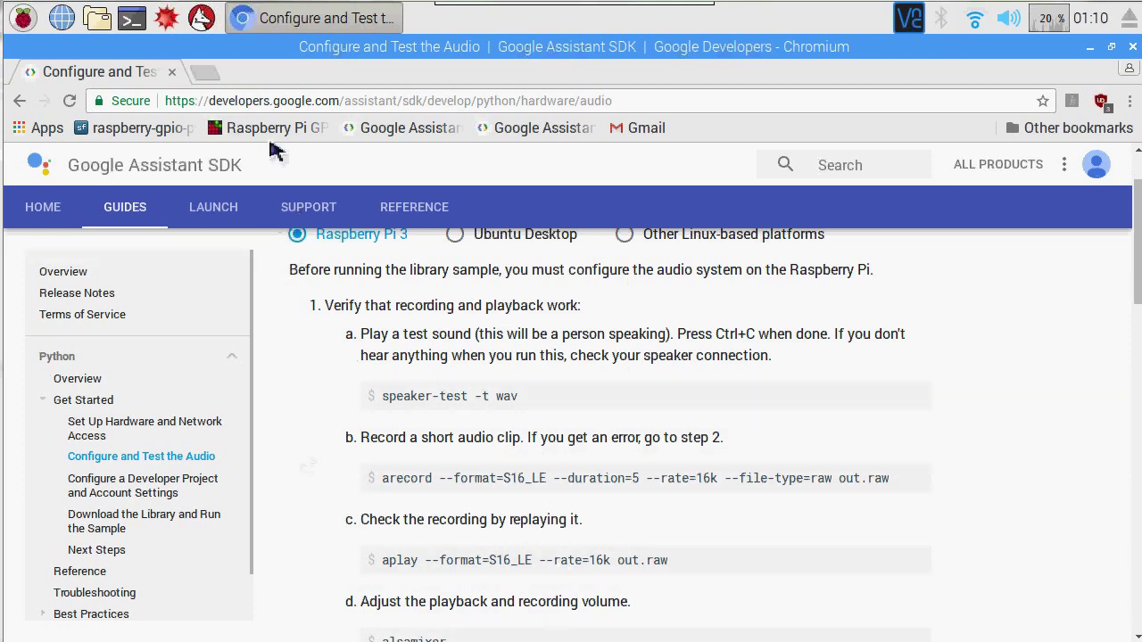
- Copy the speaker-test -t wav command from the guide, run it in a new terminal window, and stop the test
click(132, 18)
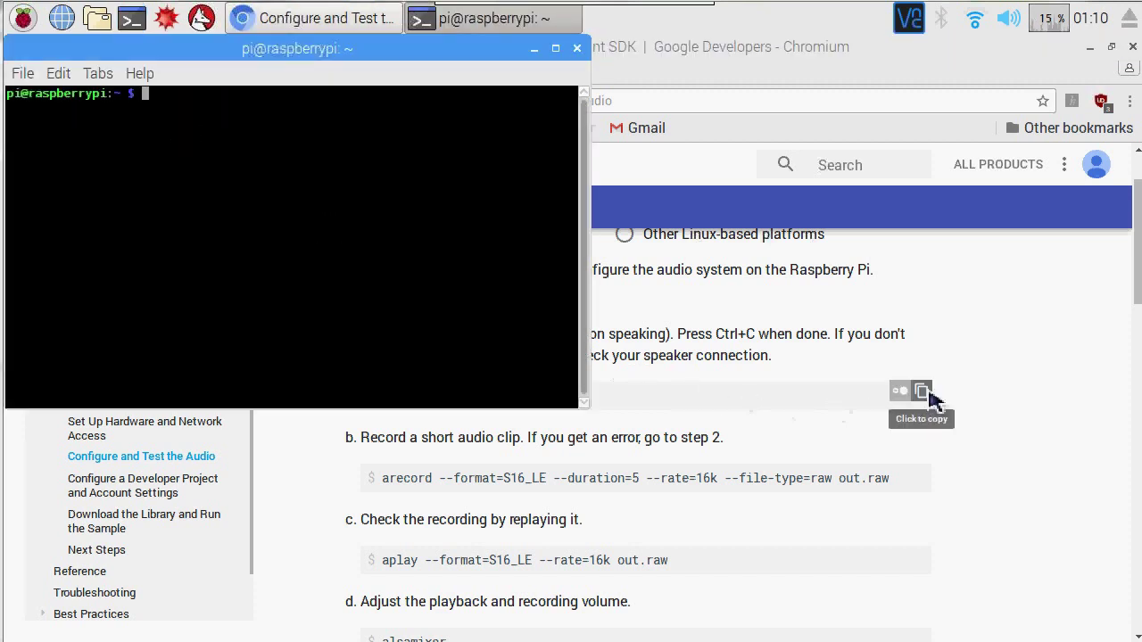
click(928, 397)
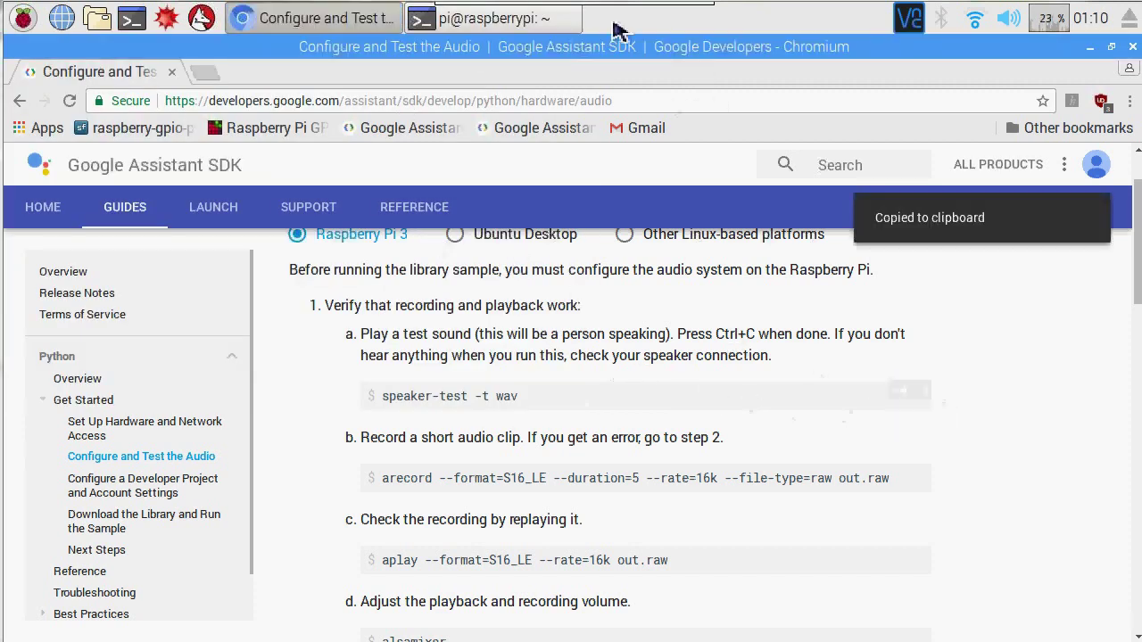
mouse_move(504, 25)
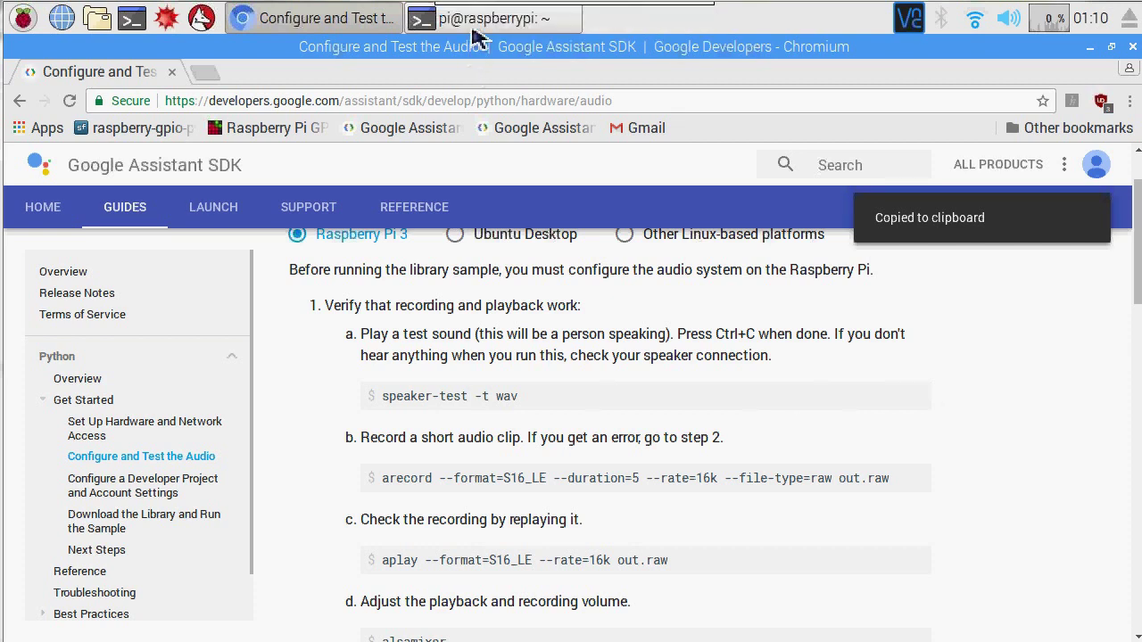
click(473, 21)
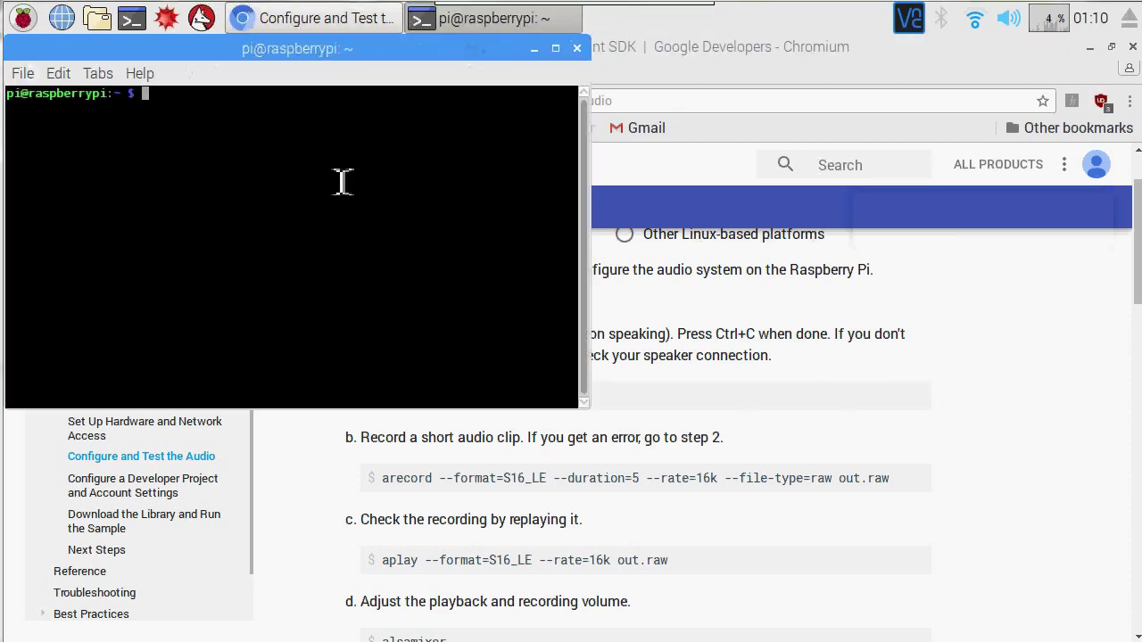
right_click(344, 181)
click(373, 268)
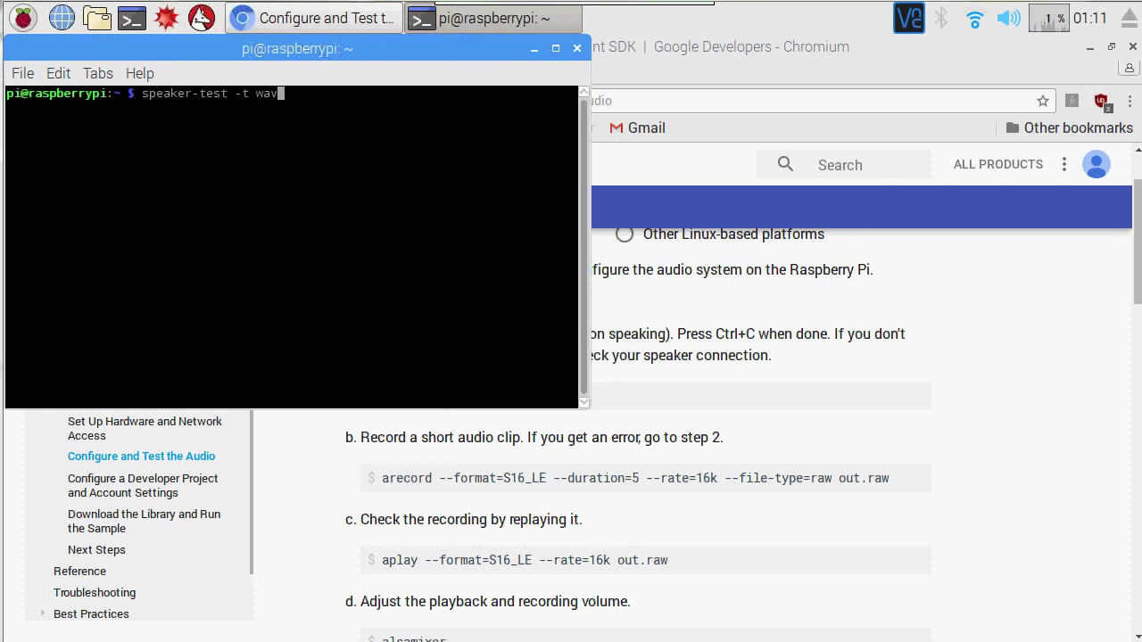
key(Return)
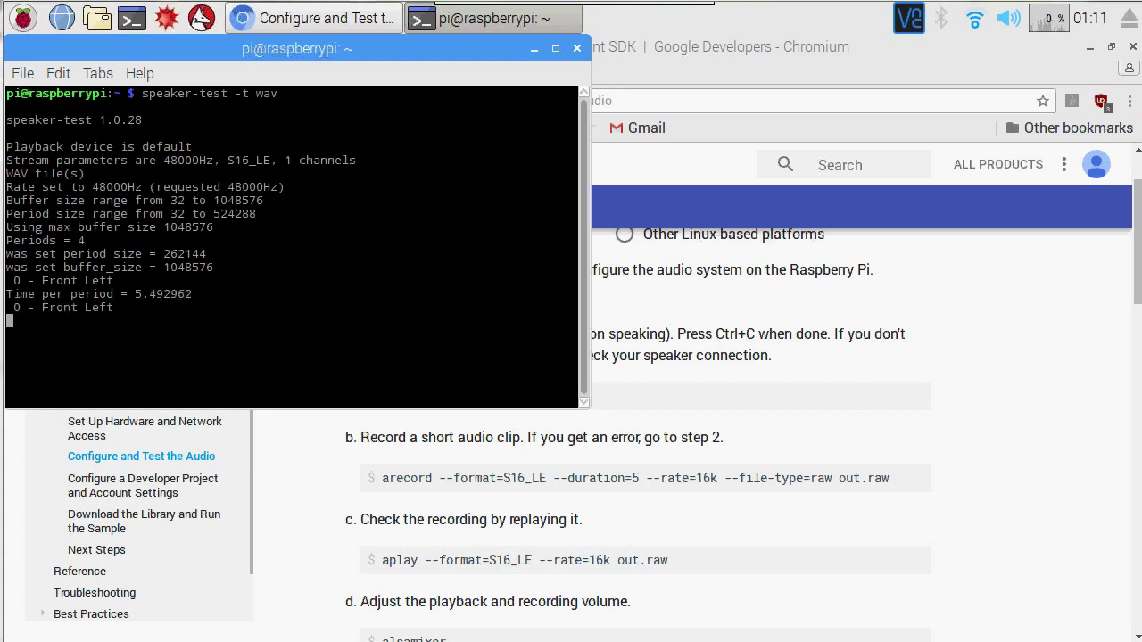
key(ctrl+c)
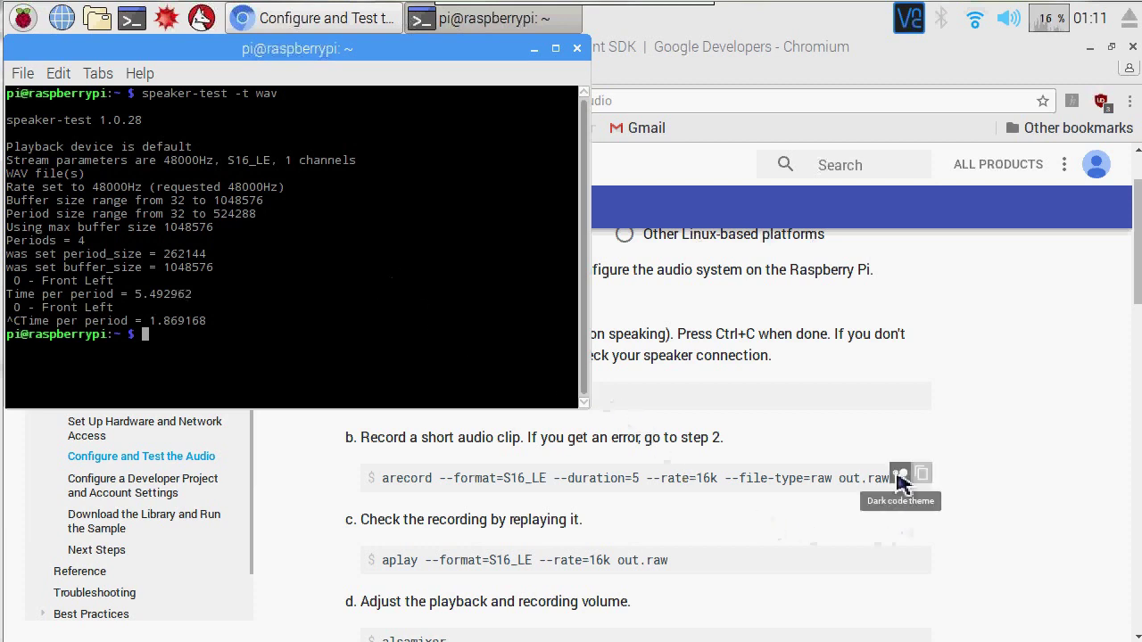
- Copy the guide's arecord command and open the Configure a Developer Project and Account Settings guide to examine its Google Developer Project instructions
click(924, 482)
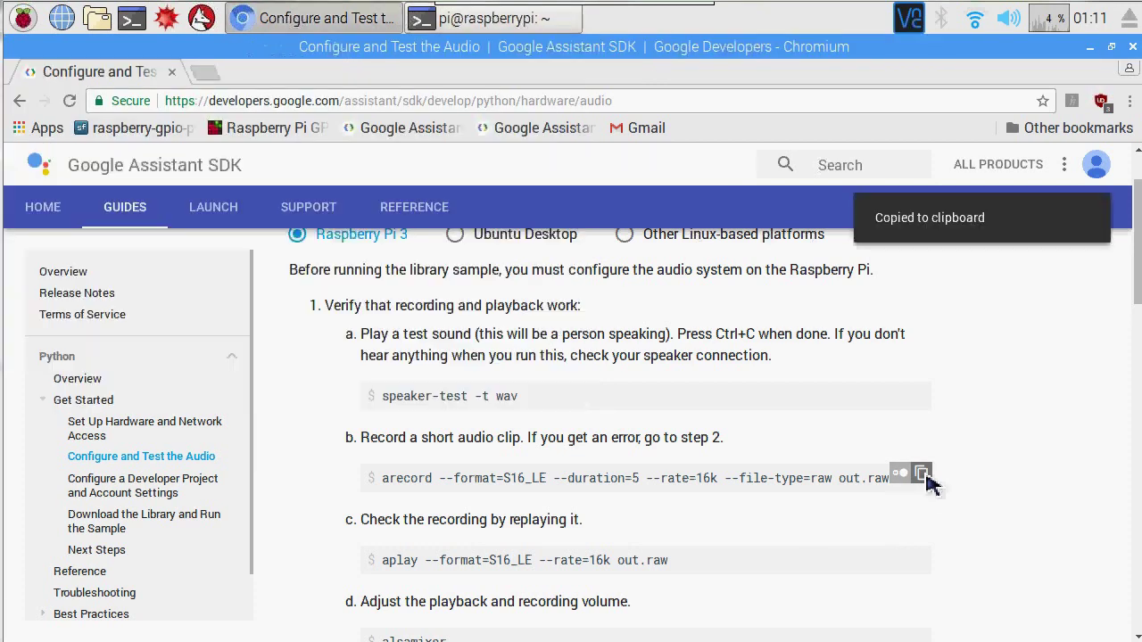
scroll(647, 344, down, 10)
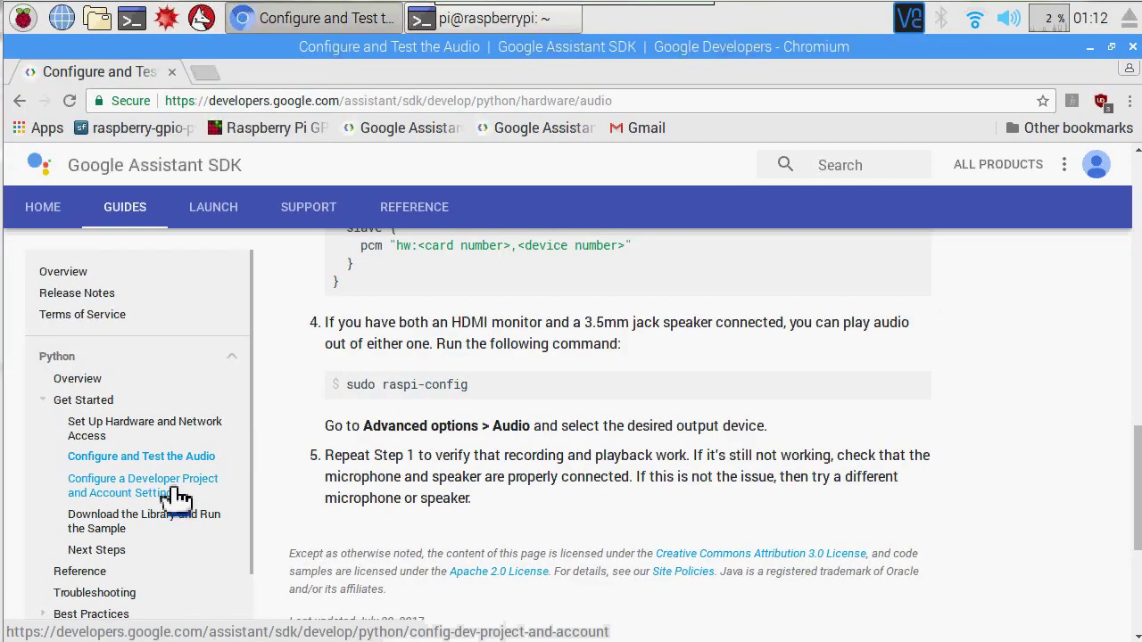
click(204, 482)
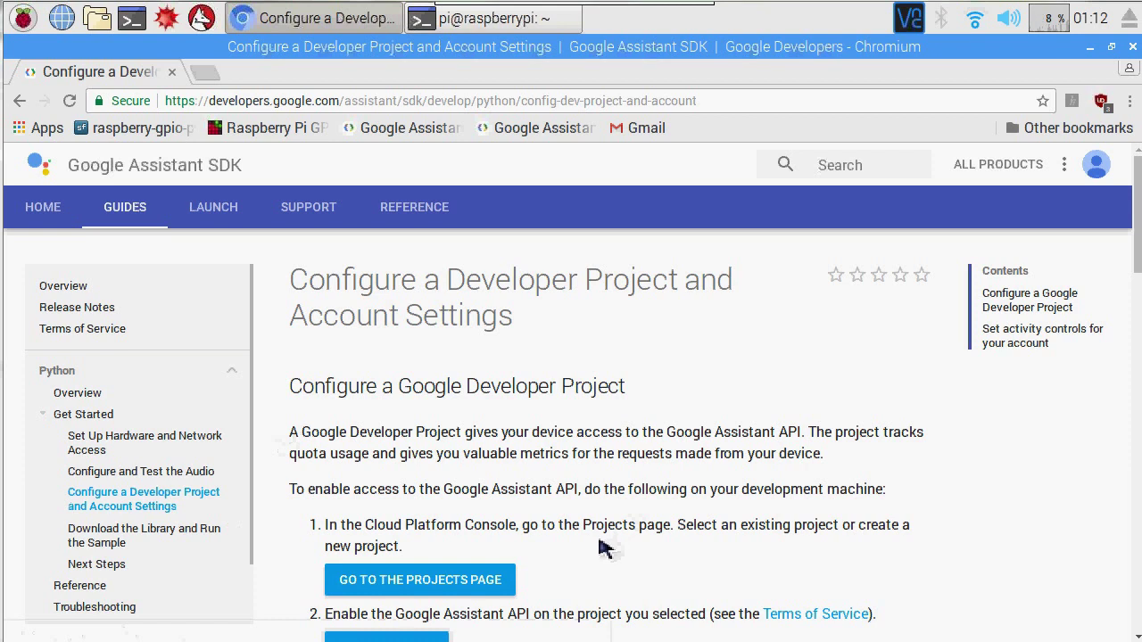
scroll(599, 548, down, 3)
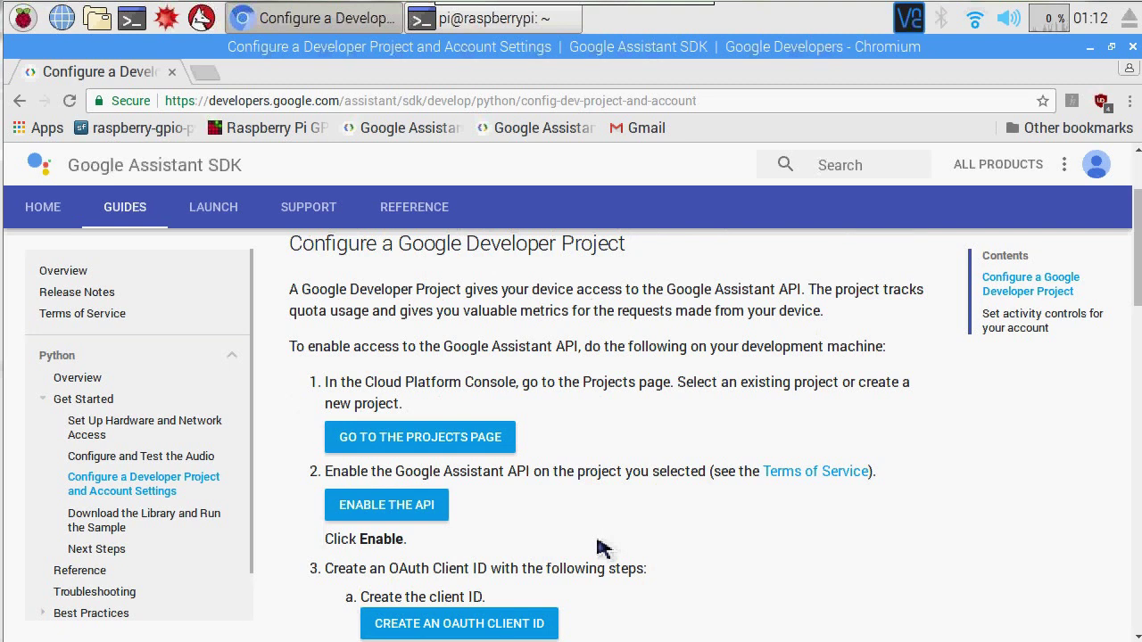
- From the guide's projects page link, create a Google Cloud Platform project named googlehome and open it from the creation notifications
click(488, 450)
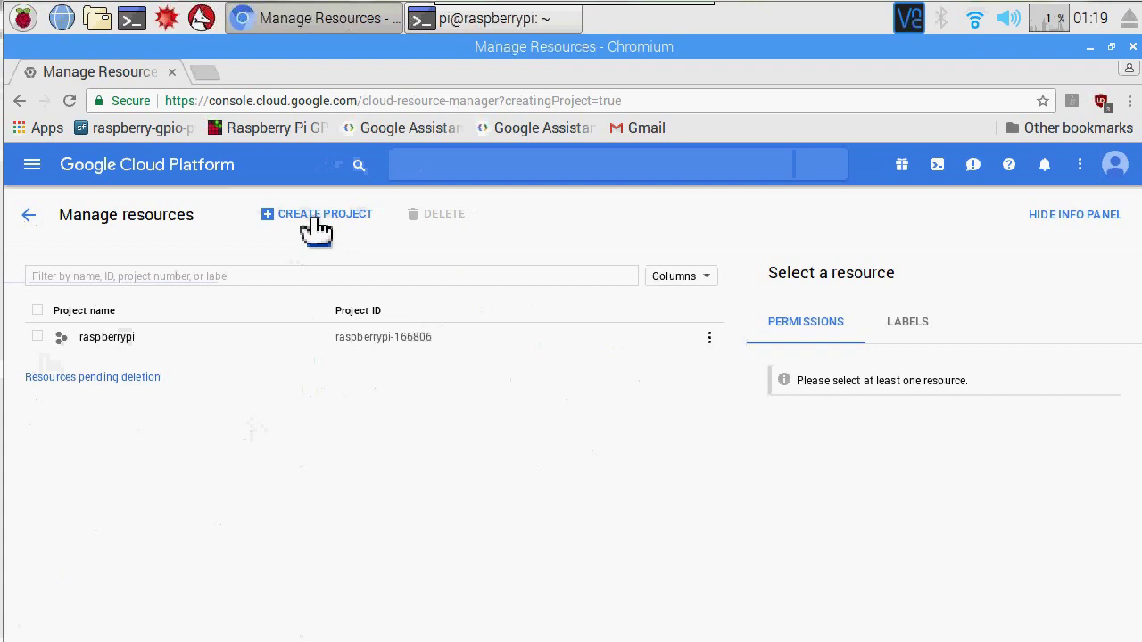
click(315, 218)
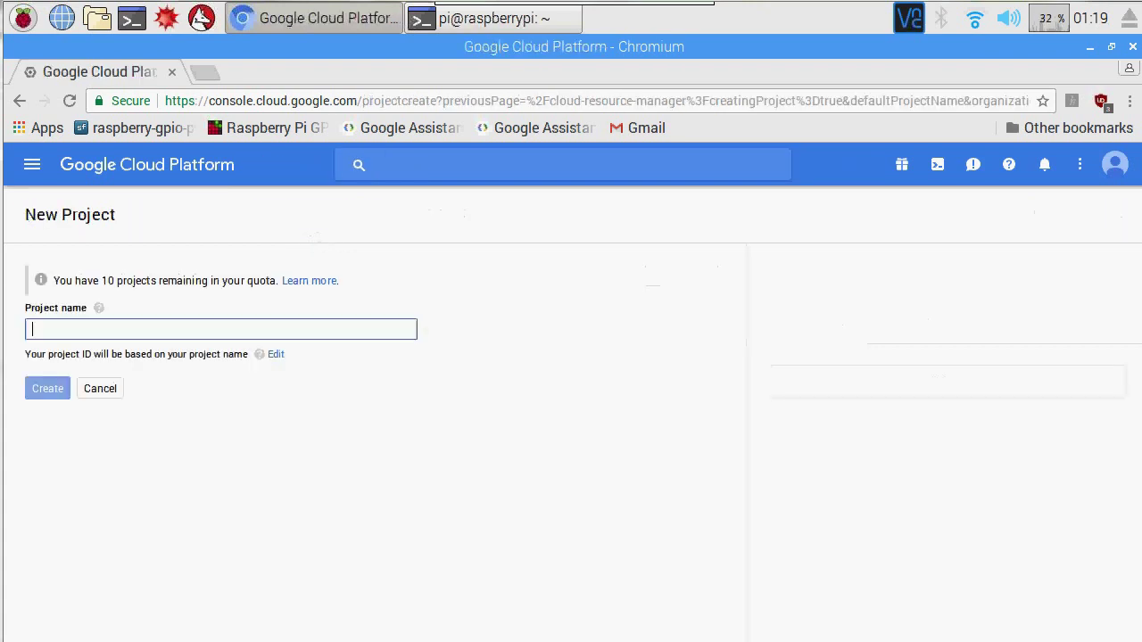
text(goo)
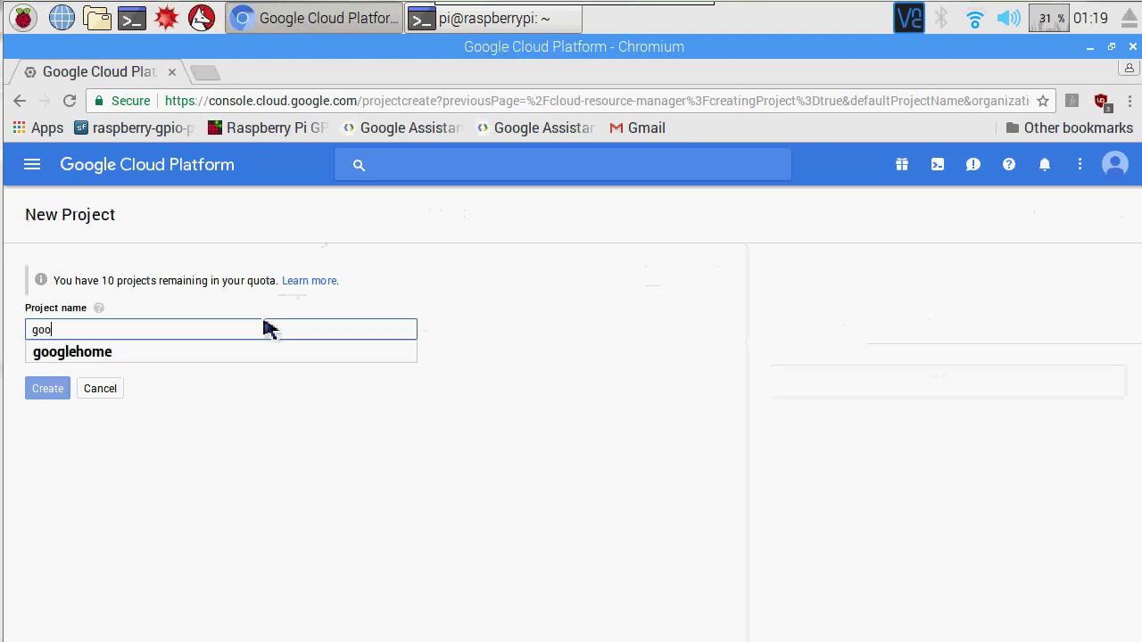
text(glehome)
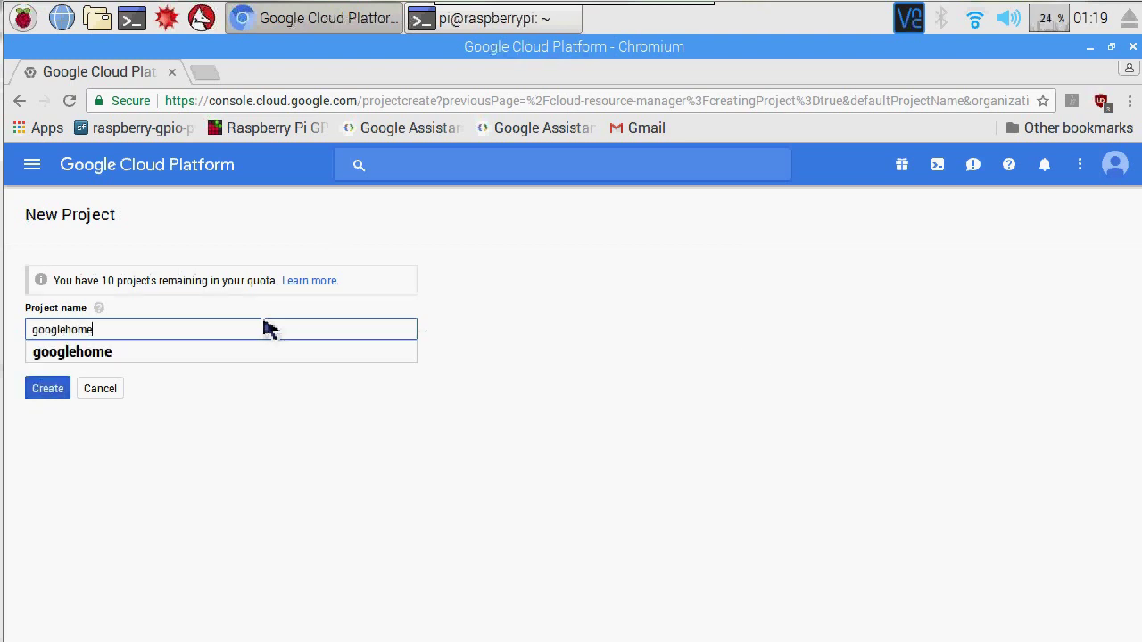
click(225, 415)
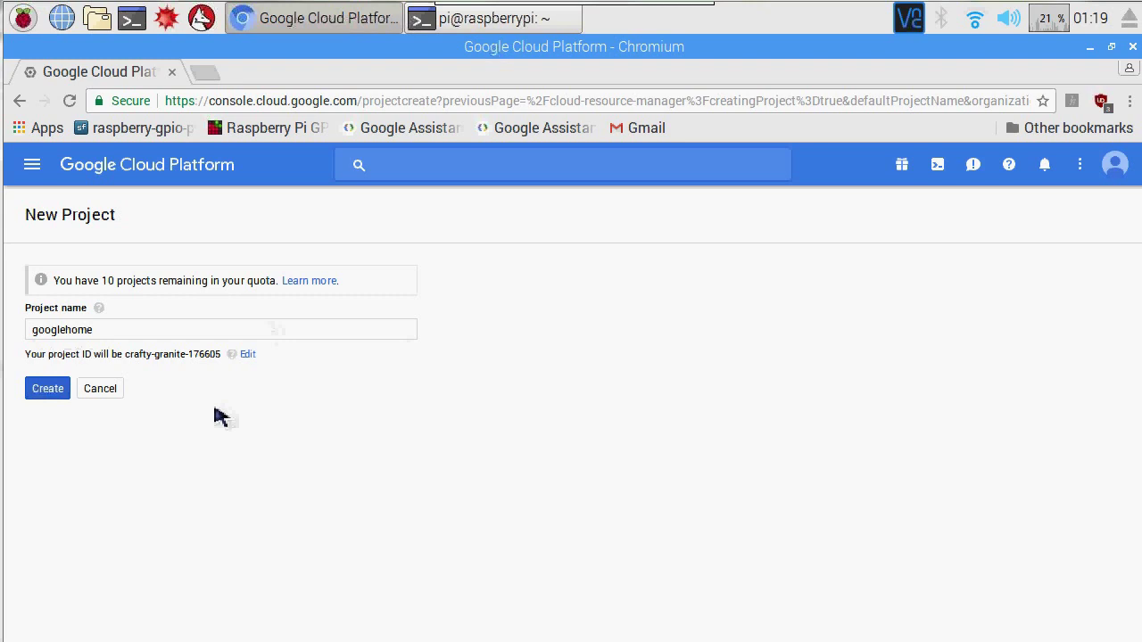
click(50, 392)
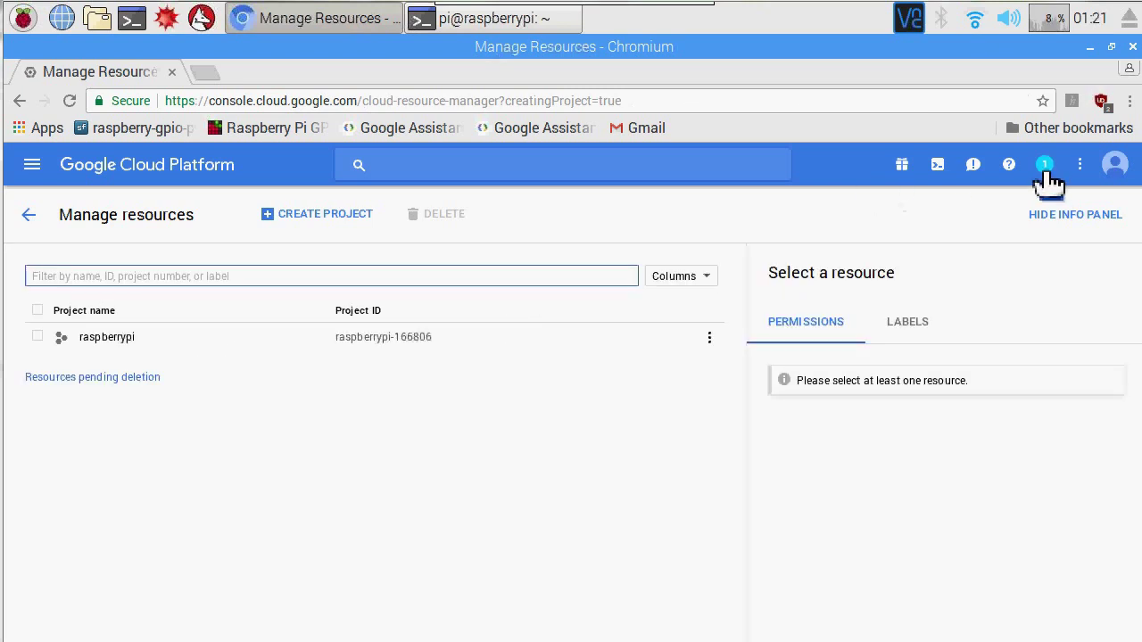
click(1046, 166)
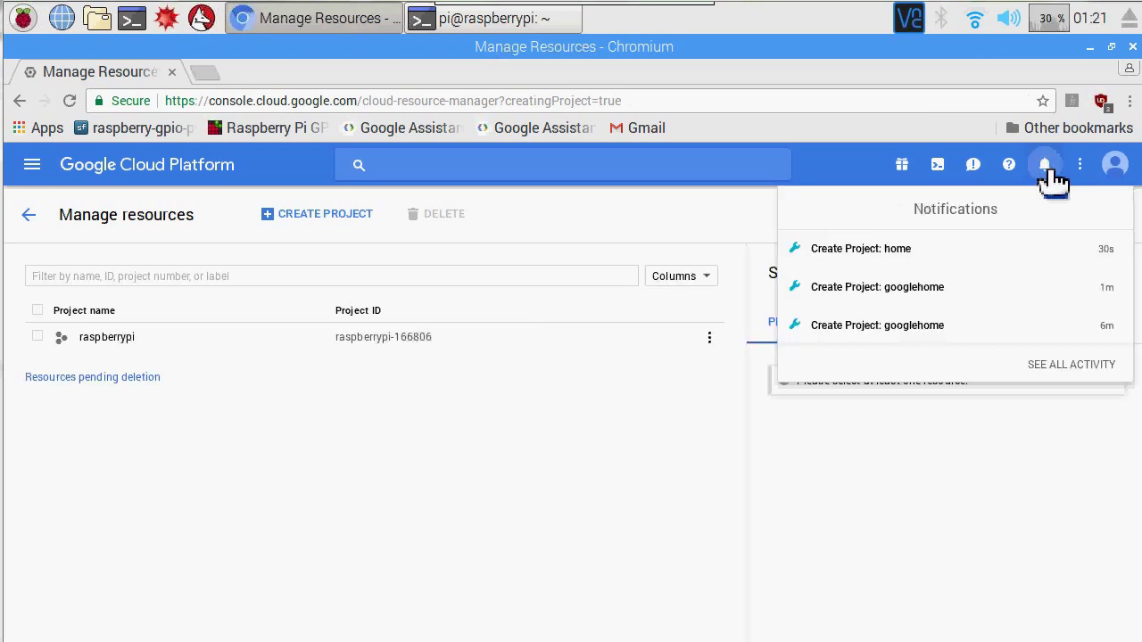
click(937, 296)
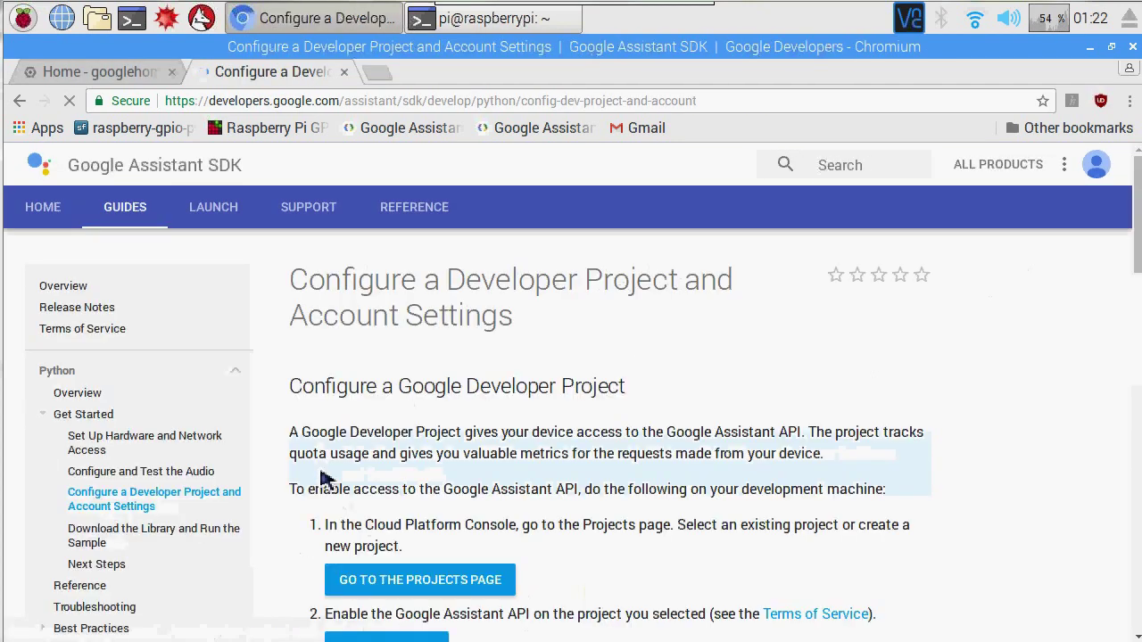
- Open the guide's Enable the API link in a new tab and enable the Google Assistant API for the googlehome project
scroll(303, 479, down, 4)
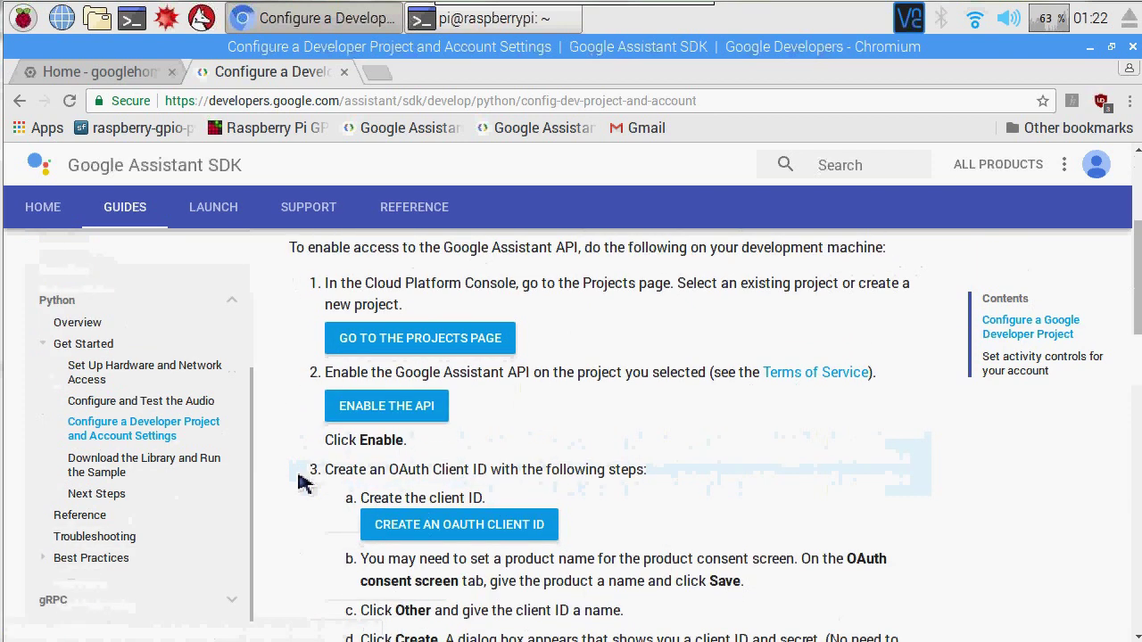
right_click(368, 414)
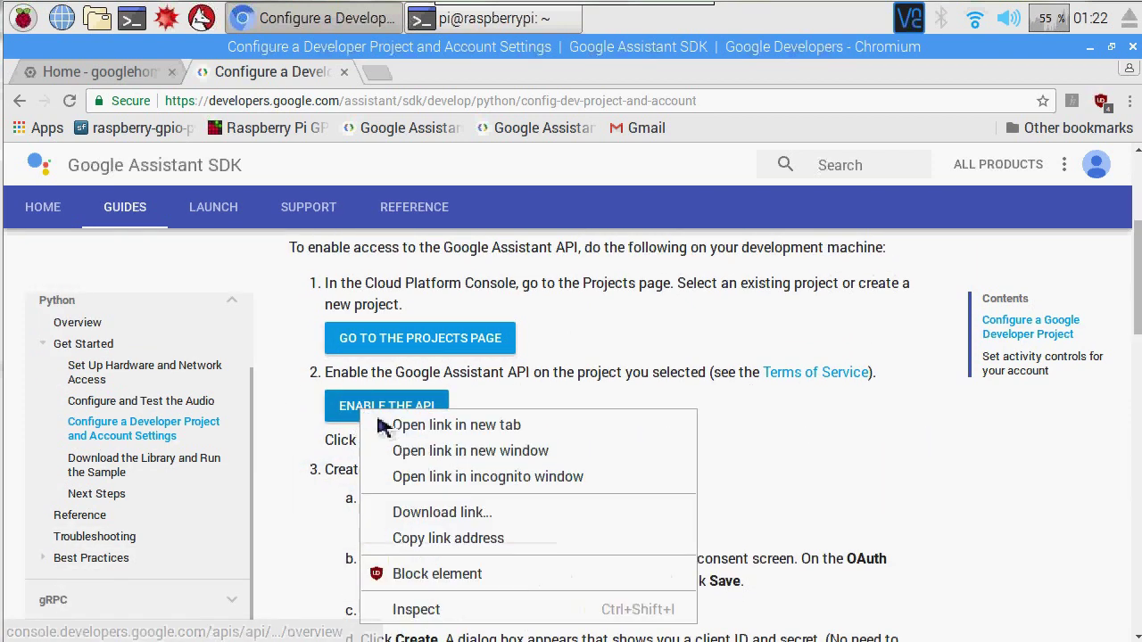
click(430, 426)
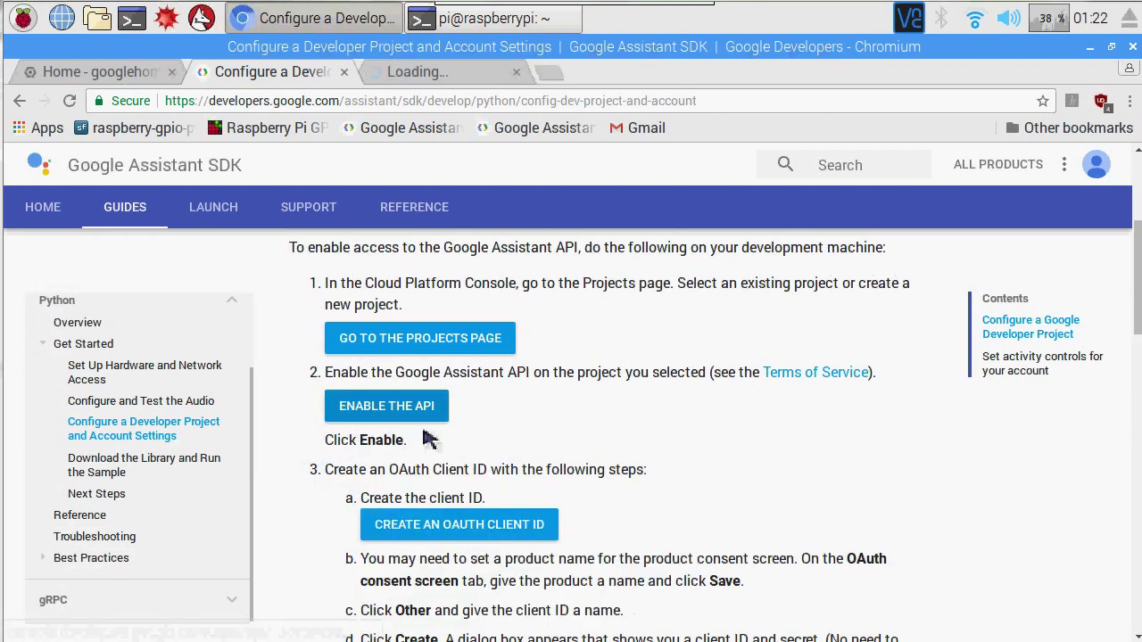
click(420, 75)
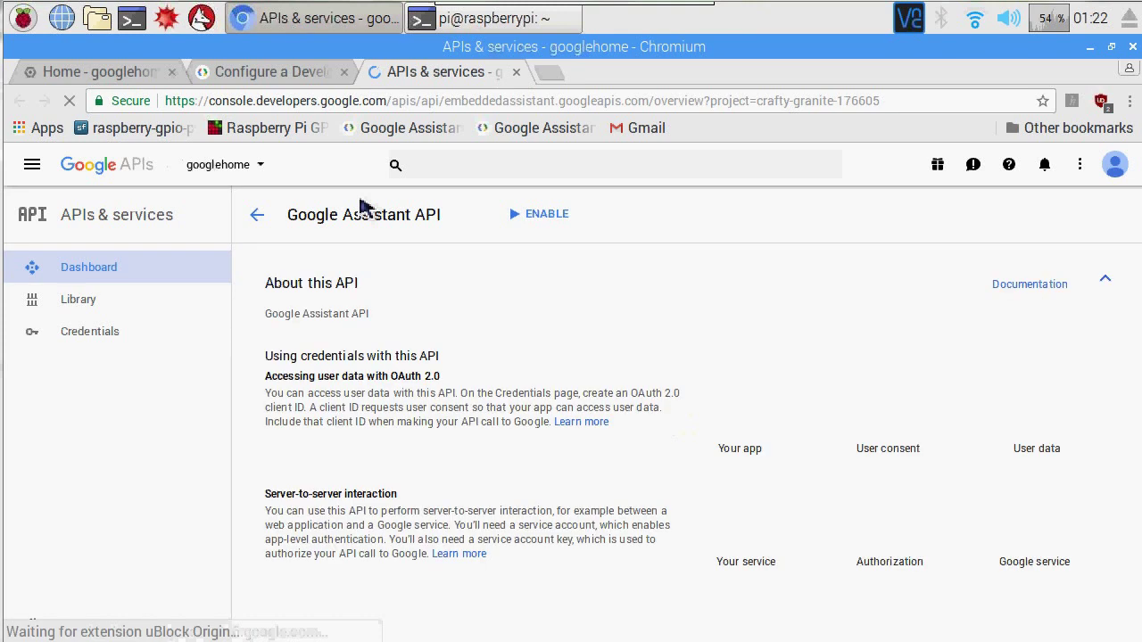
click(554, 225)
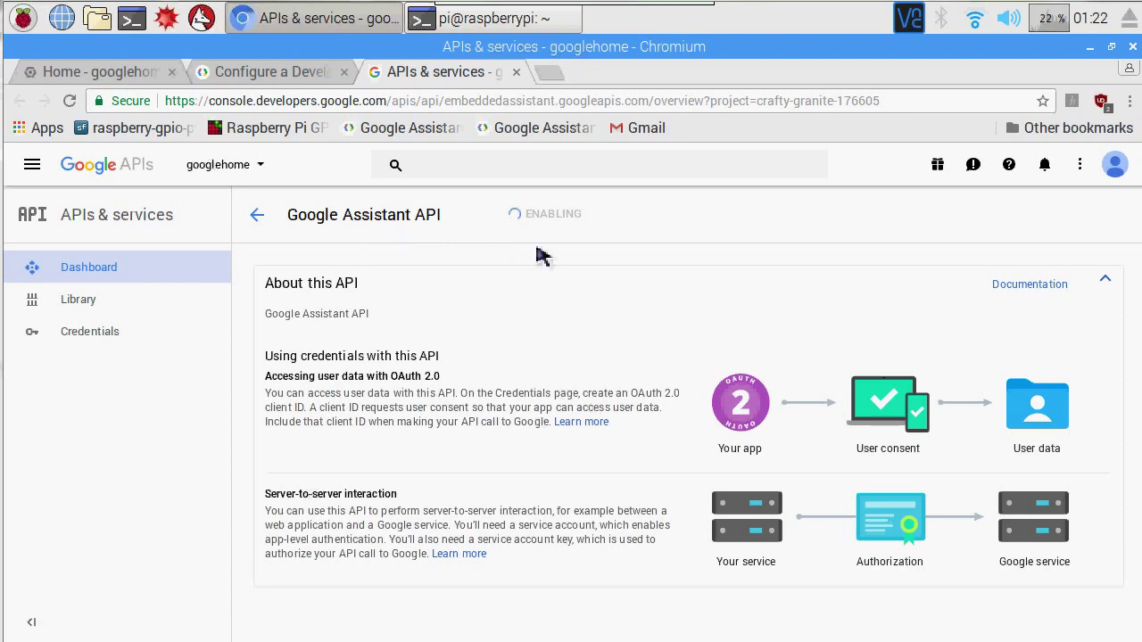
- Open the guide's Create an OAuth Client ID page in a new tab, close the API overview, and check the guide's client ID instructions
click(279, 77)
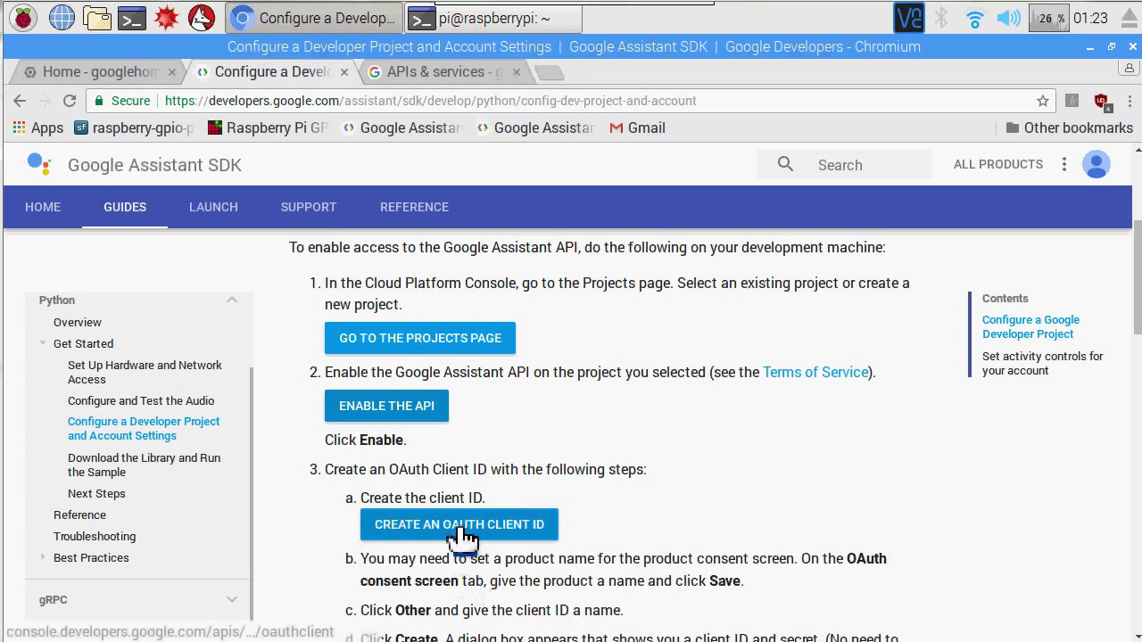
right_click(462, 528)
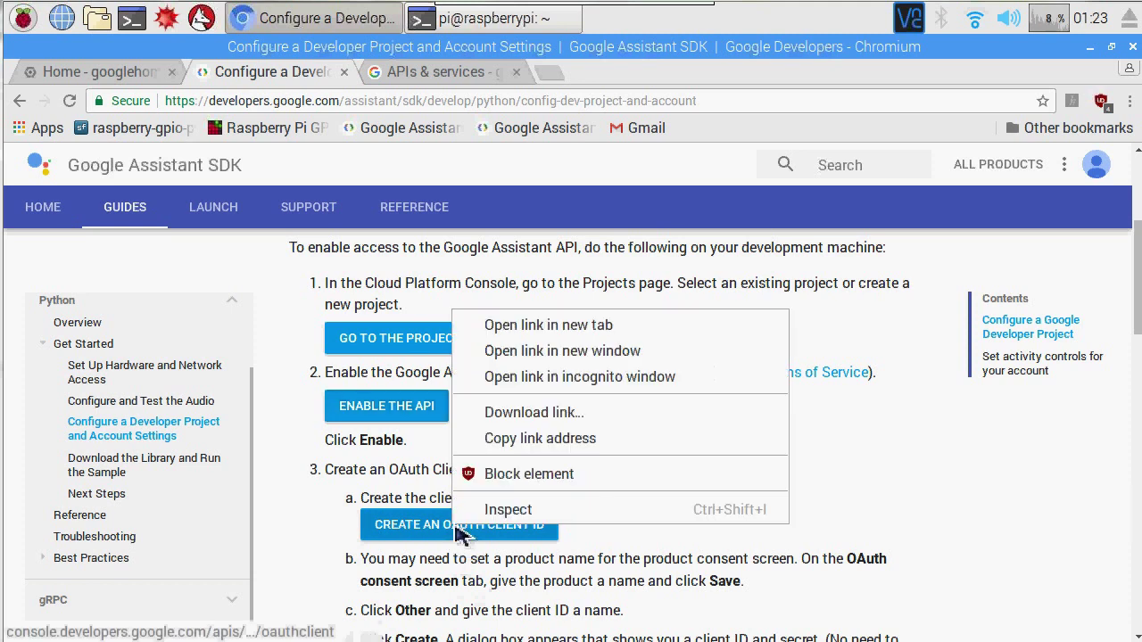
click(523, 336)
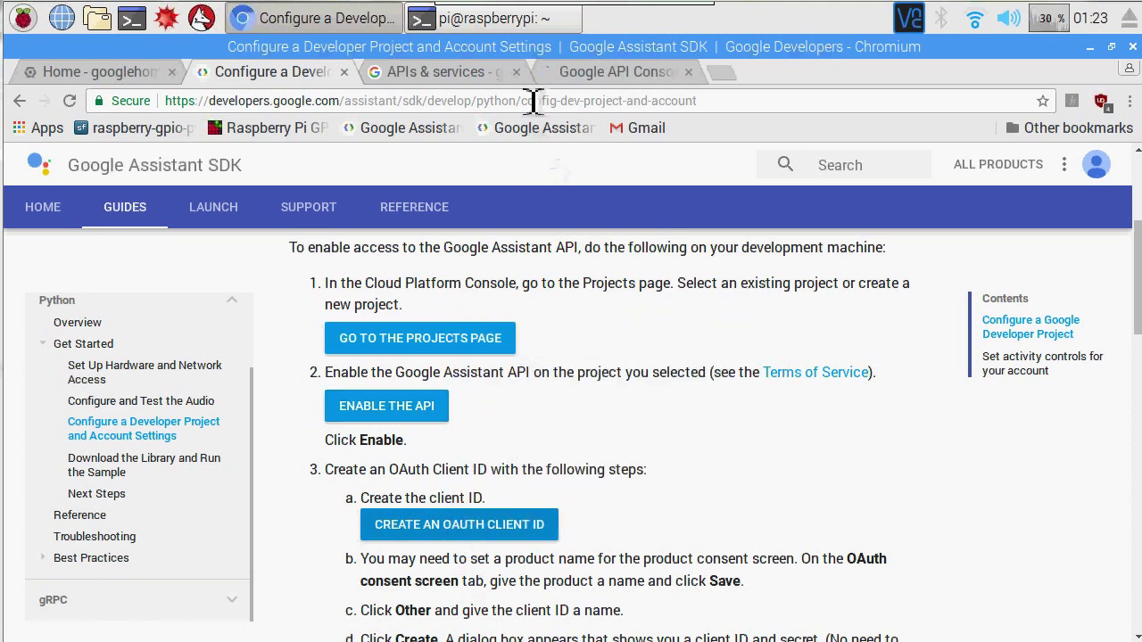
click(516, 72)
click(495, 73)
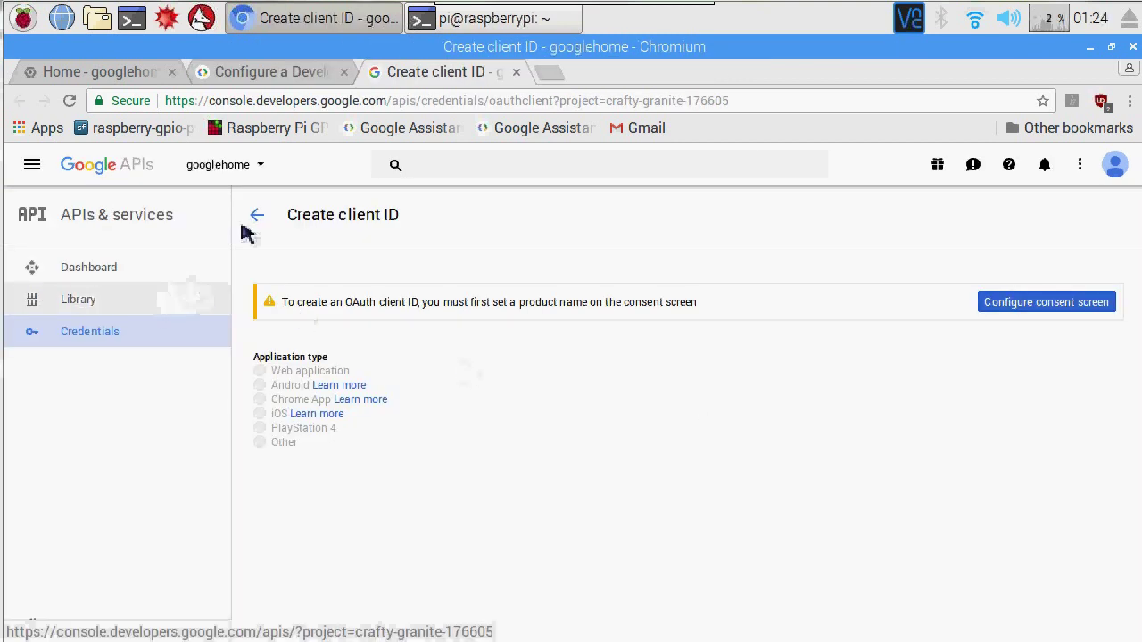
click(277, 78)
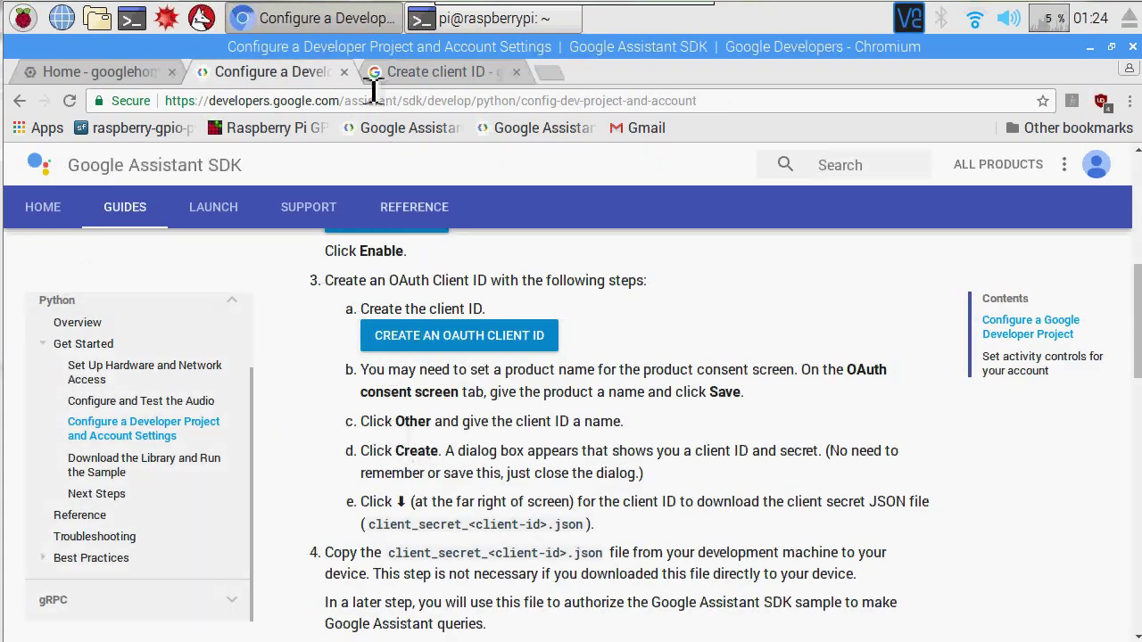
click(393, 72)
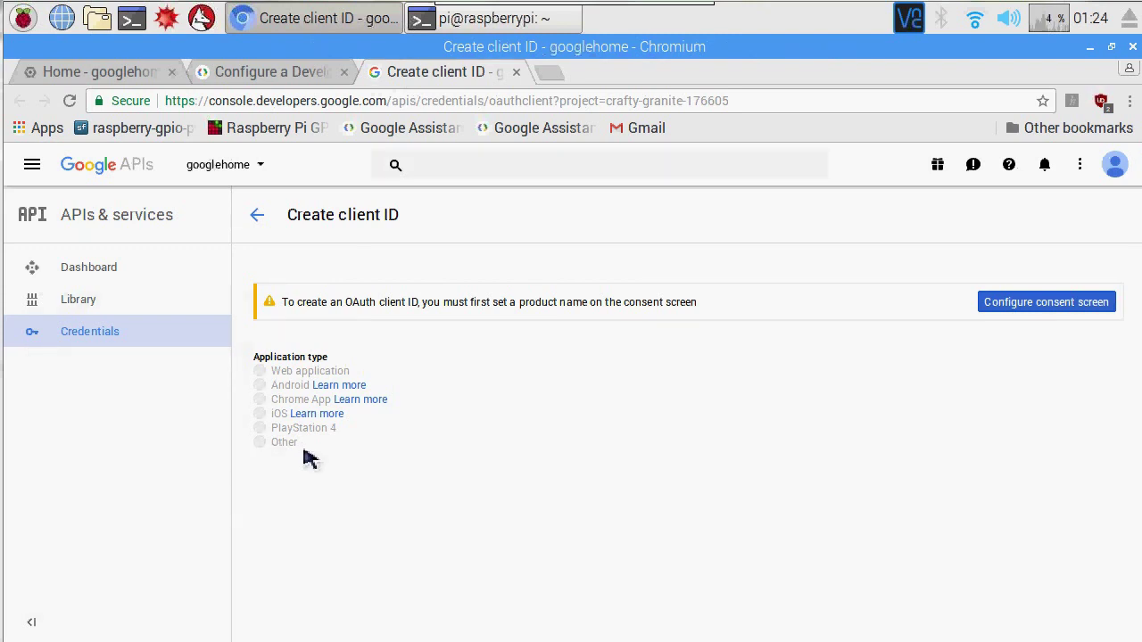
- Configure the OAuth consent screen with the product name "home test" and save it
click(1010, 306)
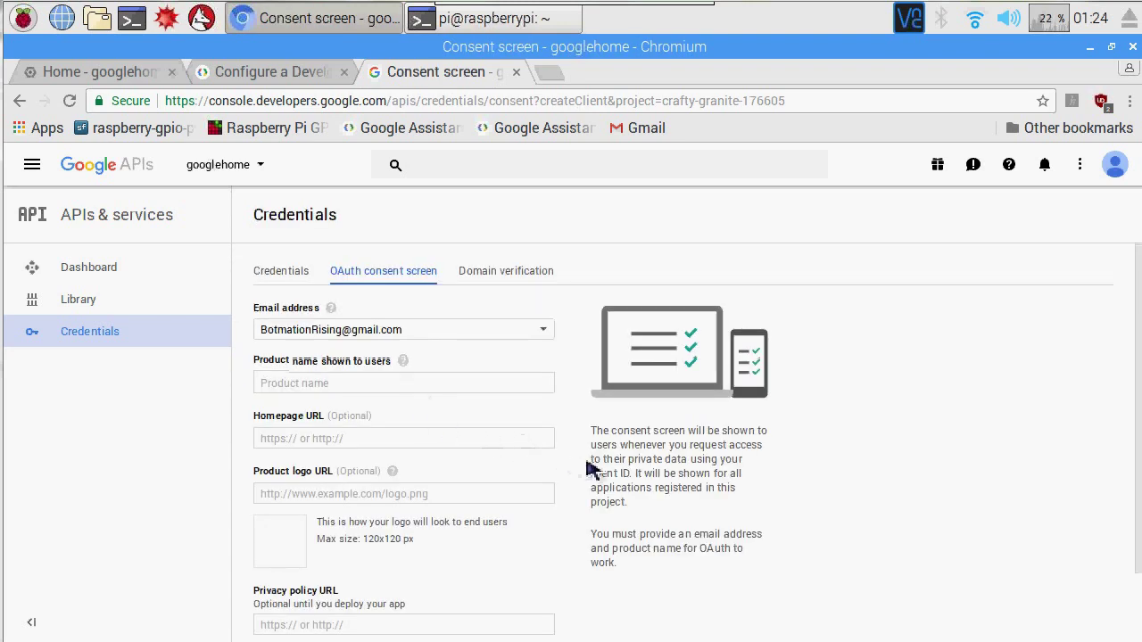
scroll(589, 468, down, 2)
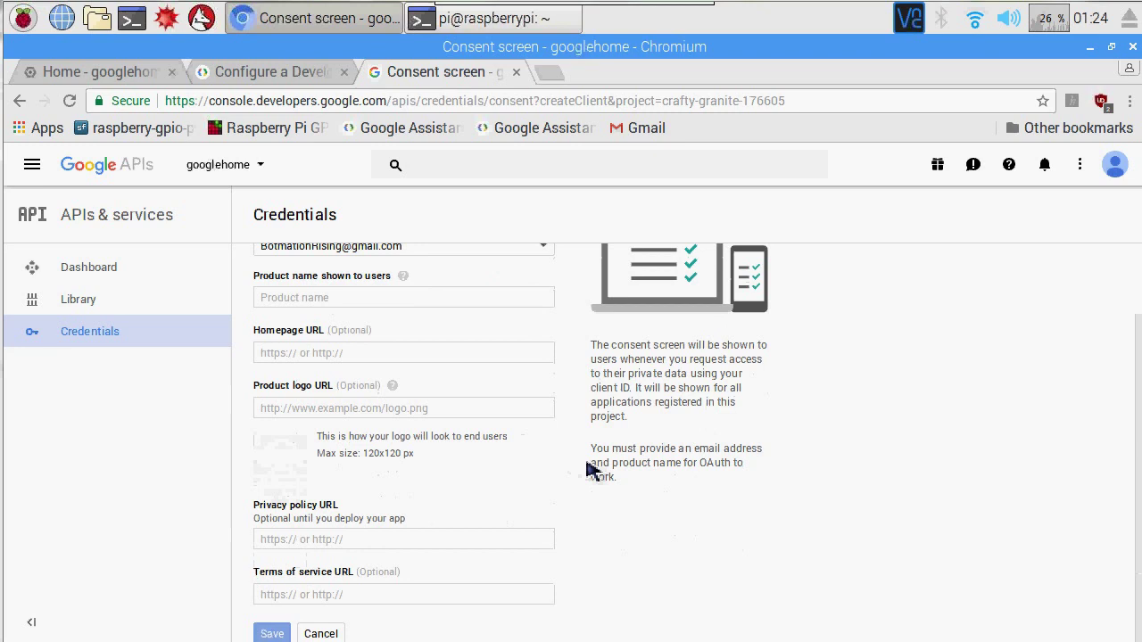
click(328, 306)
text(home test)
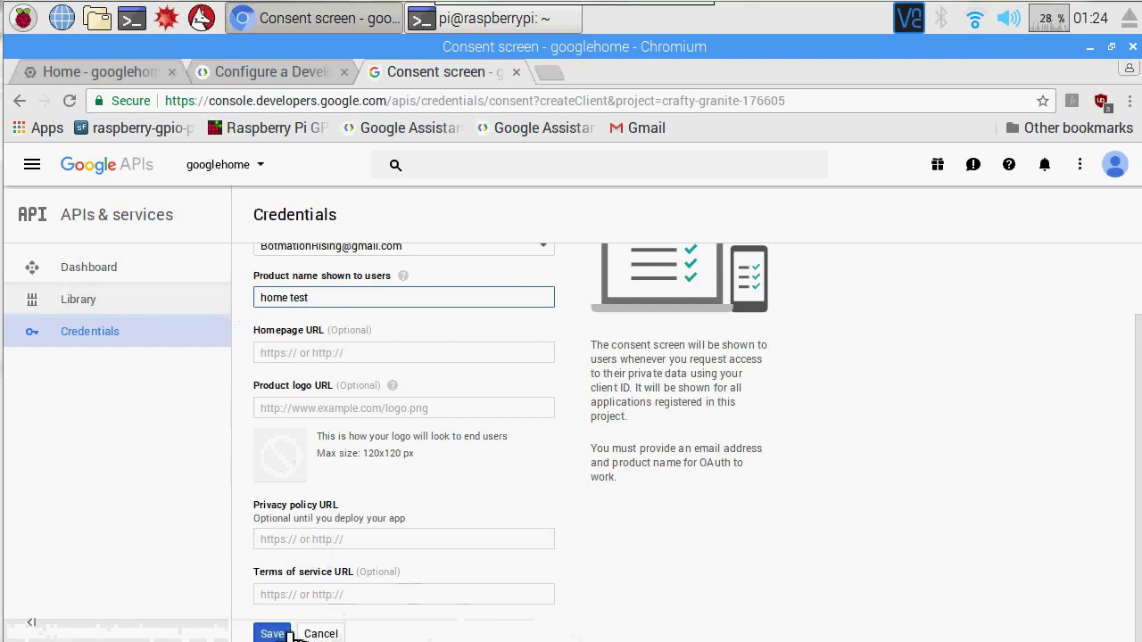
click(284, 633)
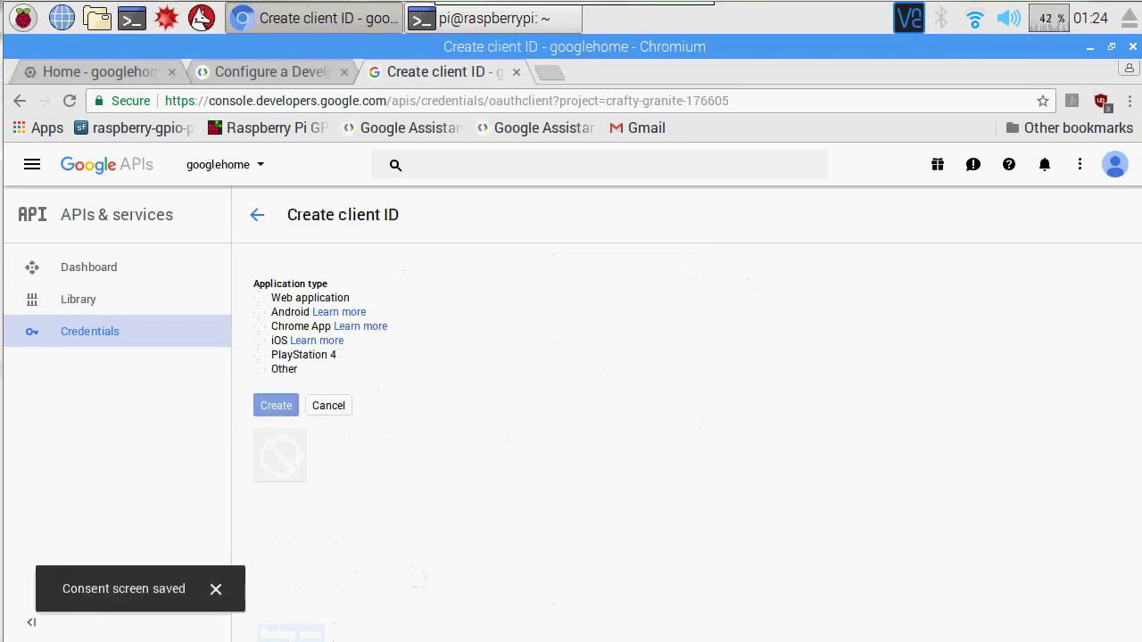
- Create an OAuth client ID of application type Other named myclient and dismiss the credentials dialog
click(271, 370)
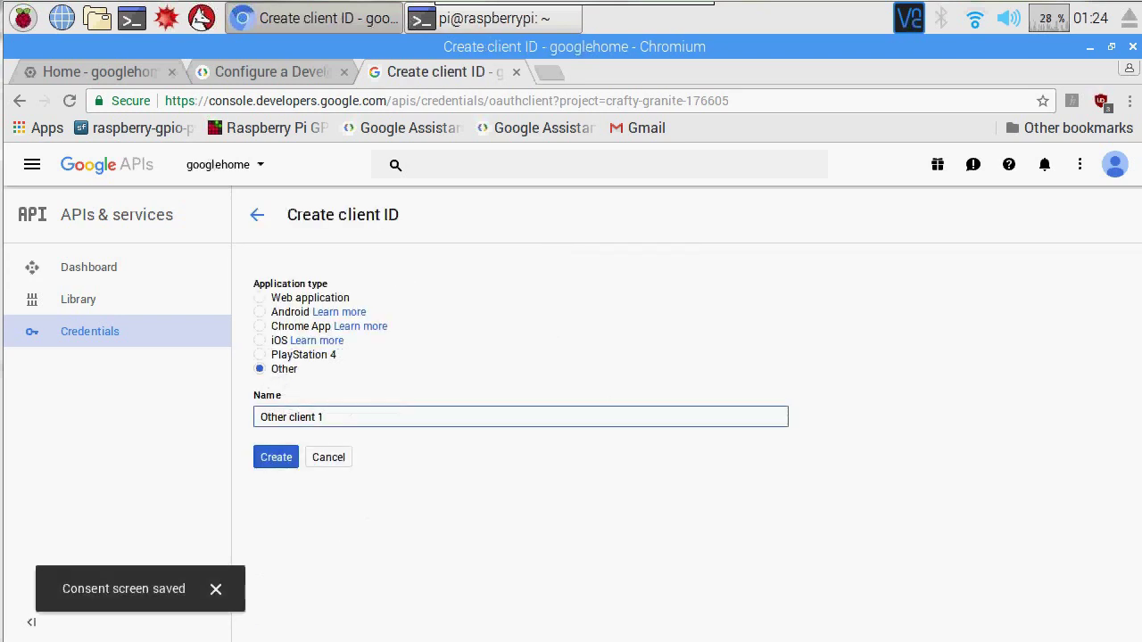
drag(325, 416, 247, 410)
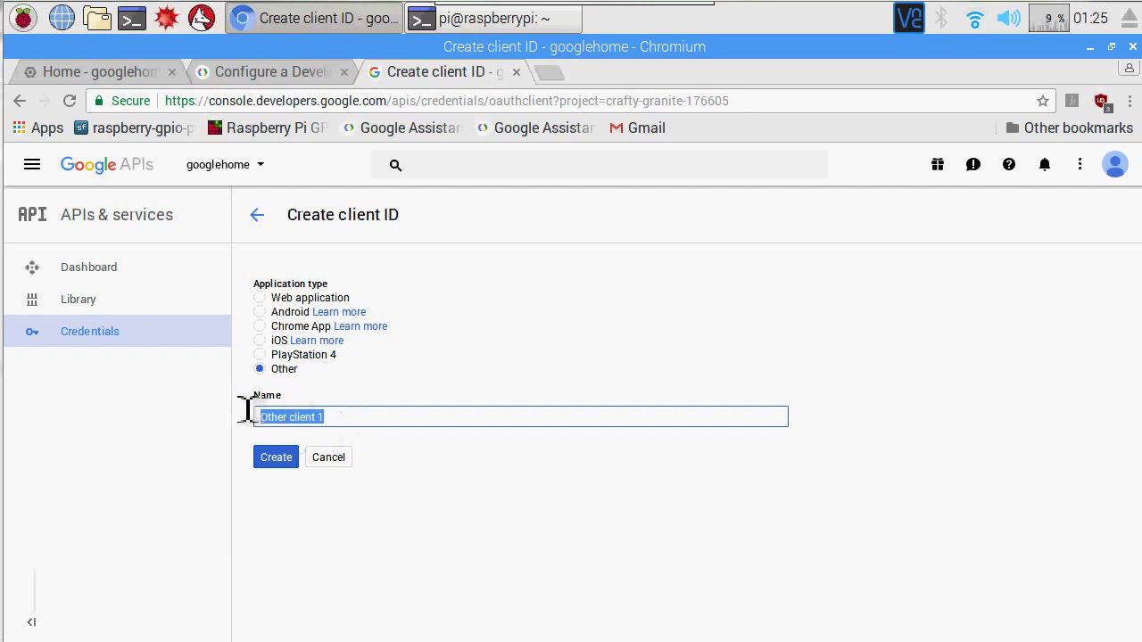
text(myclient)
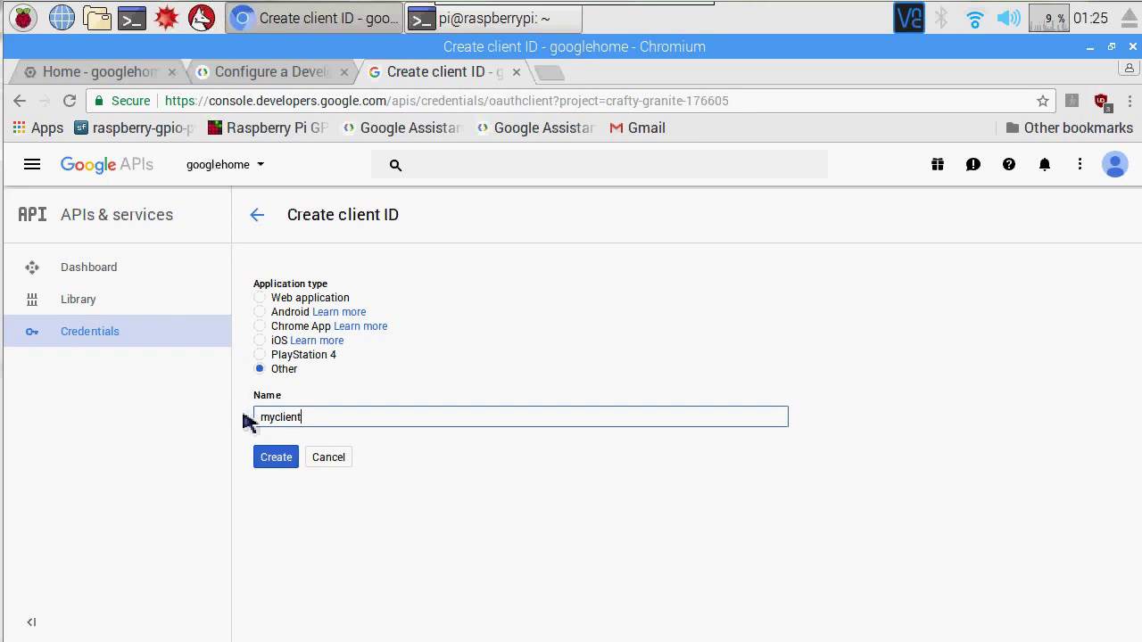
click(287, 461)
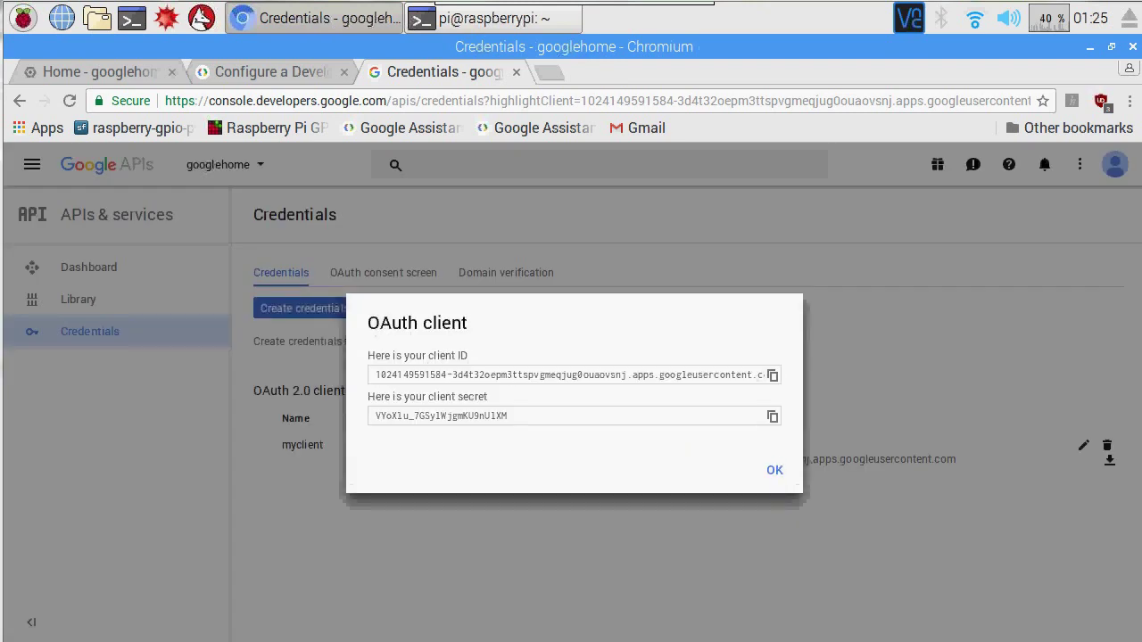
click(772, 475)
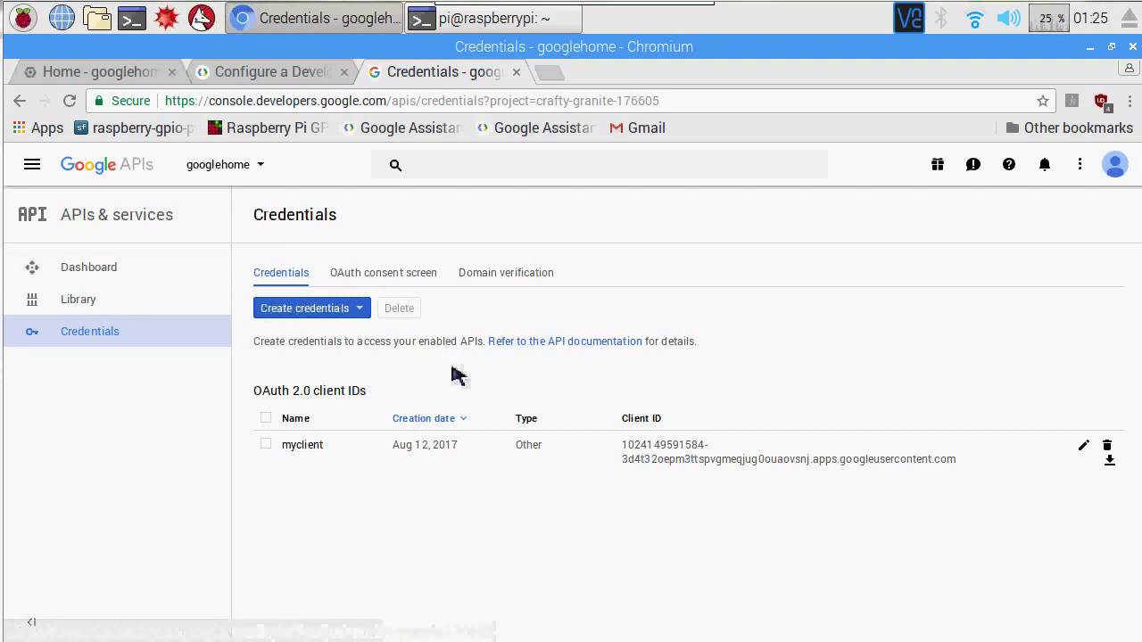
- Download the client secret JSON file for myclient, paste a copy into the /home/pi folder, and minimize the file manager
click(1110, 460)
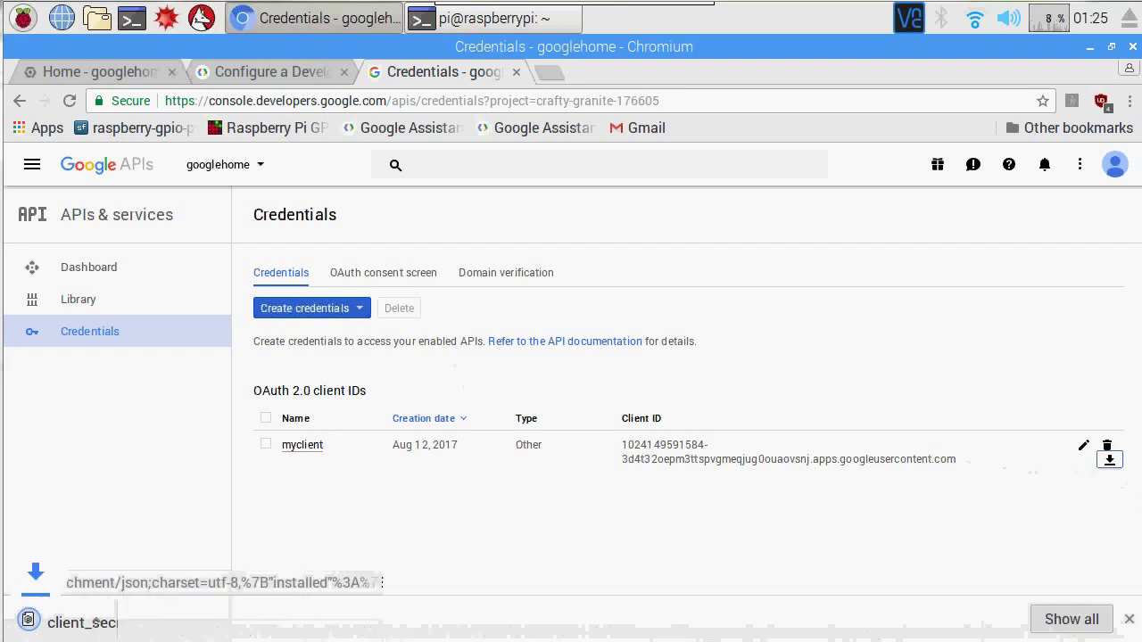
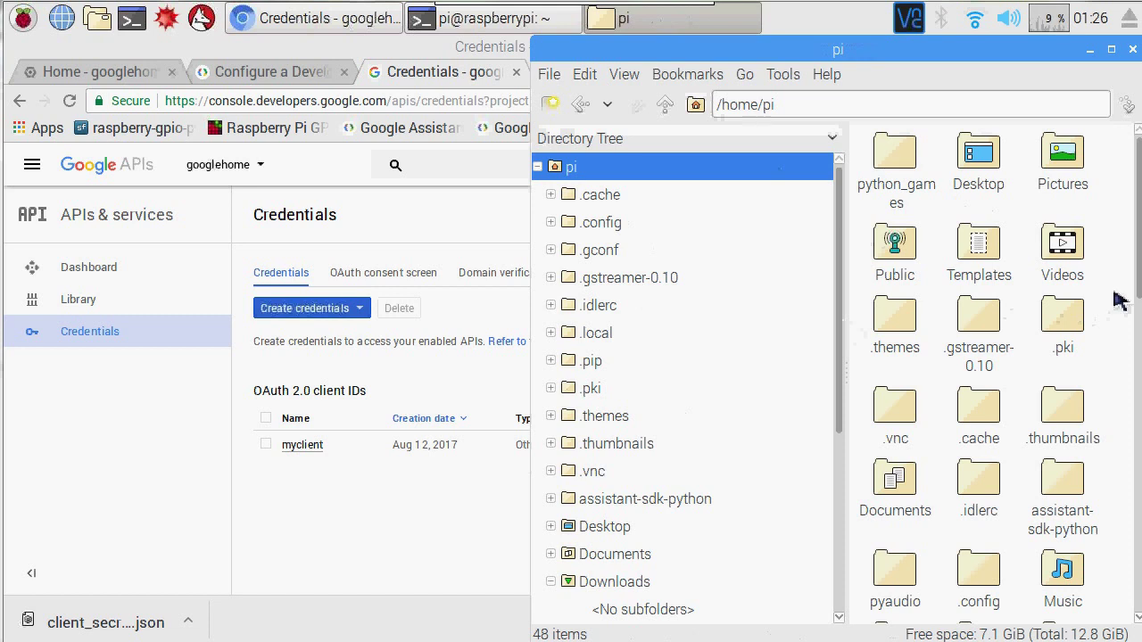
right_click(1117, 298)
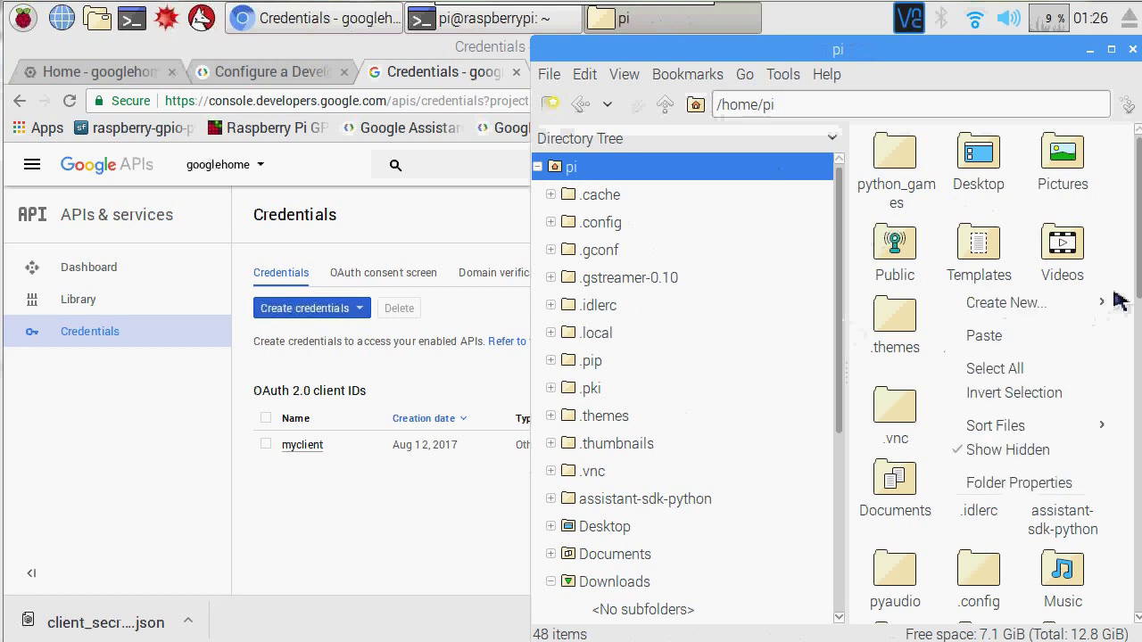
click(1065, 334)
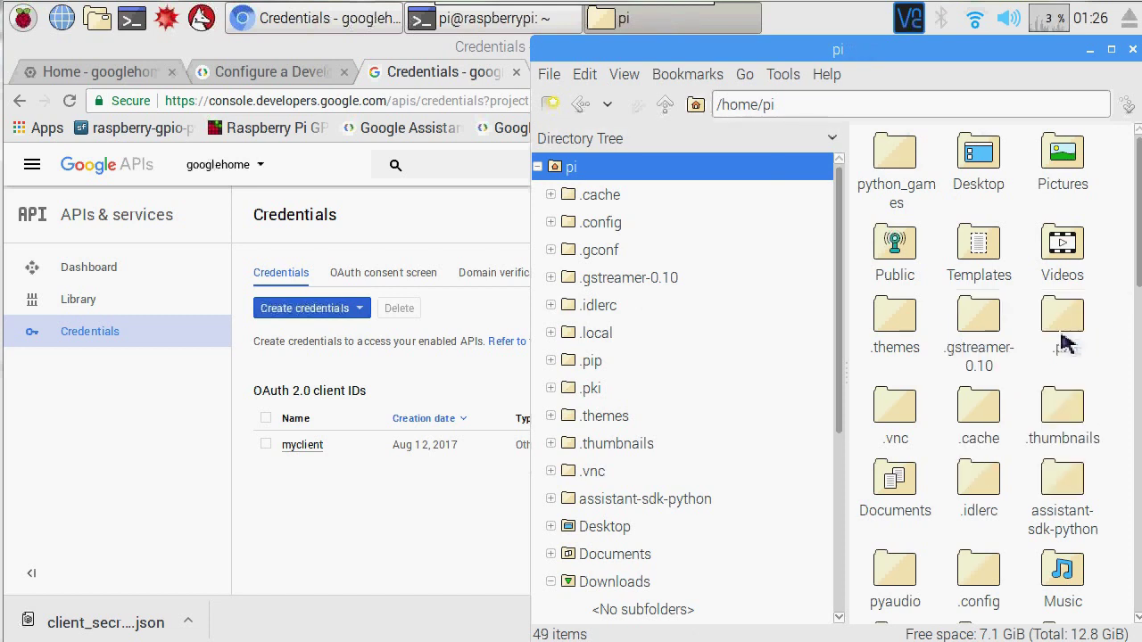
click(1090, 52)
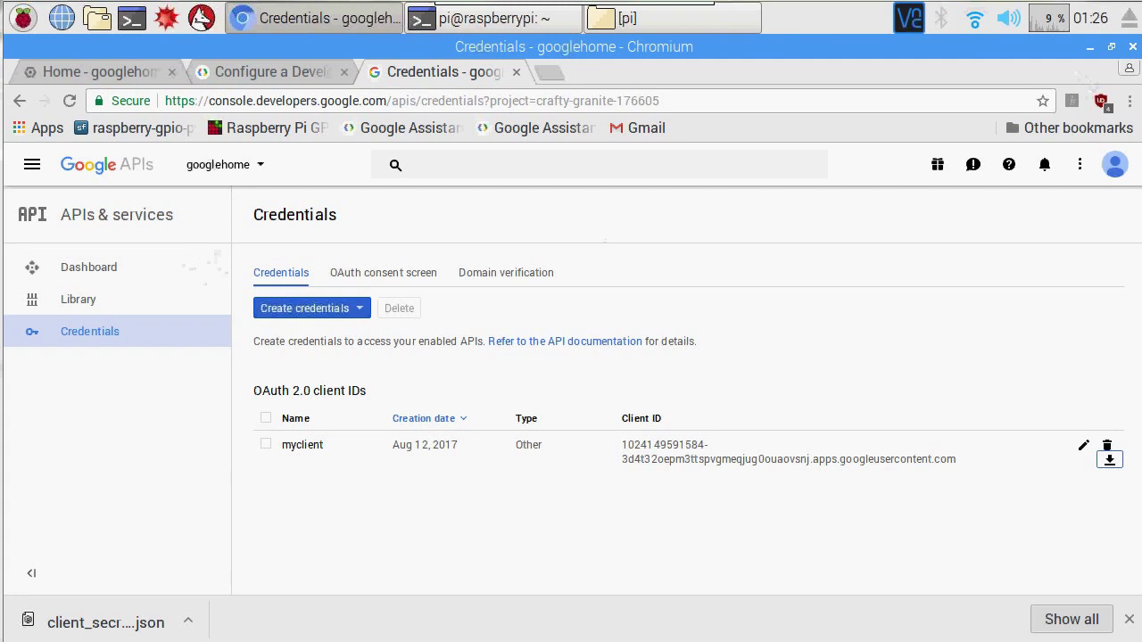
- Read the guide's remaining instructions on copying the client secret file to the device and setting the account's activity controls
click(247, 80)
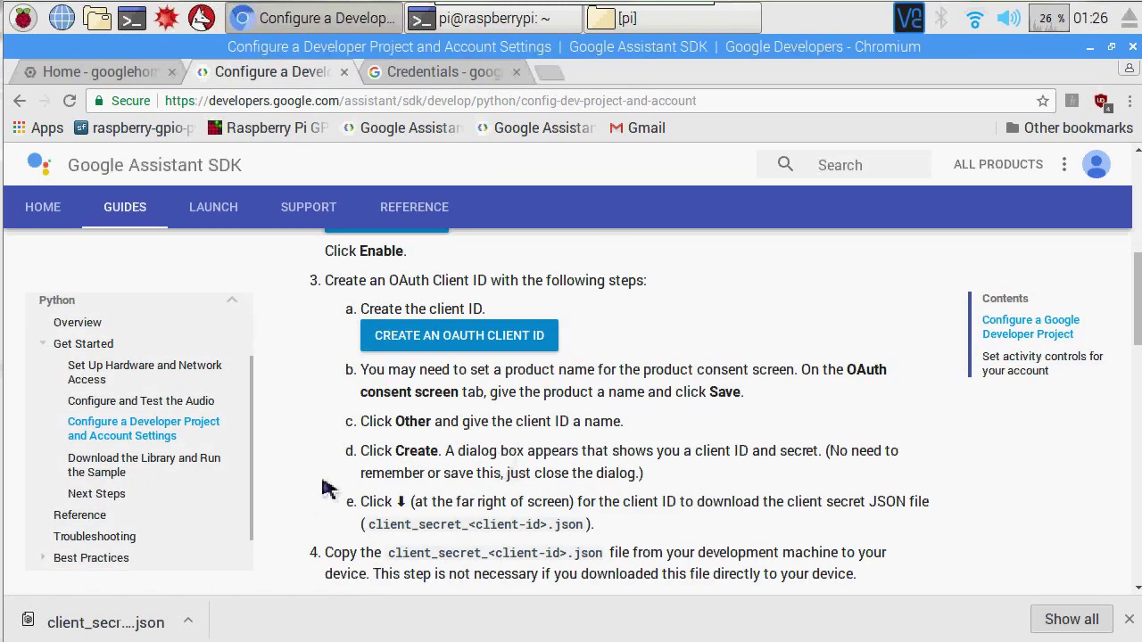
scroll(326, 487, down, 2)
scroll(301, 509, down, 2)
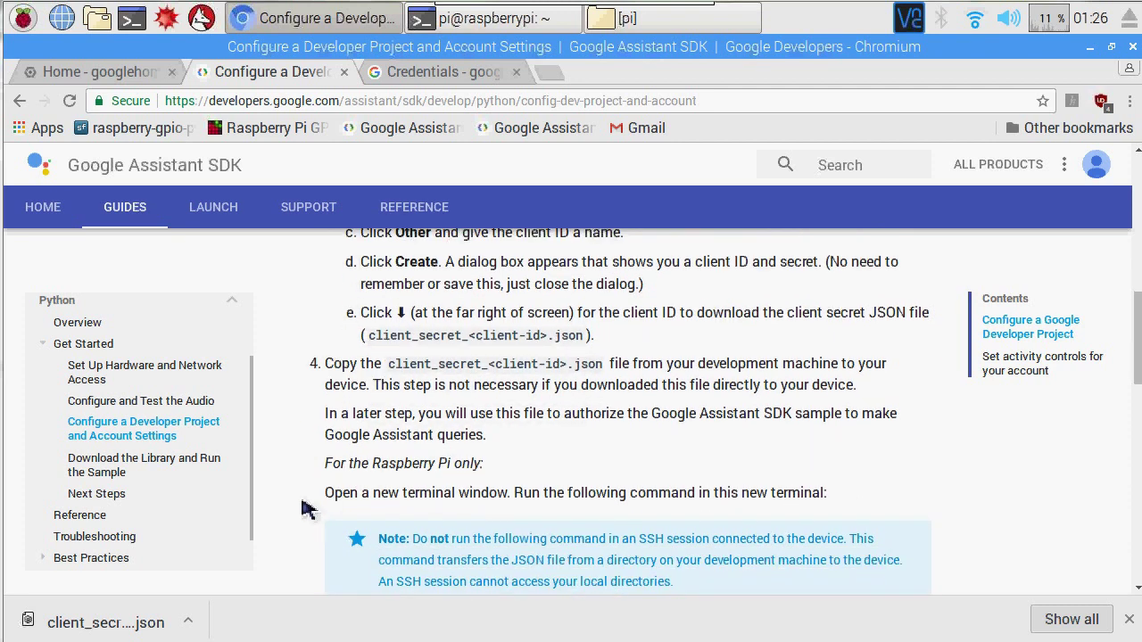
scroll(302, 509, down, 1)
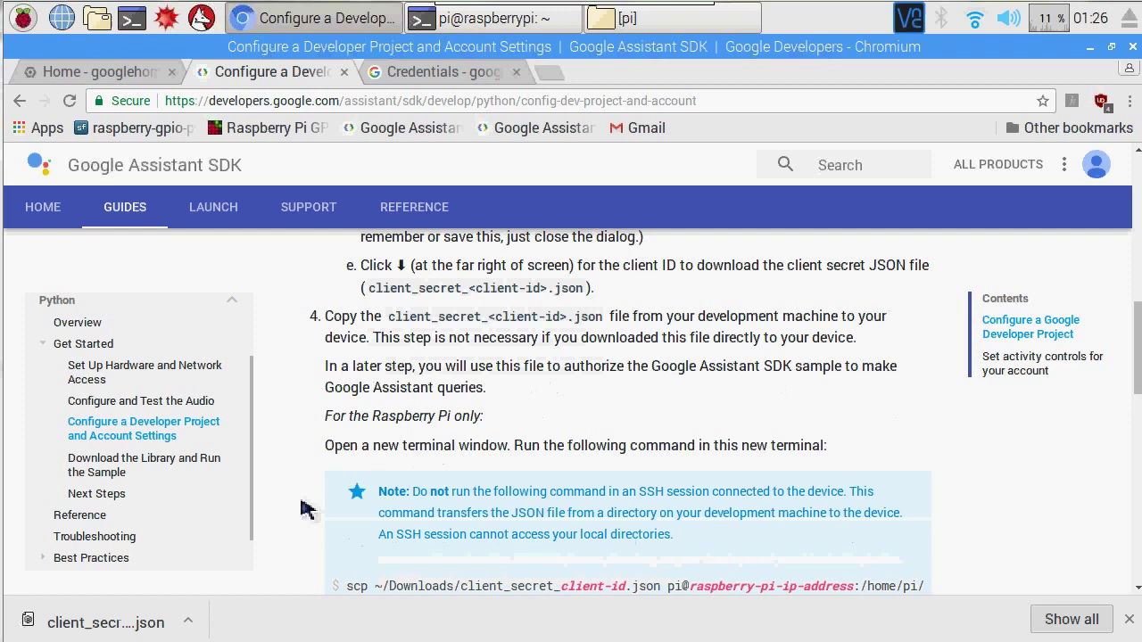
scroll(304, 508, down, 1)
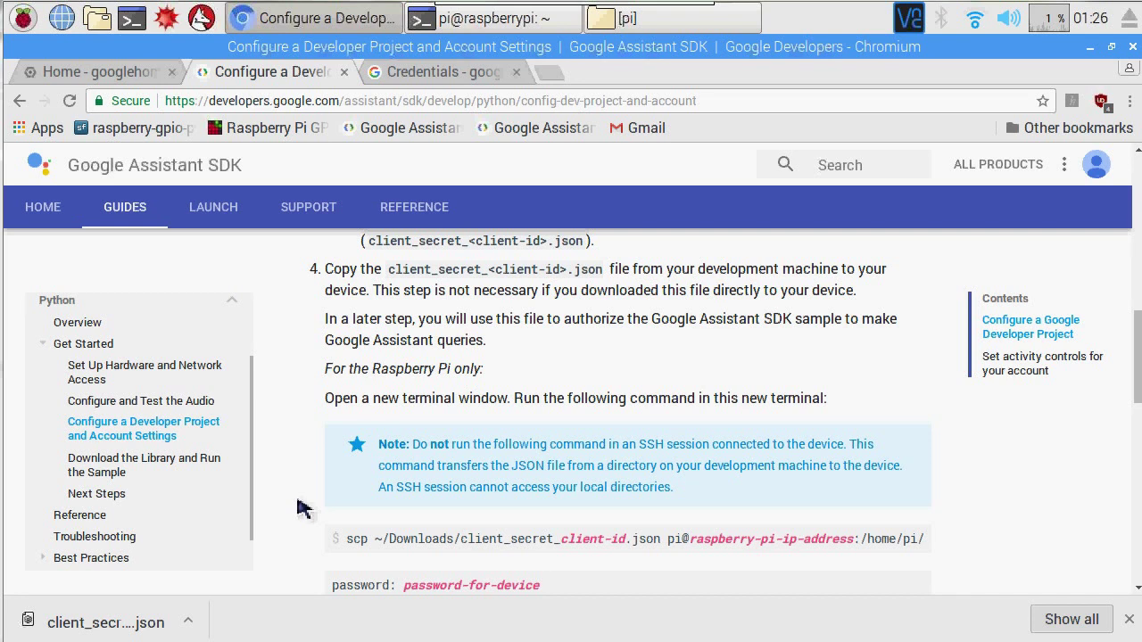
scroll(304, 508, down, 1)
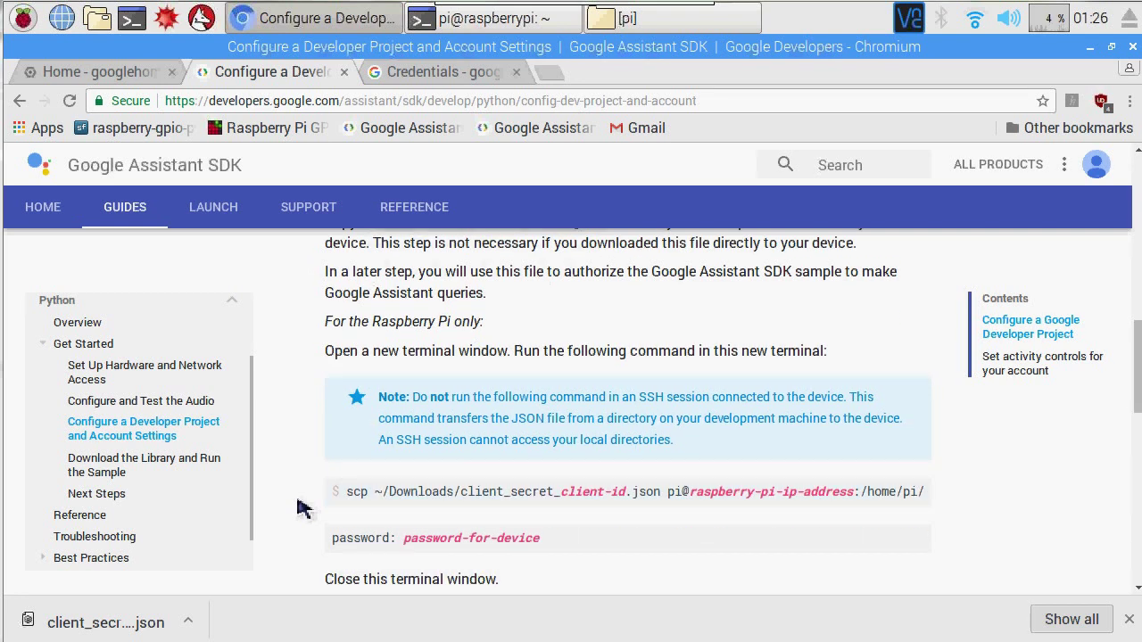
scroll(304, 509, down, 2)
scroll(305, 509, down, 4)
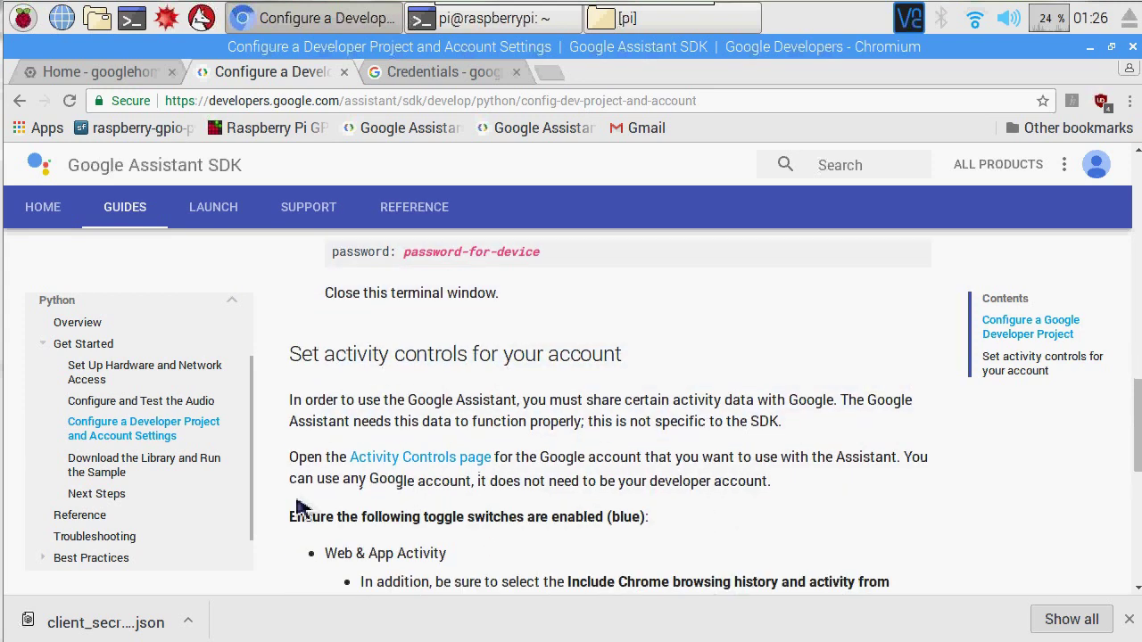
scroll(302, 509, down, 2)
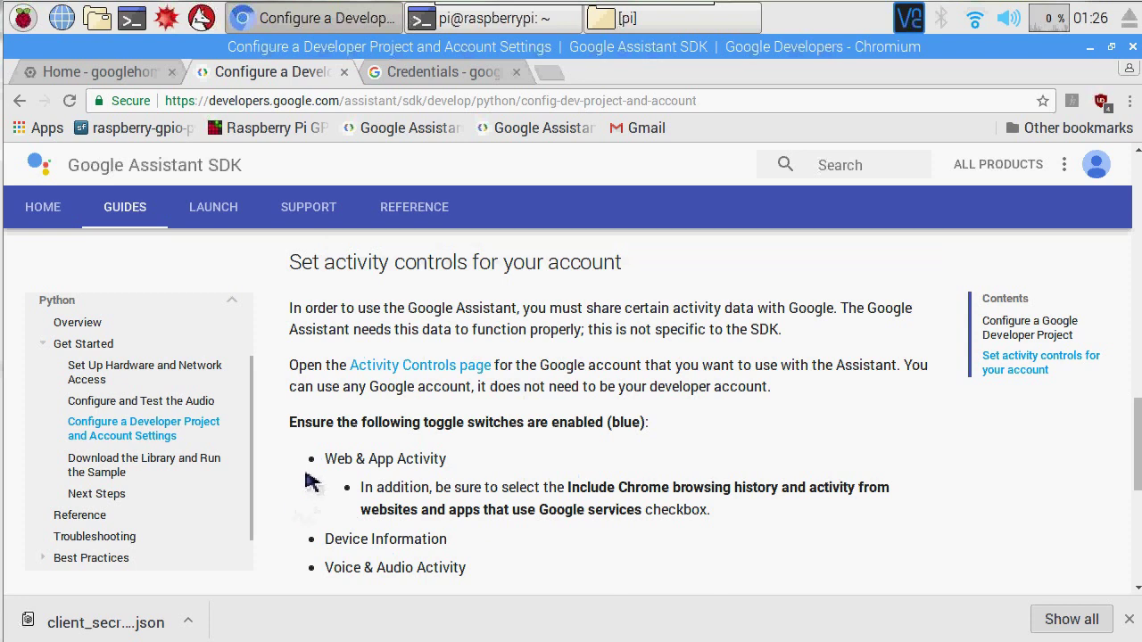
- Open the guide's Activity Controls page in a new tab, check which switches the guide requires, and switch to that tab
right_click(408, 379)
click(439, 384)
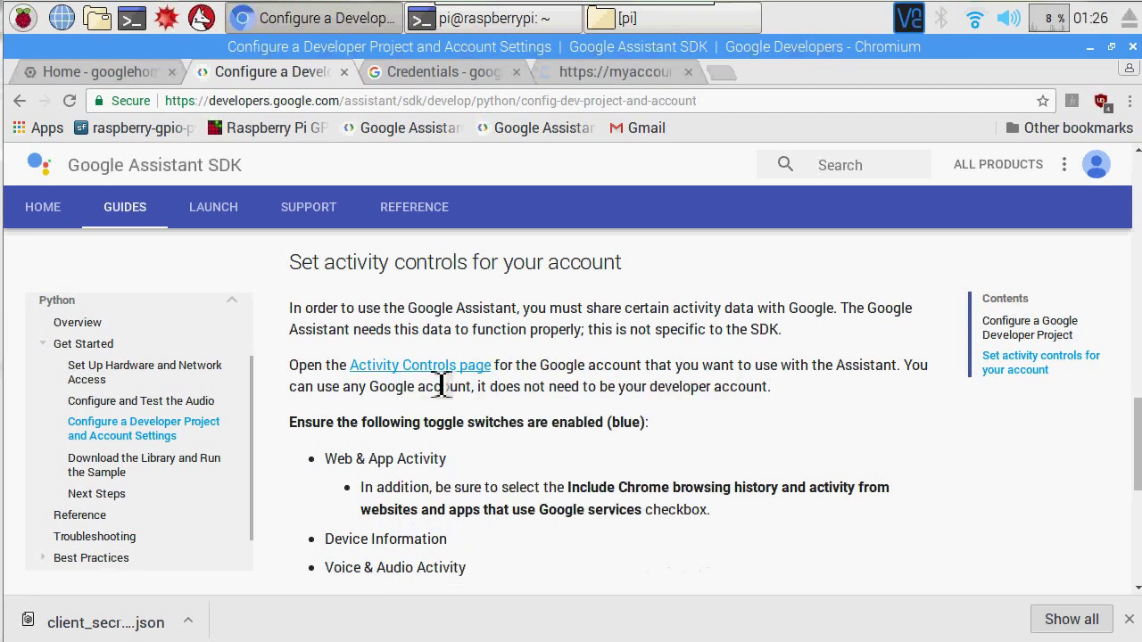
scroll(576, 361, down, 1)
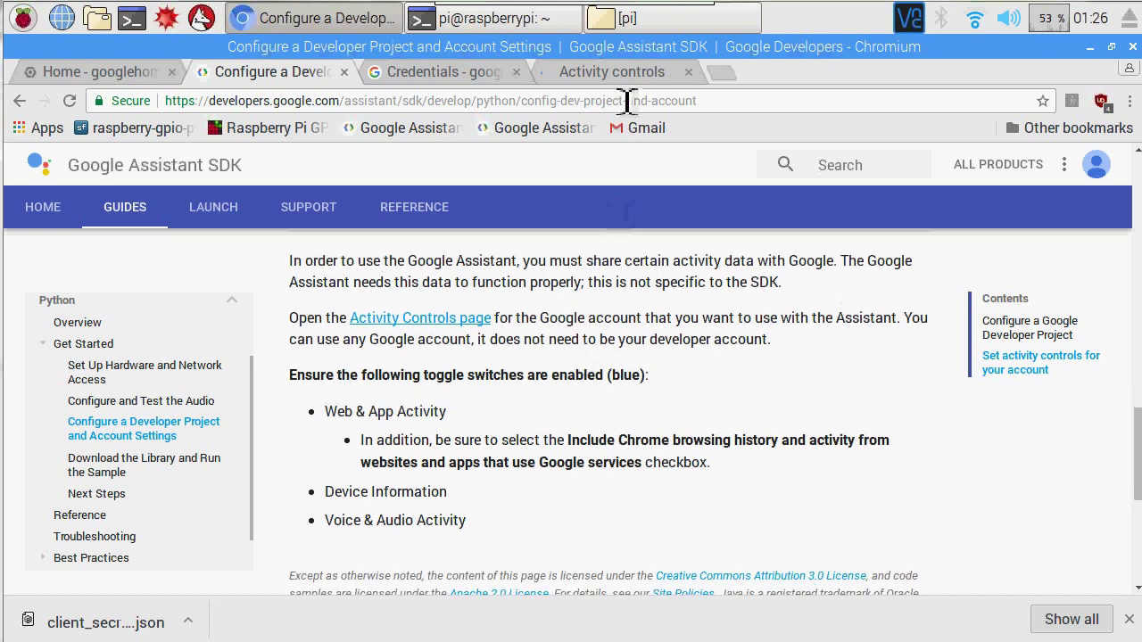
click(622, 76)
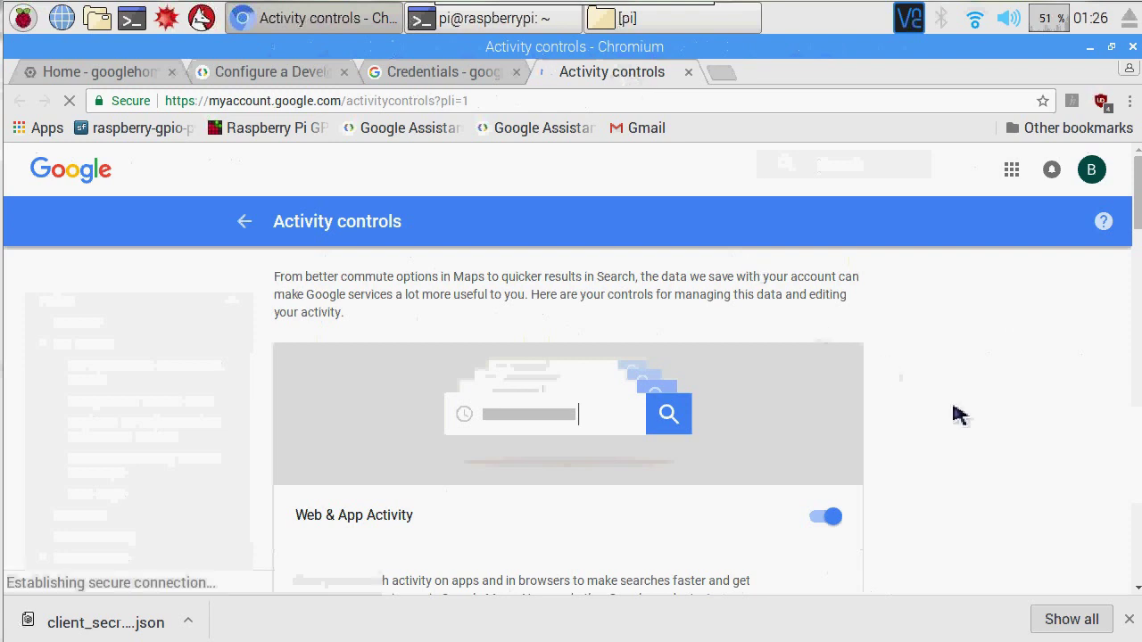
- Check the Web & App Activity, Device Information and Voice & Audio Activity switches on the Activity controls page, and close it
scroll(955, 412, down, 5)
scroll(958, 413, down, 7)
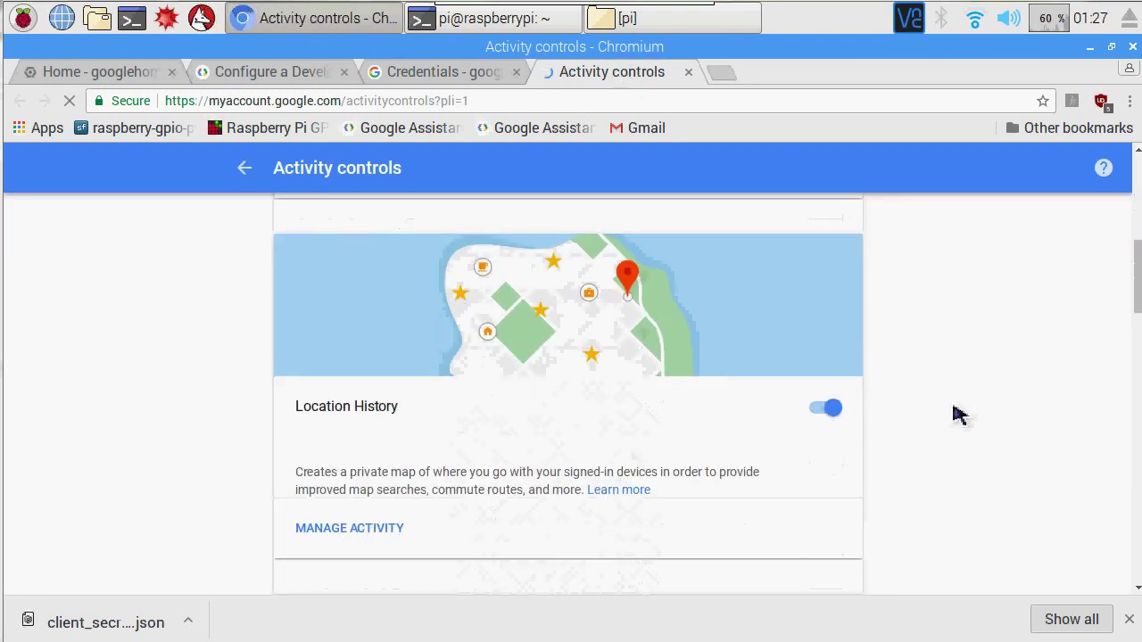
scroll(959, 413, down, 7)
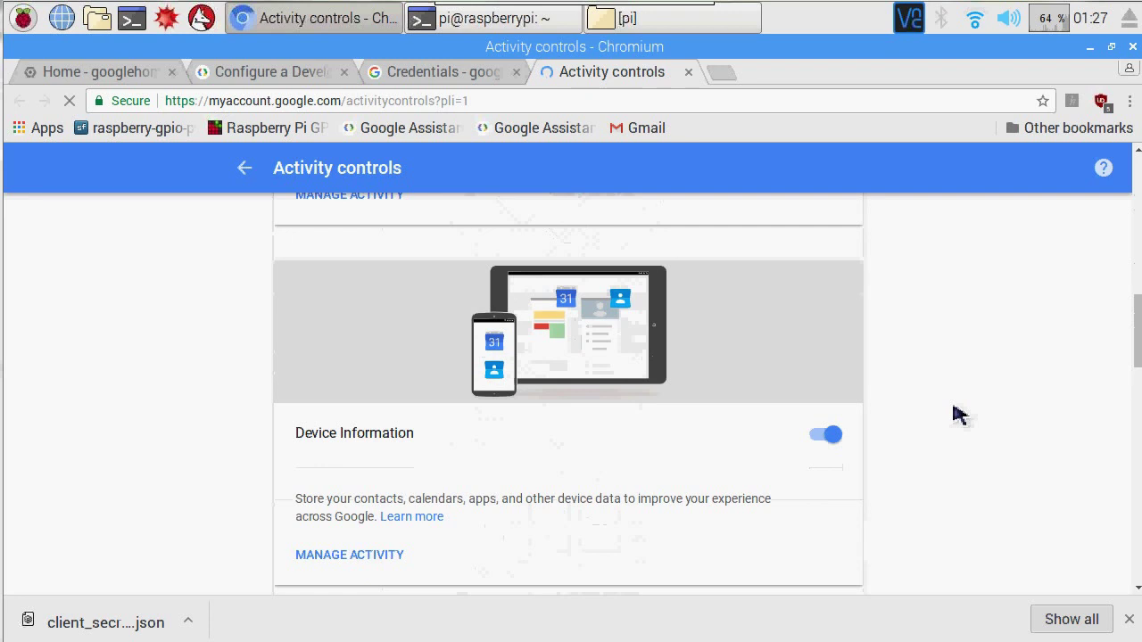
scroll(959, 413, down, 7)
scroll(959, 413, down, 3)
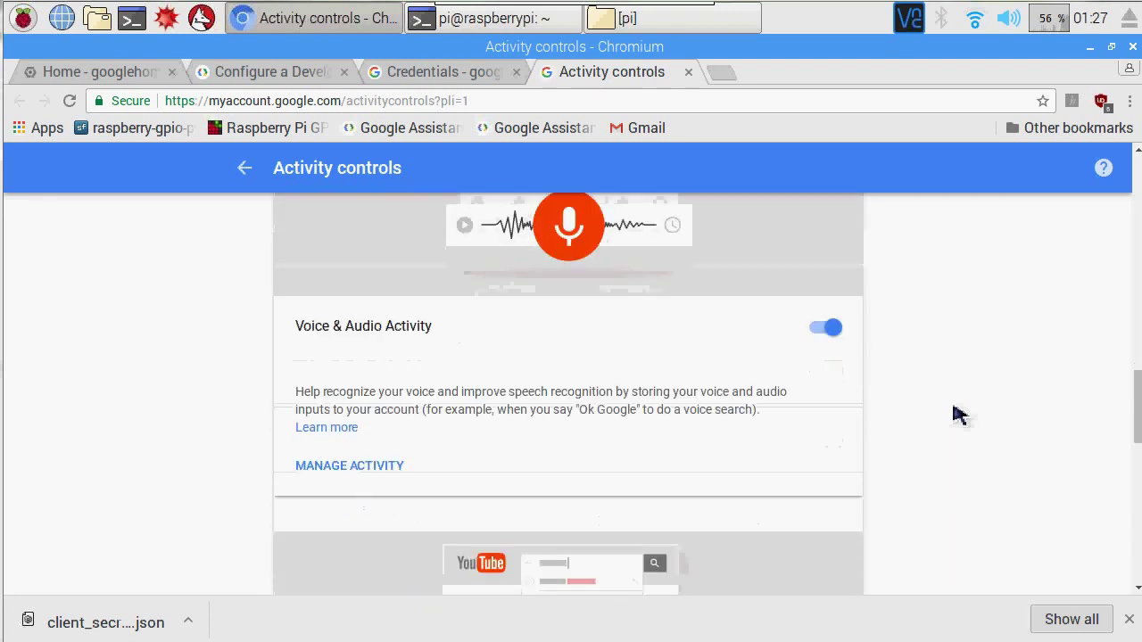
scroll(959, 413, down, 4)
scroll(959, 413, down, 10)
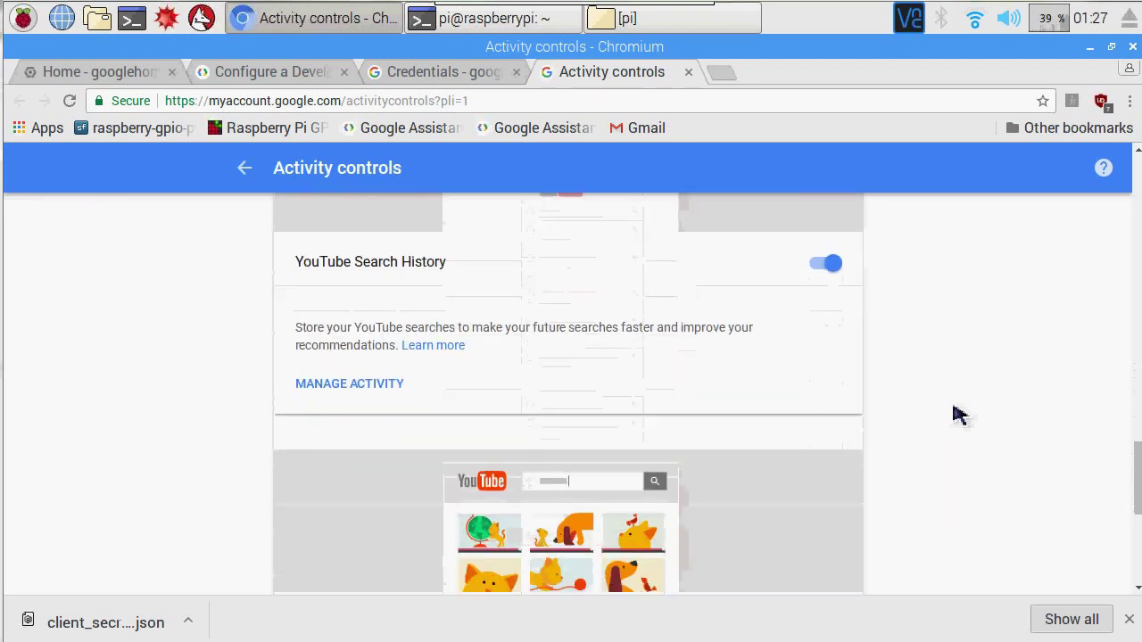
scroll(959, 413, down, 4)
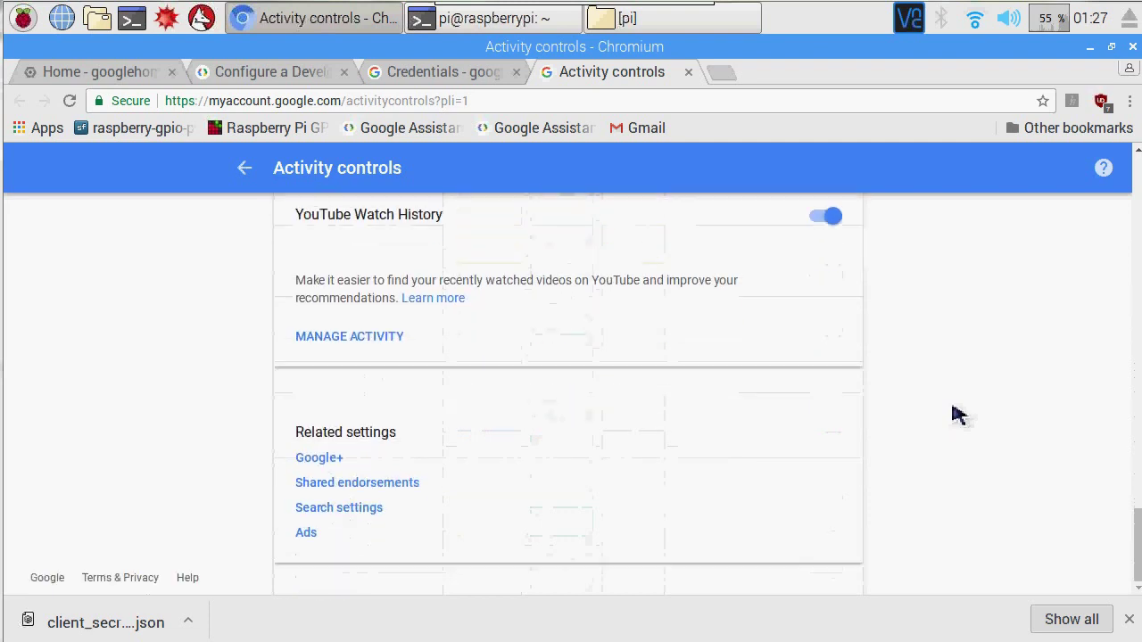
click(688, 71)
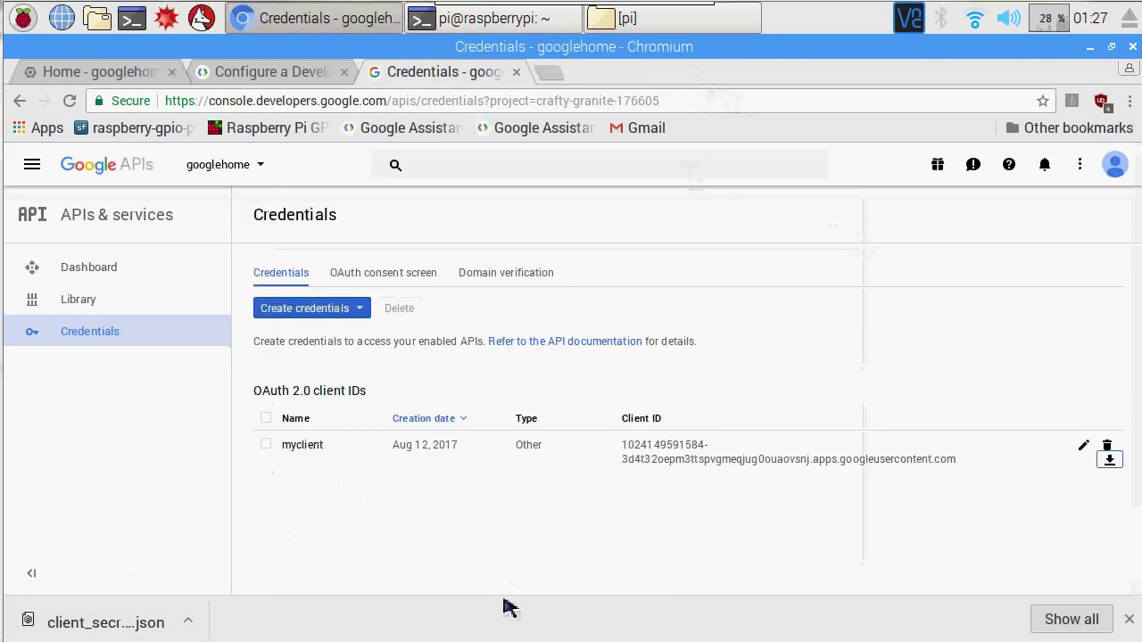
- Return to the Assistant SDK guide and open its Download the Library and Run the Sample page
click(312, 72)
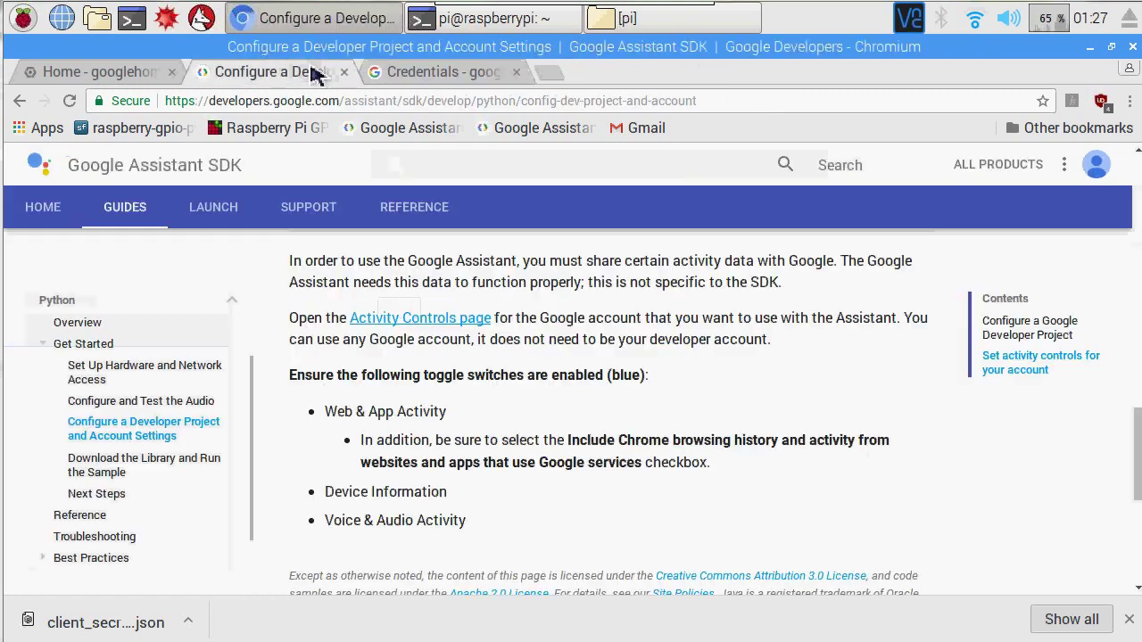
scroll(500, 419, down, 4)
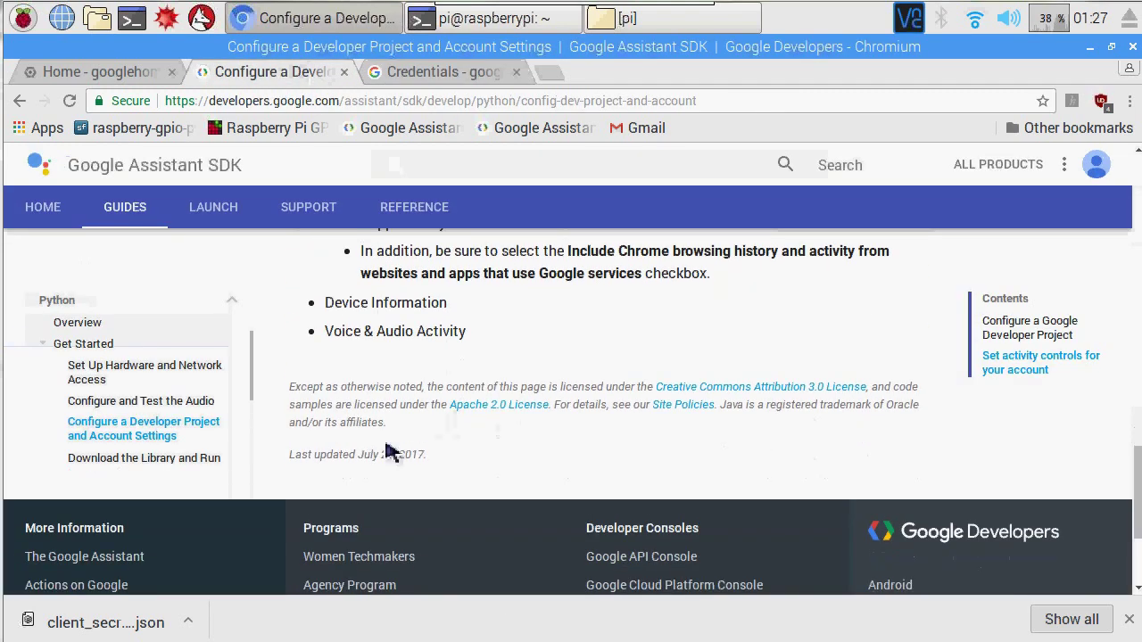
scroll(219, 451, down, 3)
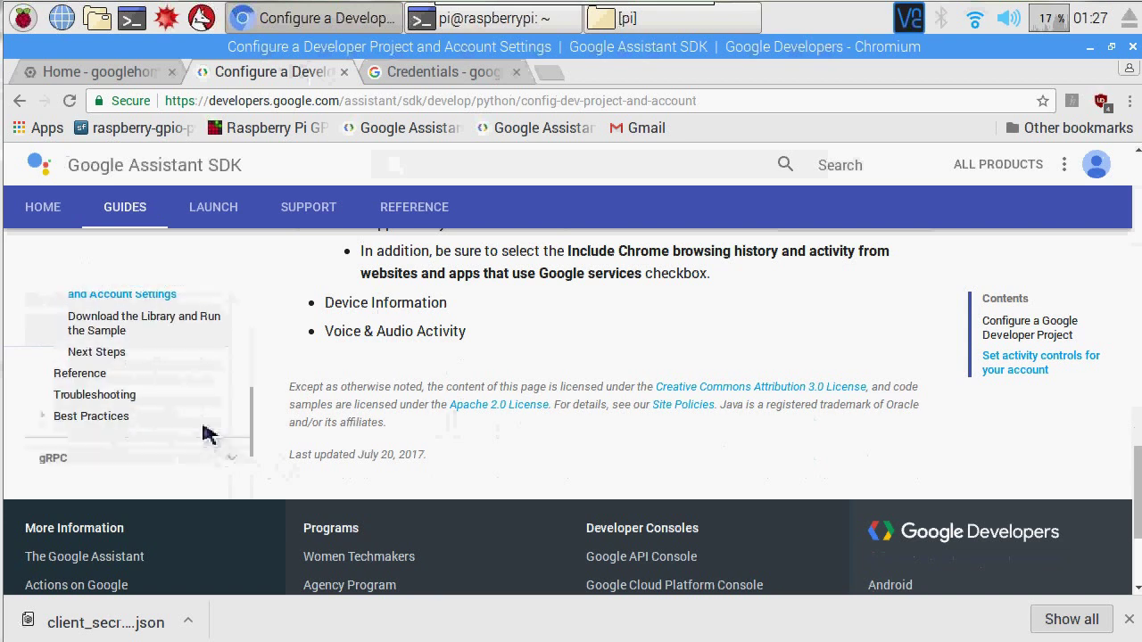
click(172, 328)
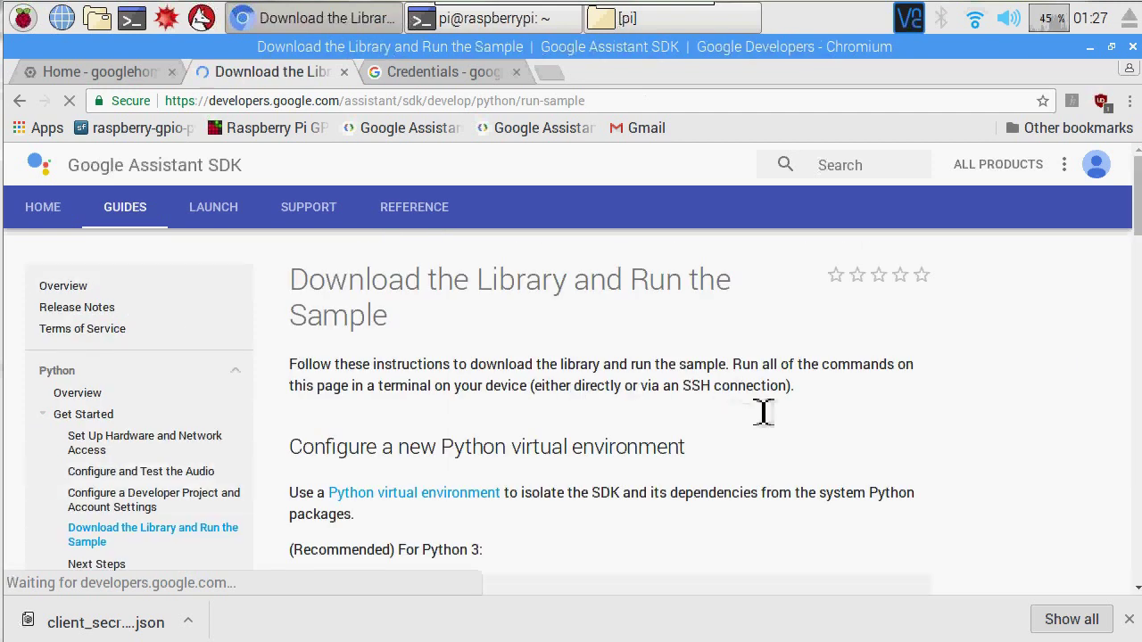
- Copy the guide's recommended Python 3 virtual environment commands and run them all in the terminal, ending with source env/bin/activate
scroll(777, 412, down, 3)
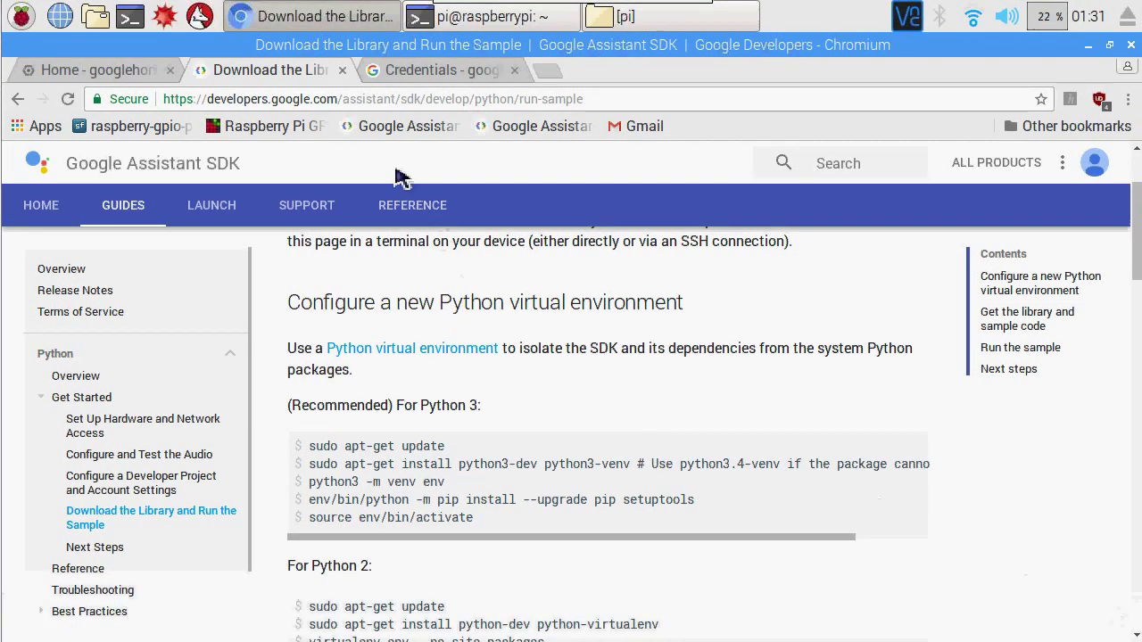
click(487, 23)
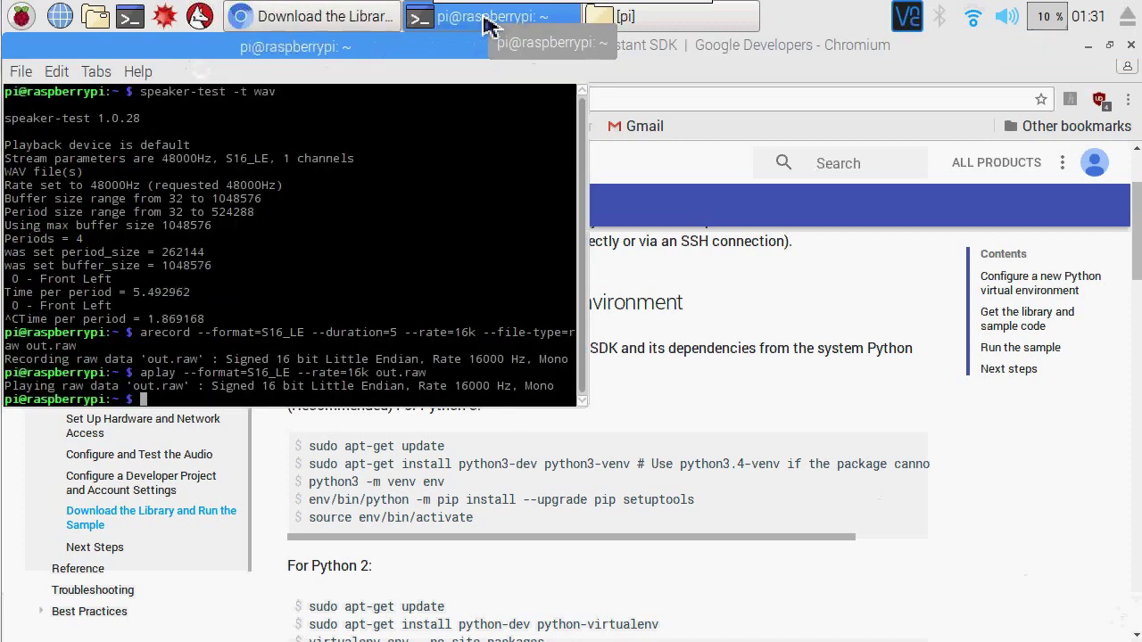
mouse_move(923, 453)
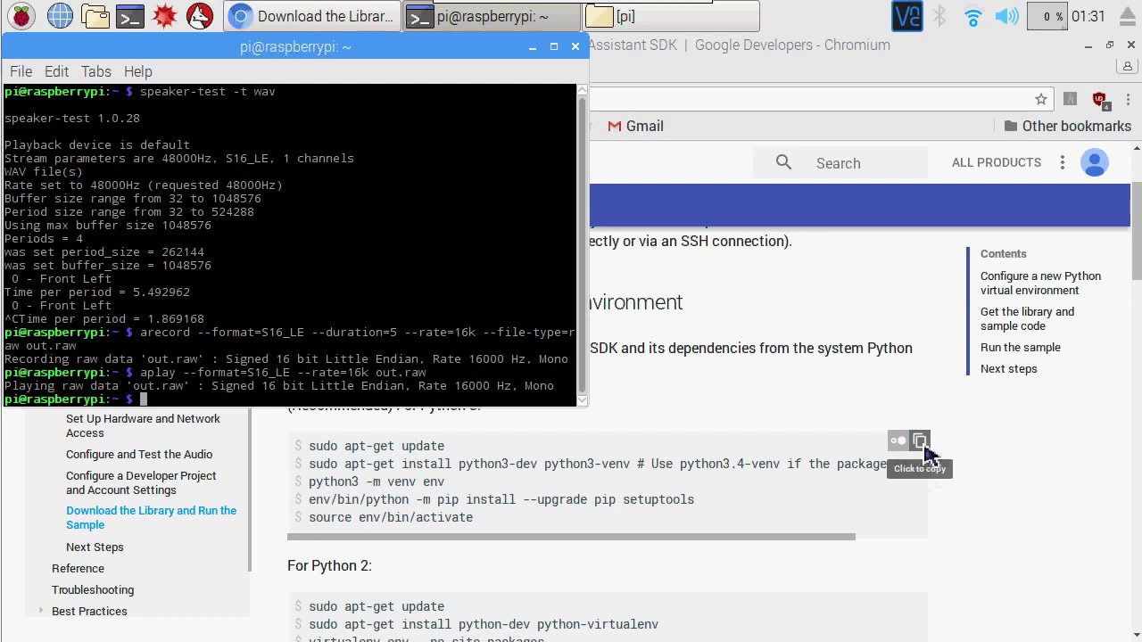
click(924, 454)
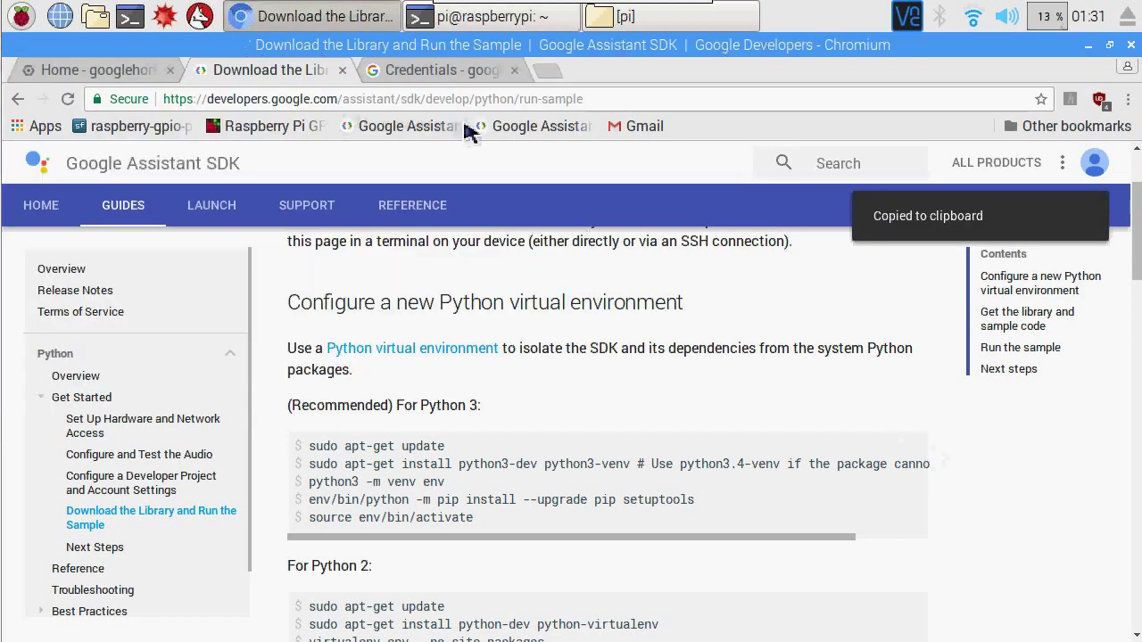
click(468, 16)
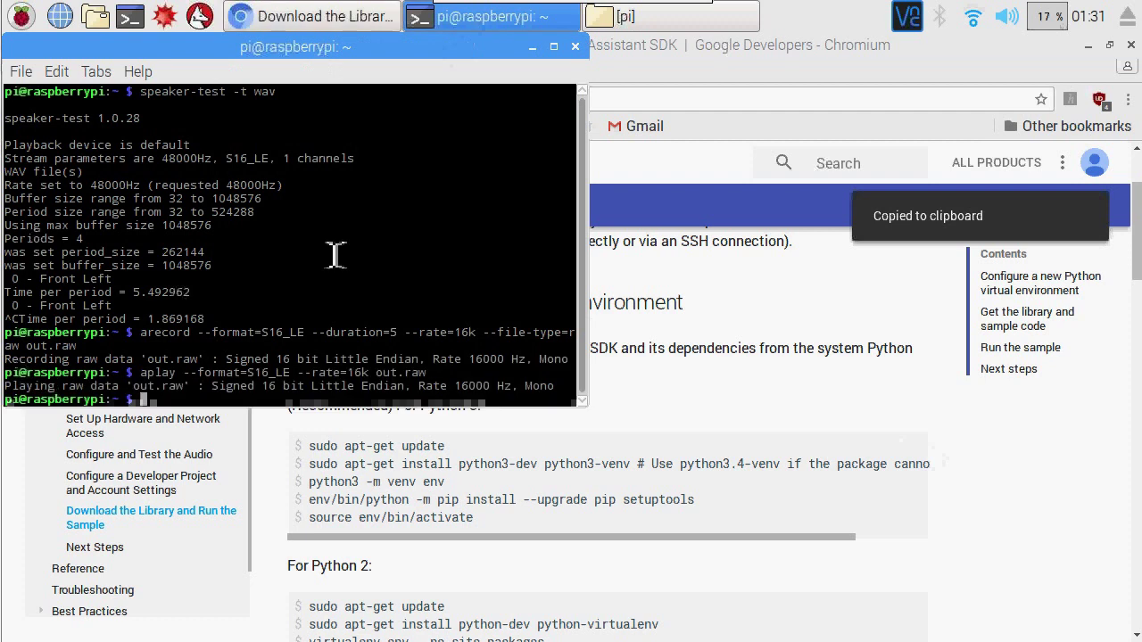
right_click(198, 397)
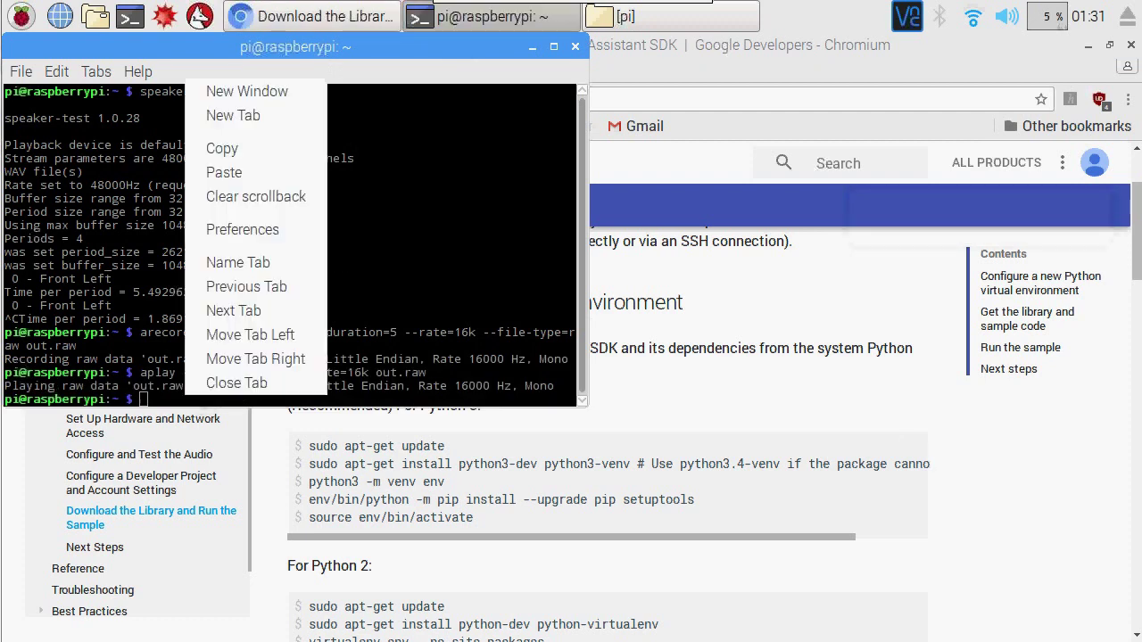
click(230, 177)
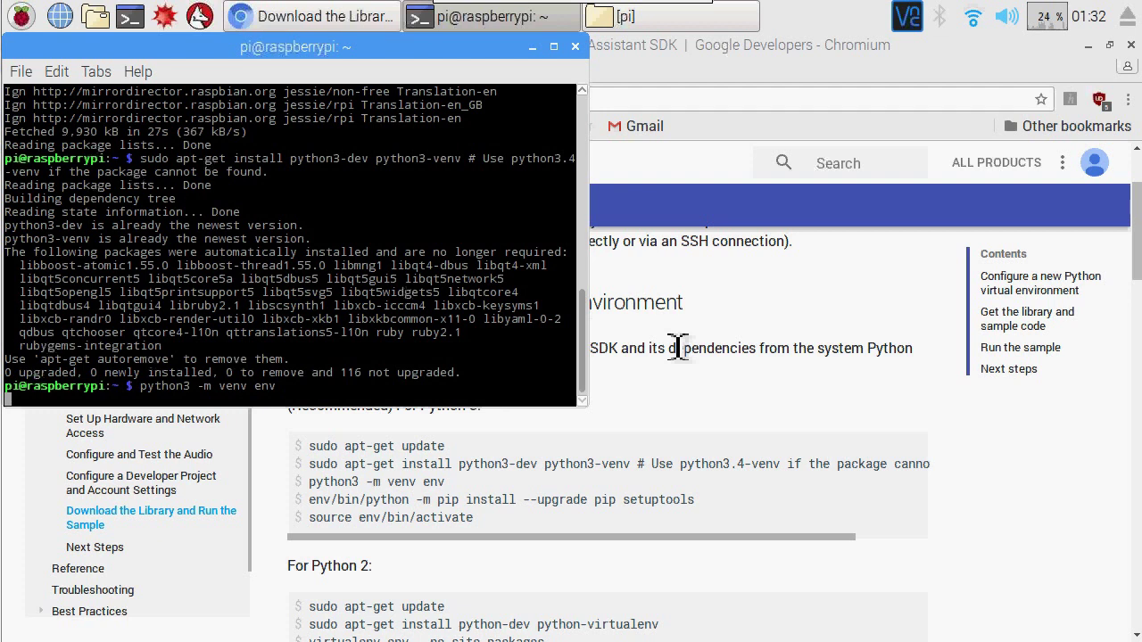
key(ctrl+shift+v)
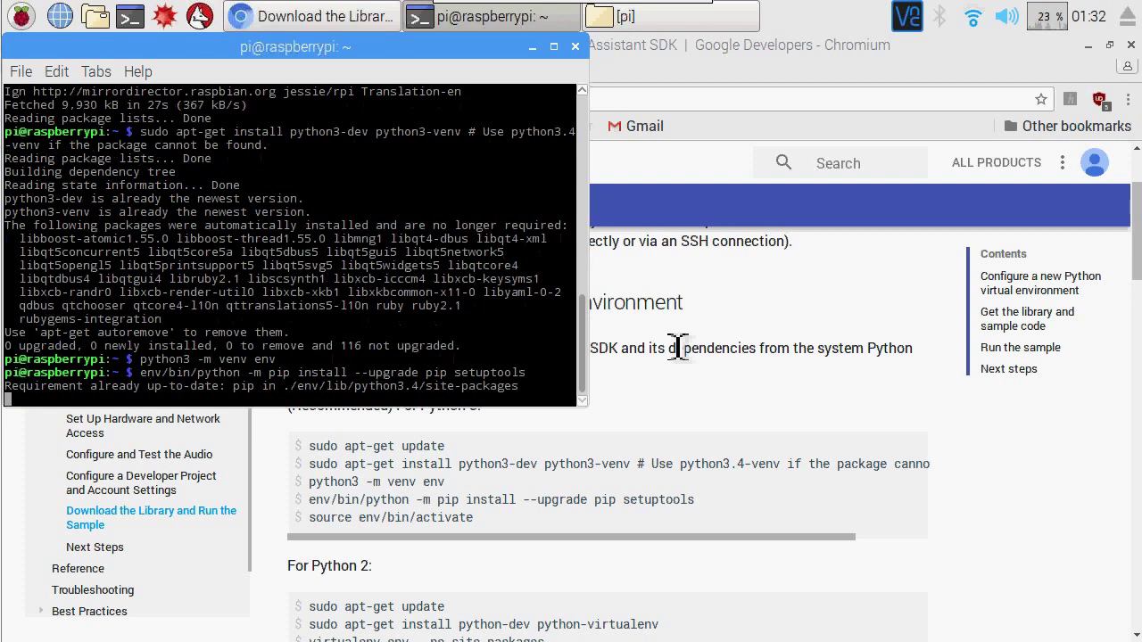
key(ctrl+shift+v)
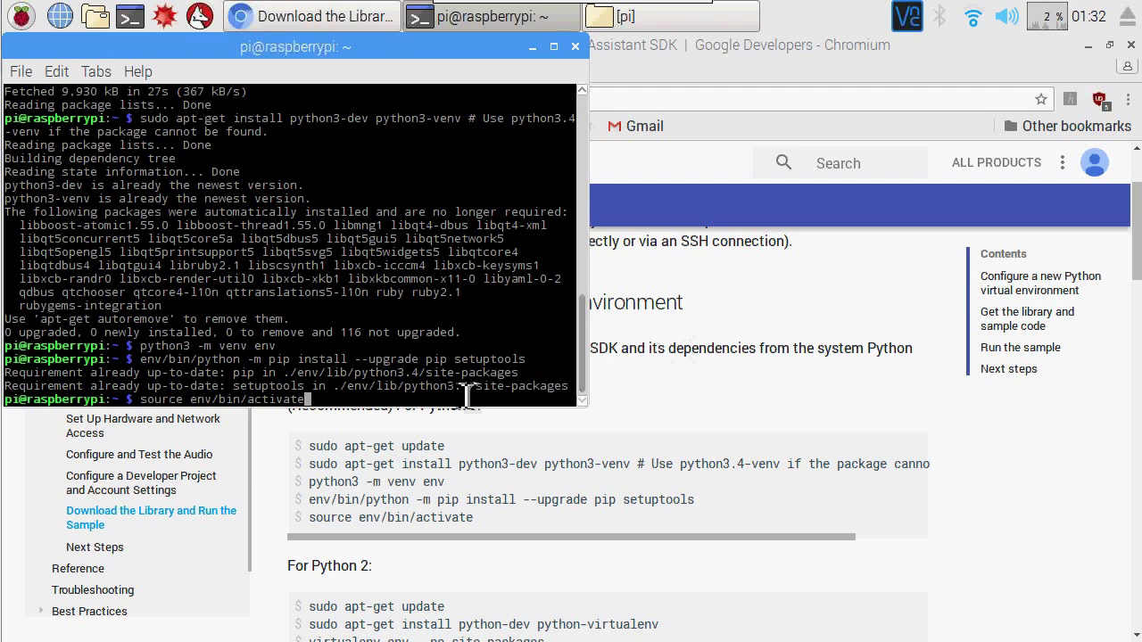
key(Return)
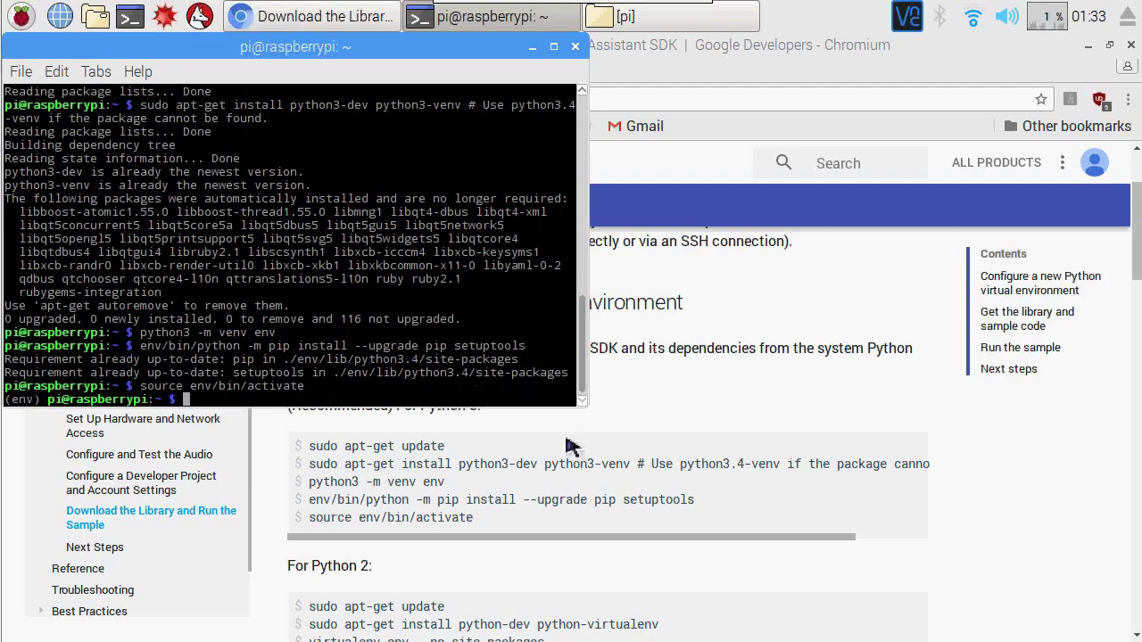
- Copy the guide's google-assistant-library pip install command and run it in the terminal's virtual environment
click(962, 509)
scroll(962, 508, down, 5)
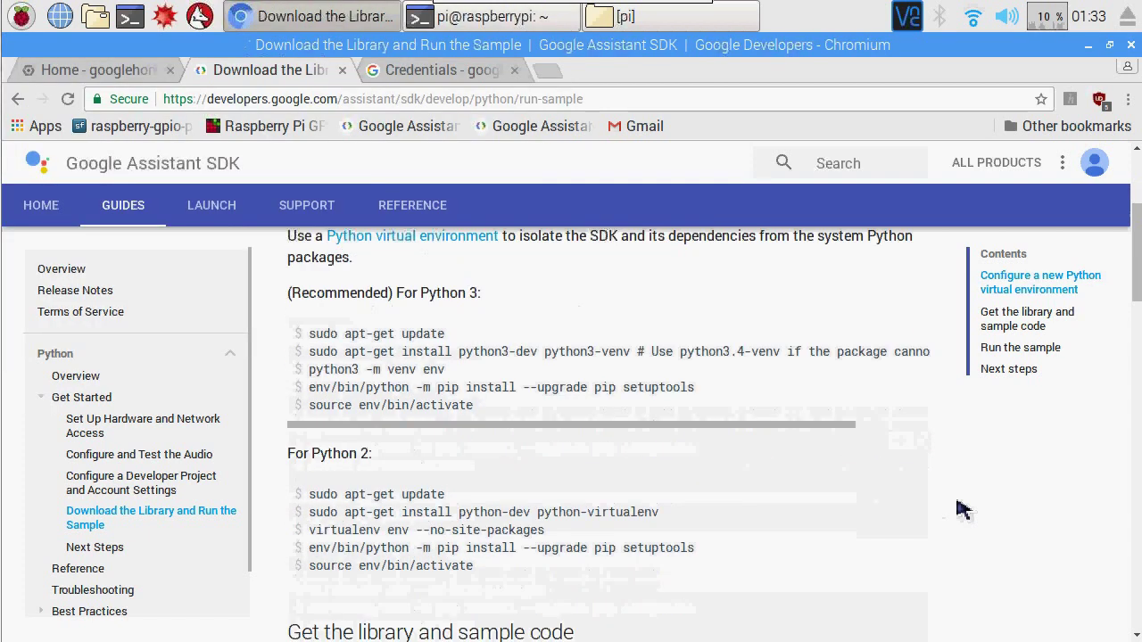
scroll(962, 508, down, 3)
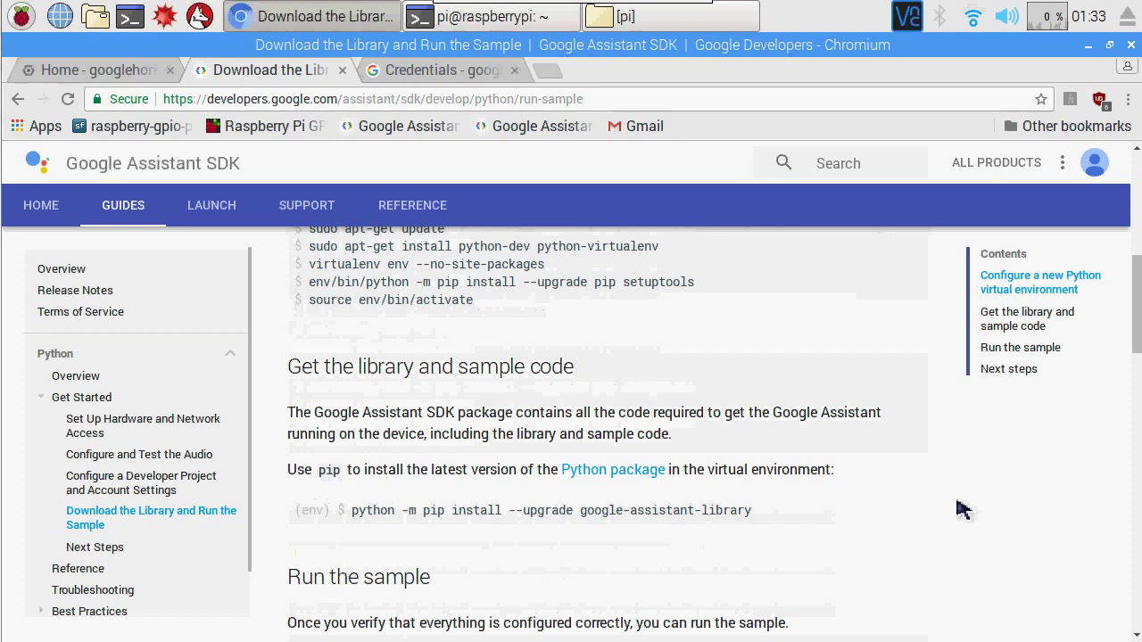
scroll(962, 509, down, 1)
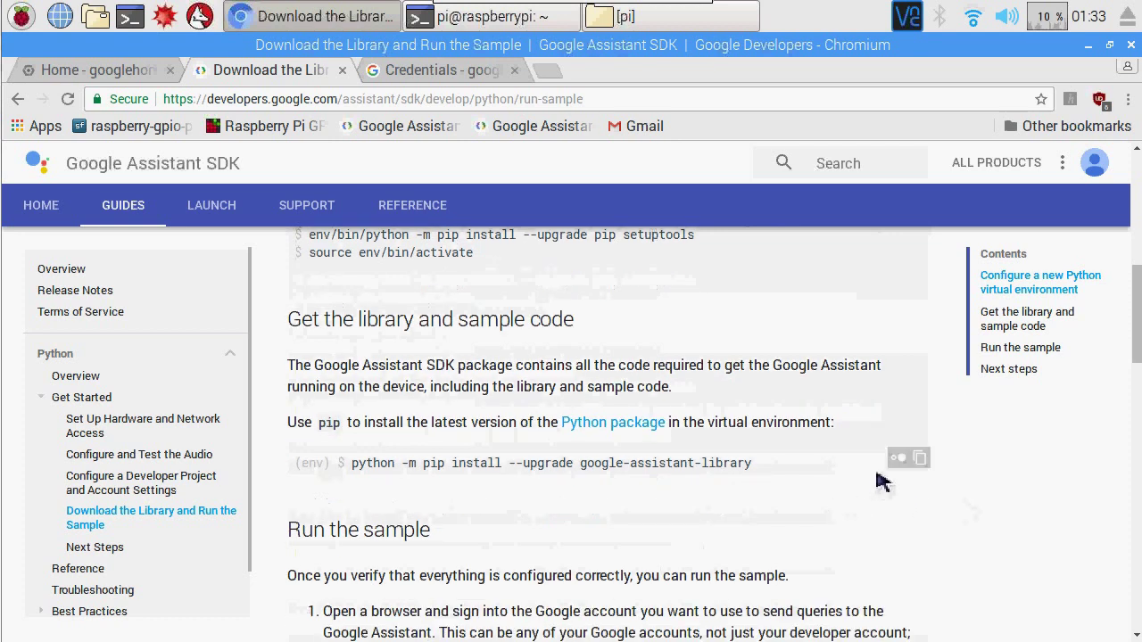
click(919, 459)
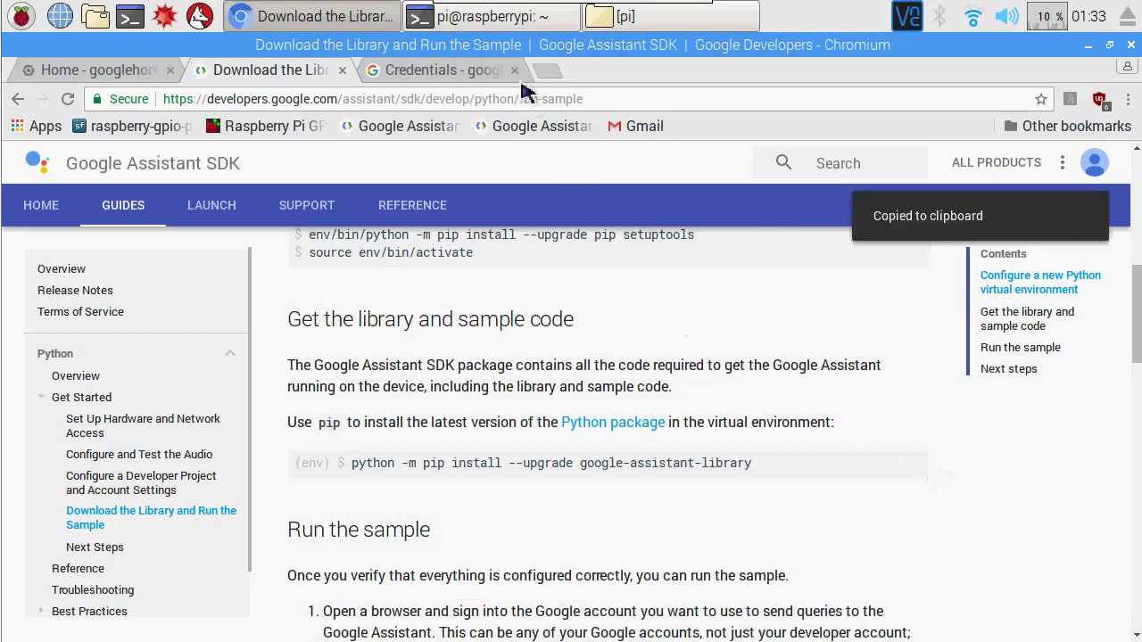
click(522, 30)
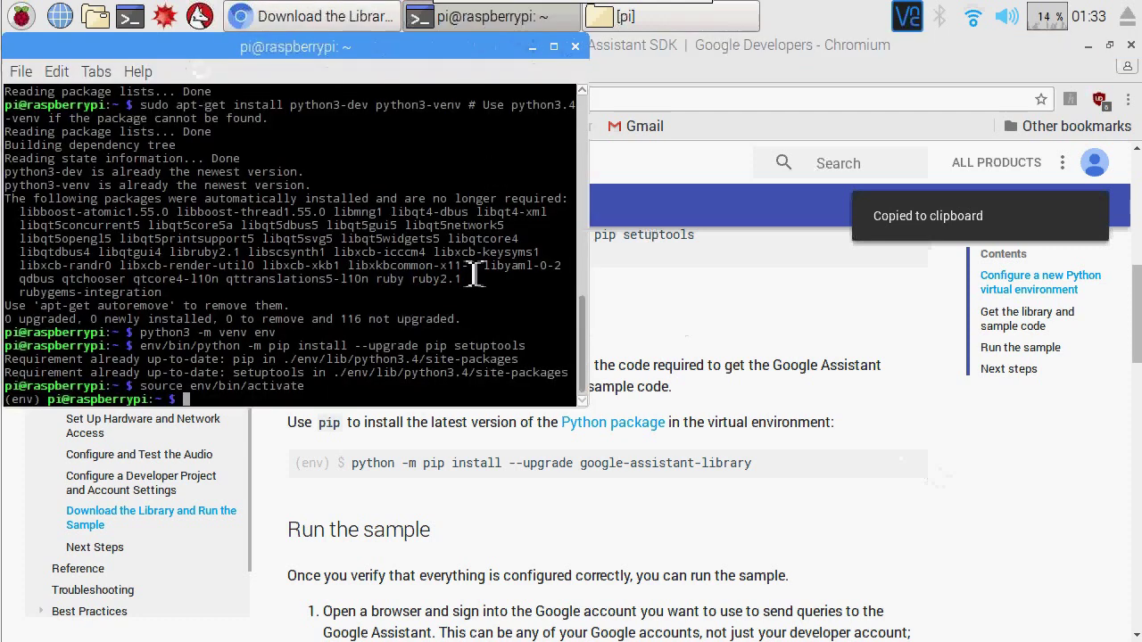
right_click(362, 380)
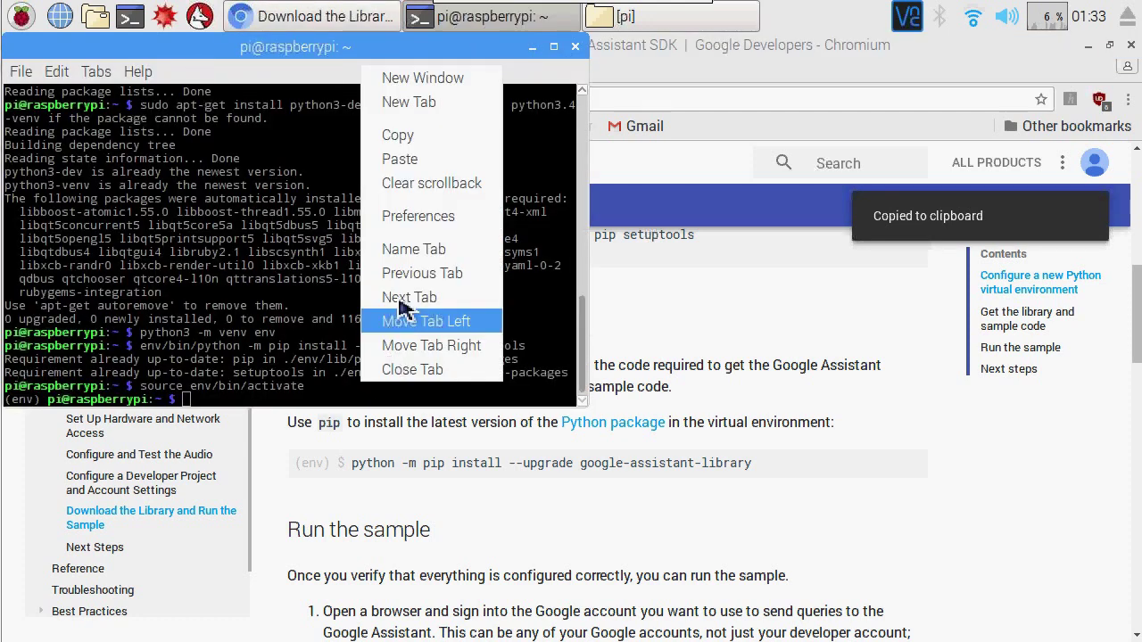
click(399, 159)
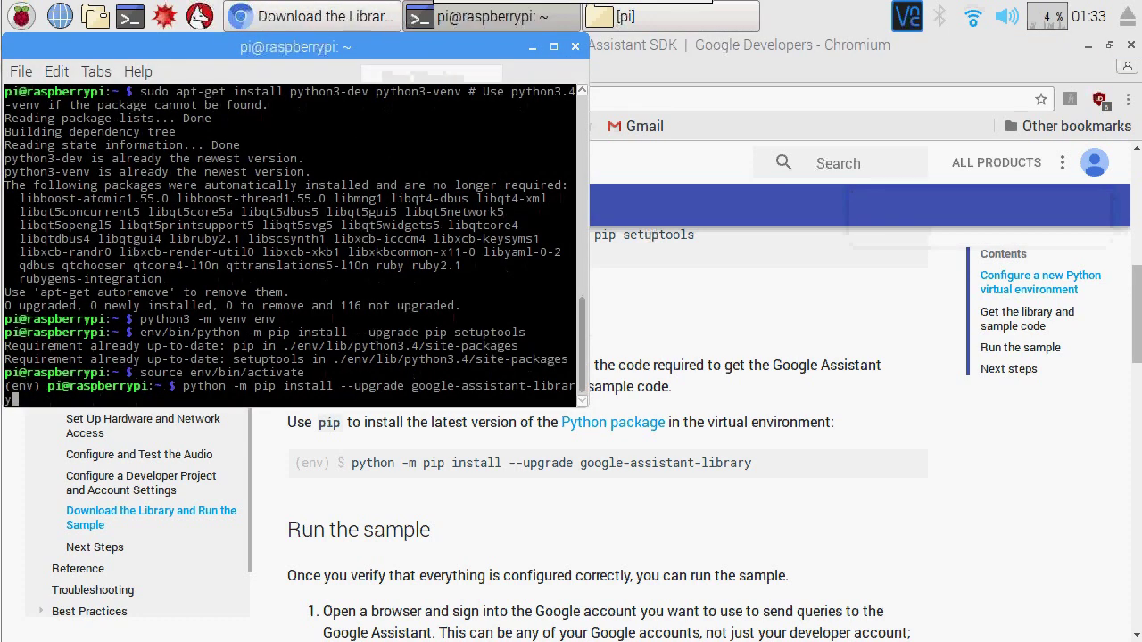
key(Return)
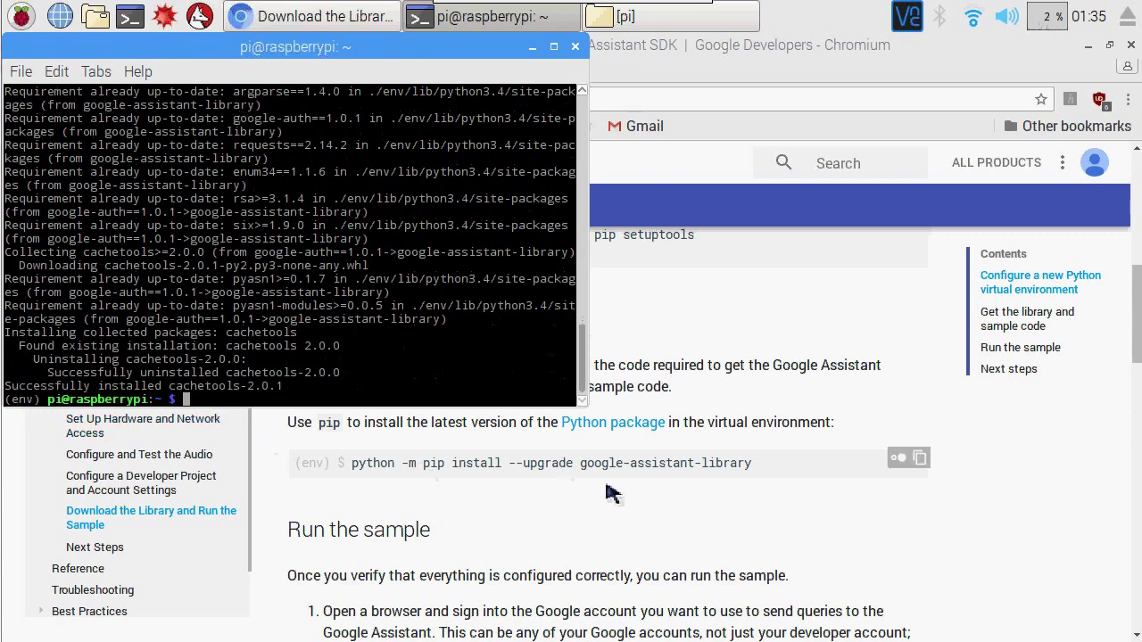
- Copy the guide's command that installs the authorization tool google-auth-oauthlib[tool] and run it in the terminal
click(733, 523)
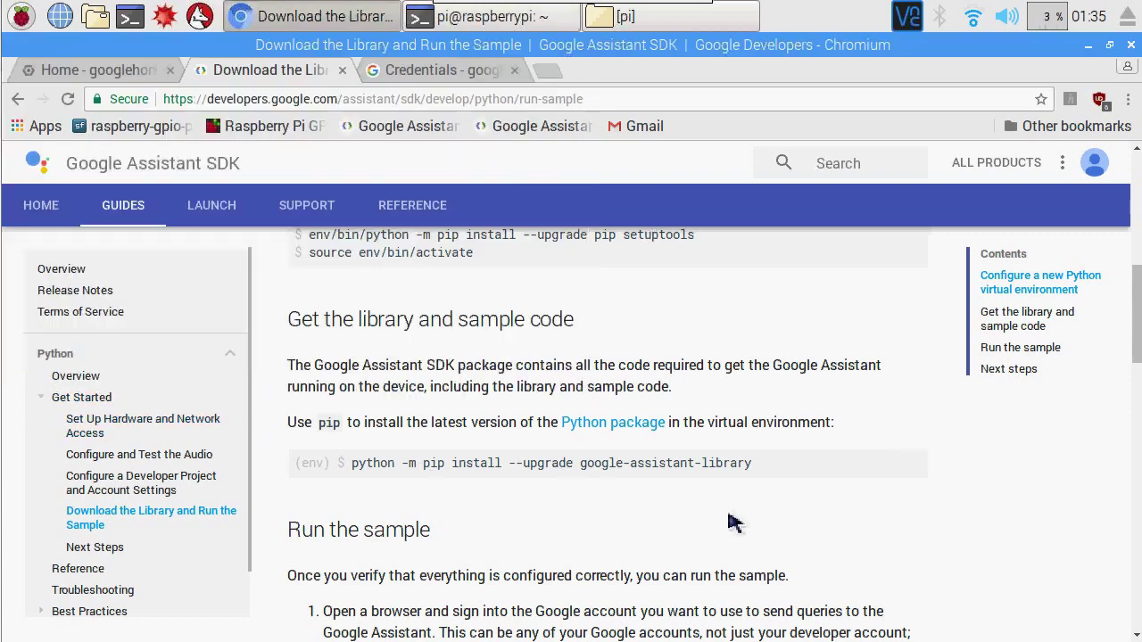
scroll(726, 523, down, 4)
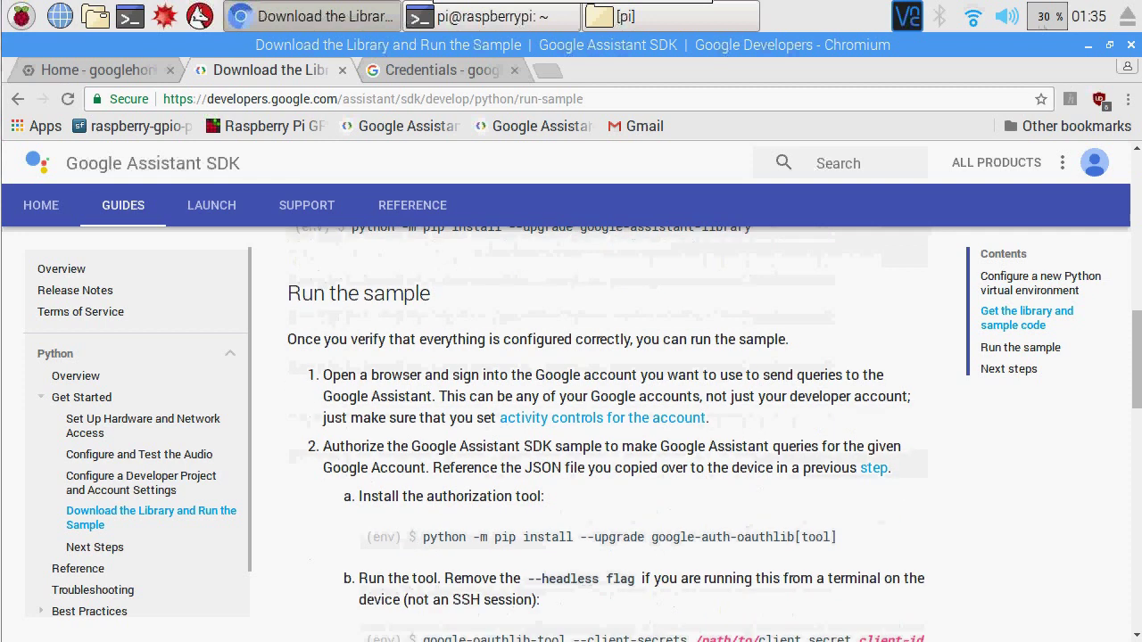
scroll(732, 522, down, 1)
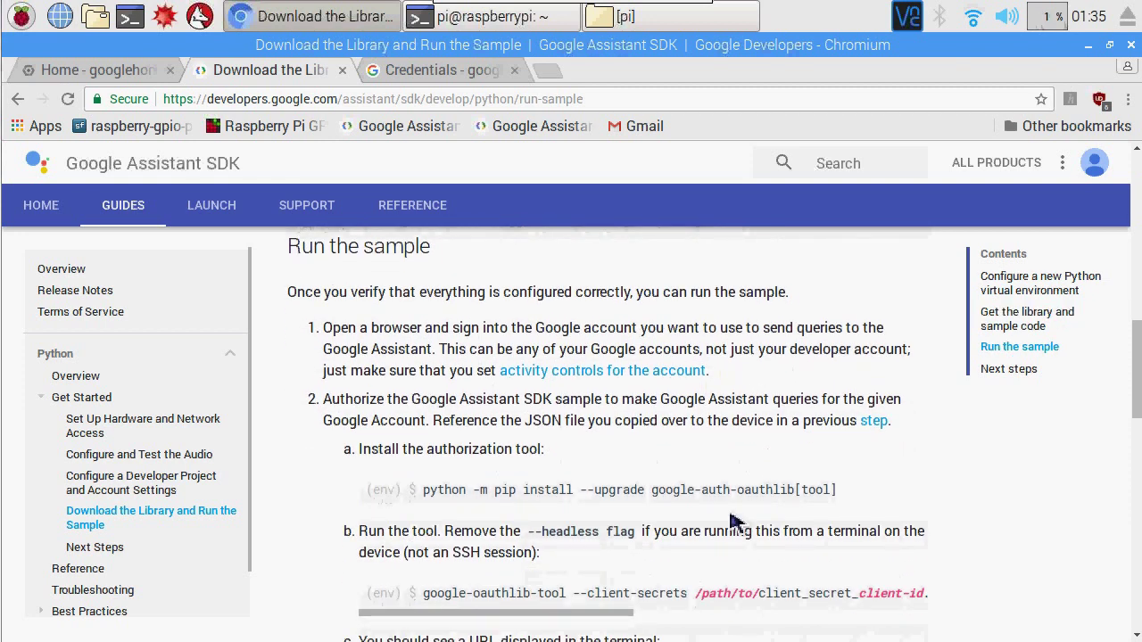
scroll(731, 522, down, 1)
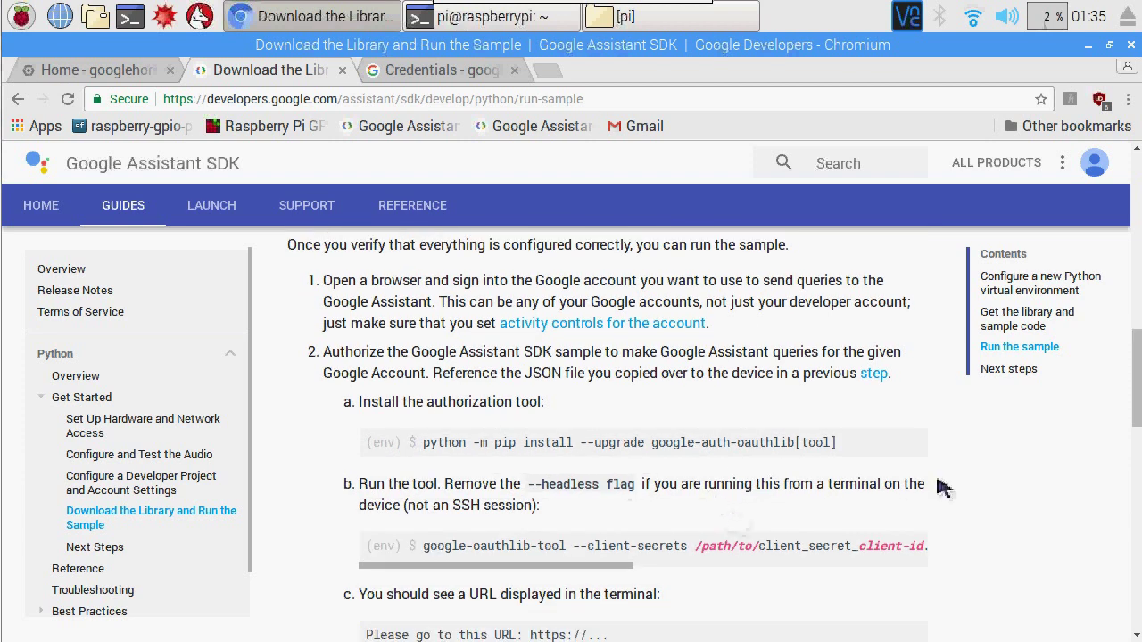
click(920, 438)
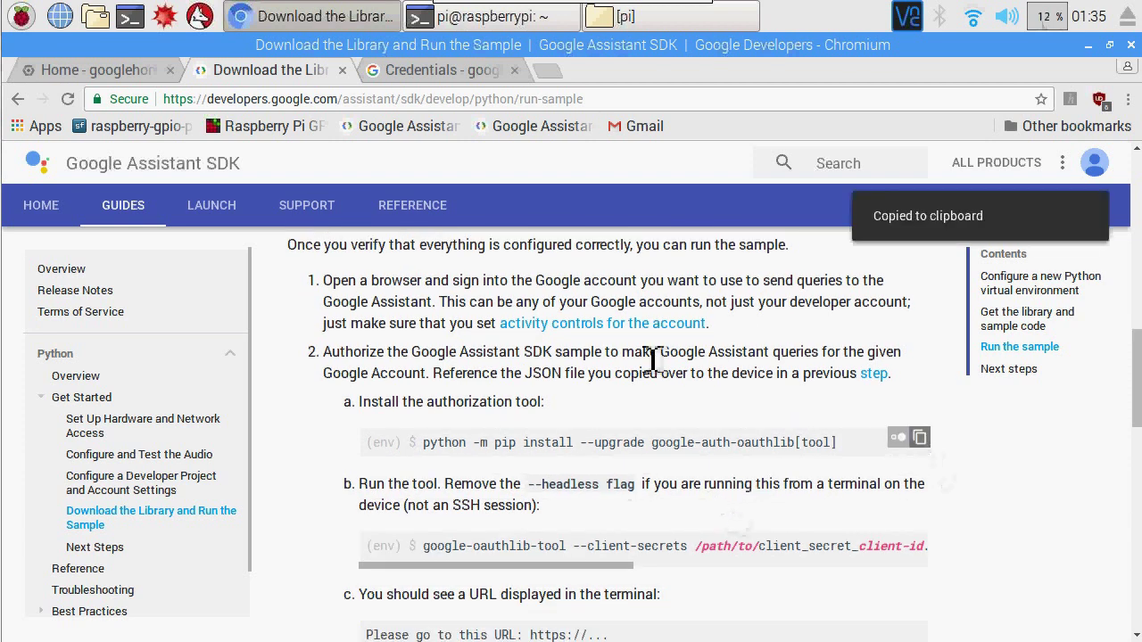
click(459, 16)
right_click(401, 344)
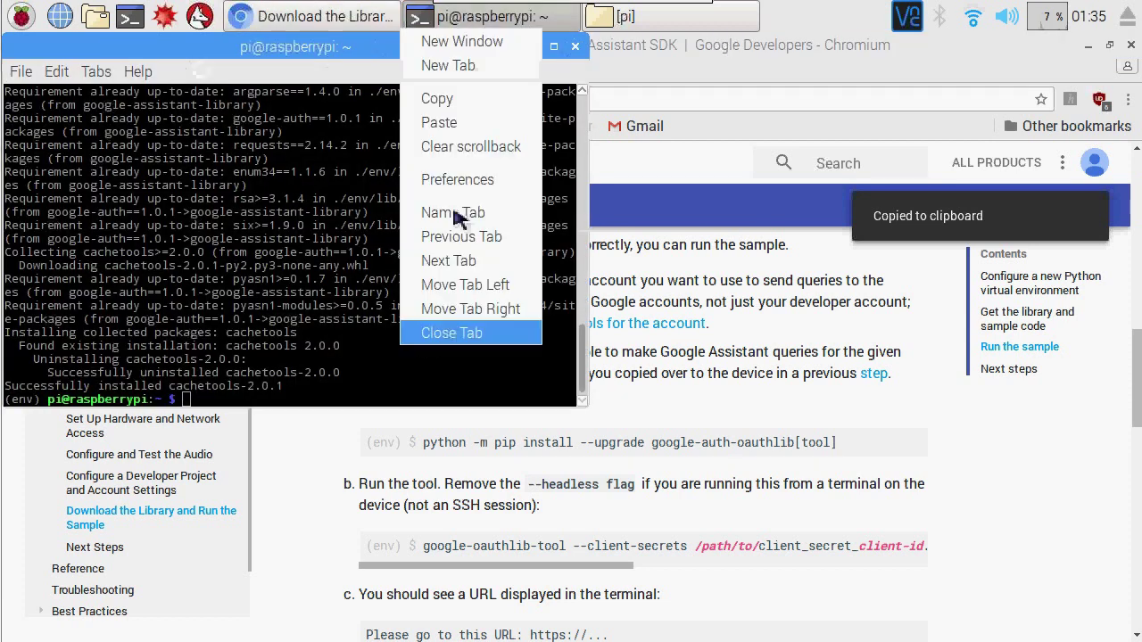
click(438, 123)
key(Return)
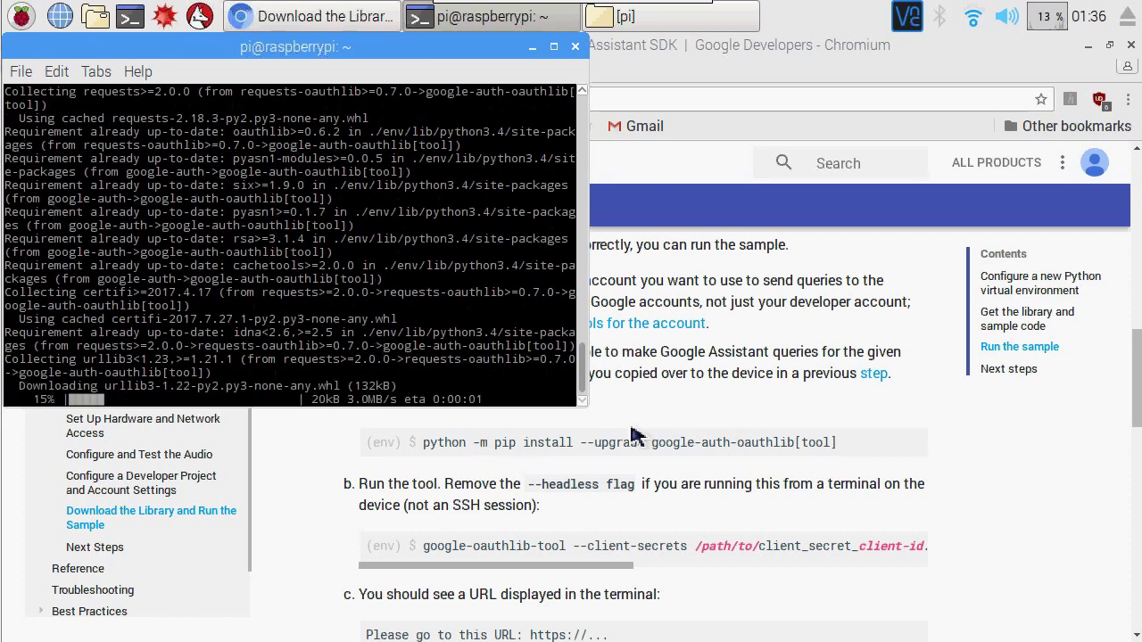
- Copy the guide's google-oauthlib-tool command and paste it at the terminal prompt without running it
click(764, 484)
scroll(764, 484, down, 1)
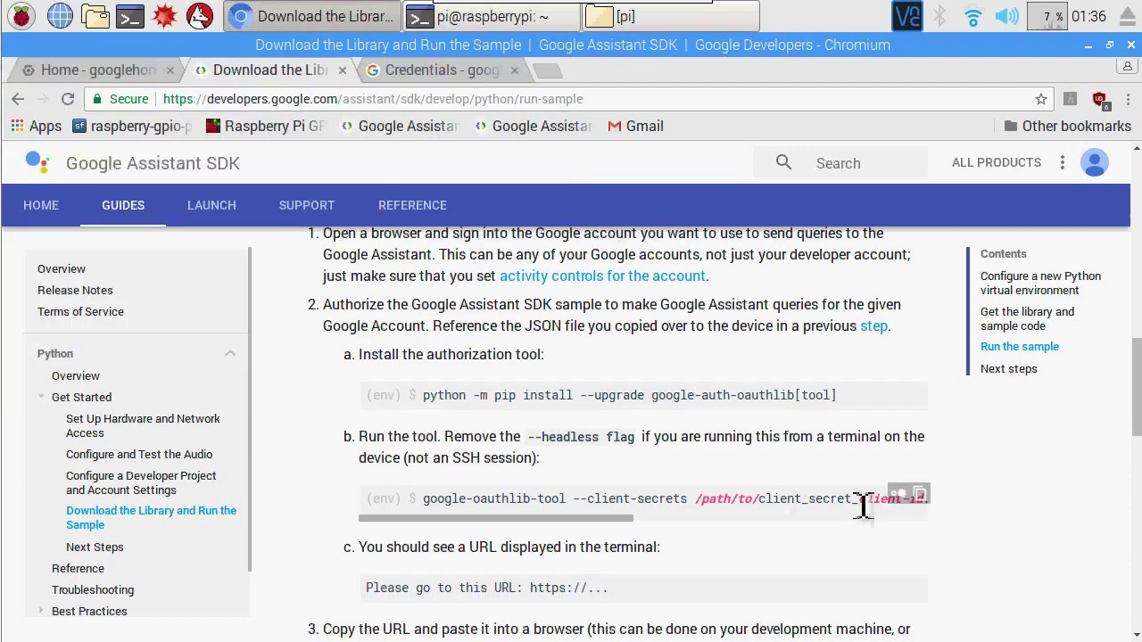
click(918, 496)
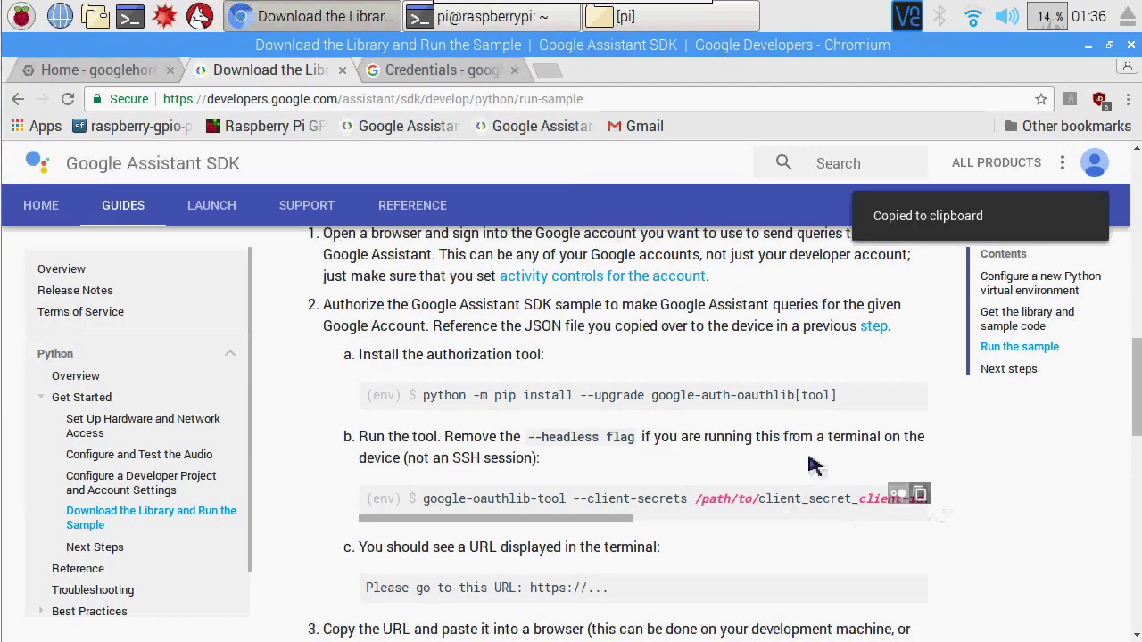
click(480, 18)
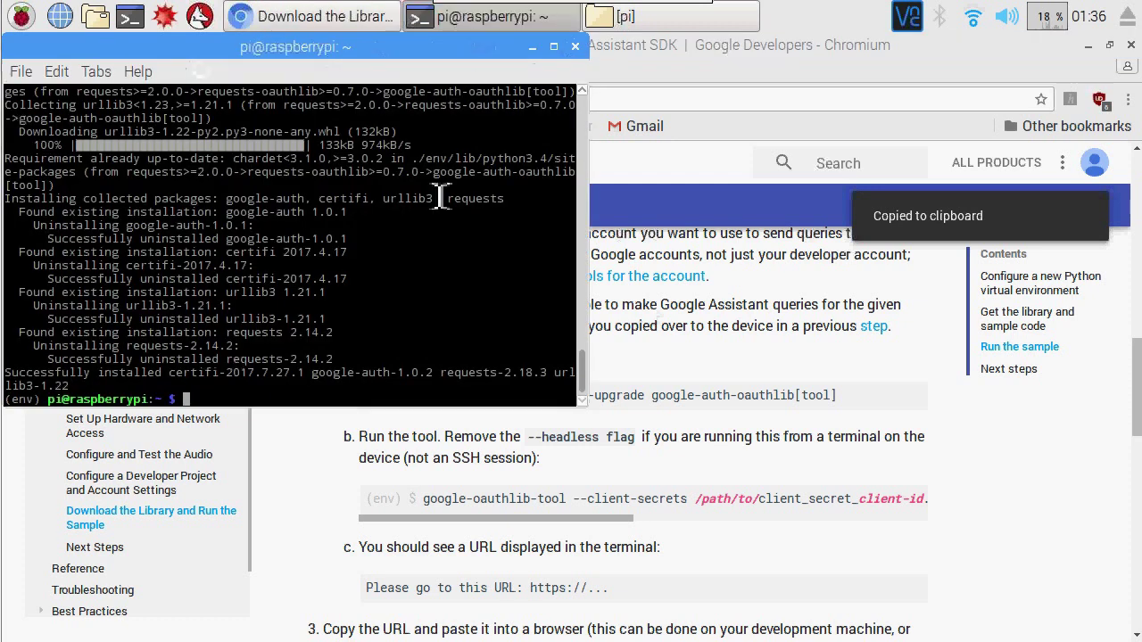
right_click(328, 76)
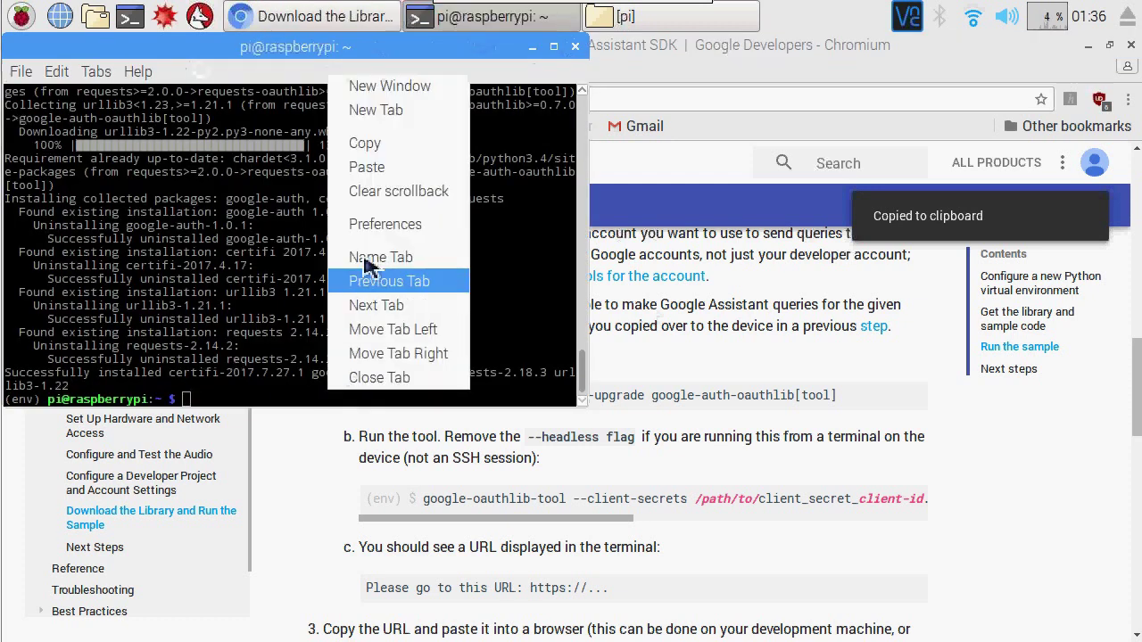
click(365, 163)
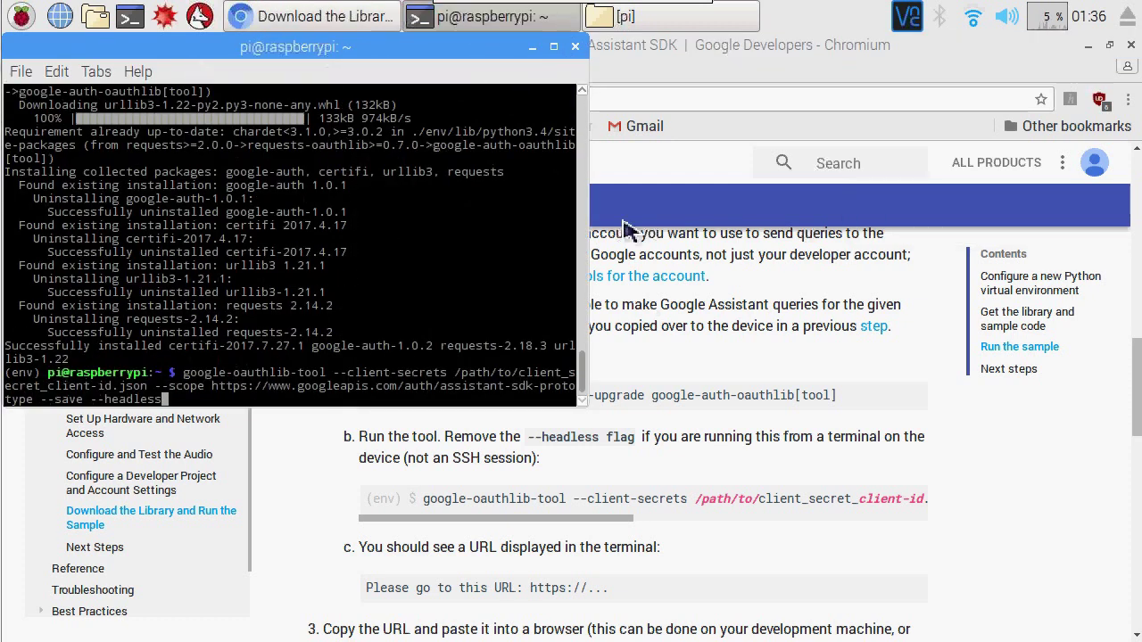
- Switch to the file manager and copy the path of the last client_secret JSON file in /home/pi
click(674, 22)
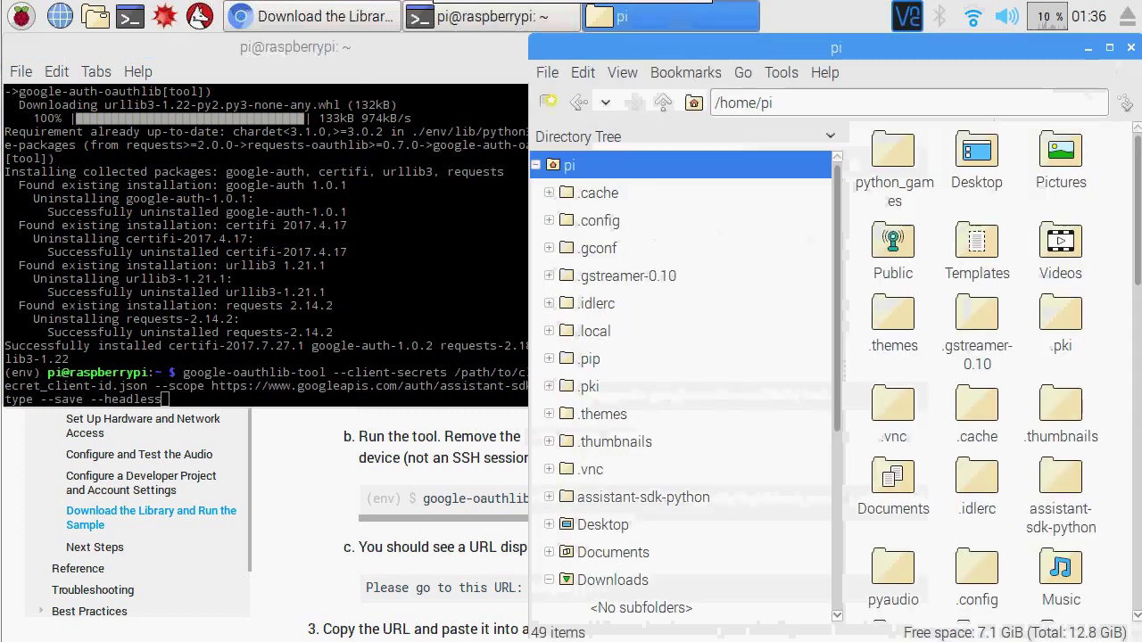
scroll(978, 407, down, 3)
scroll(979, 407, down, 5)
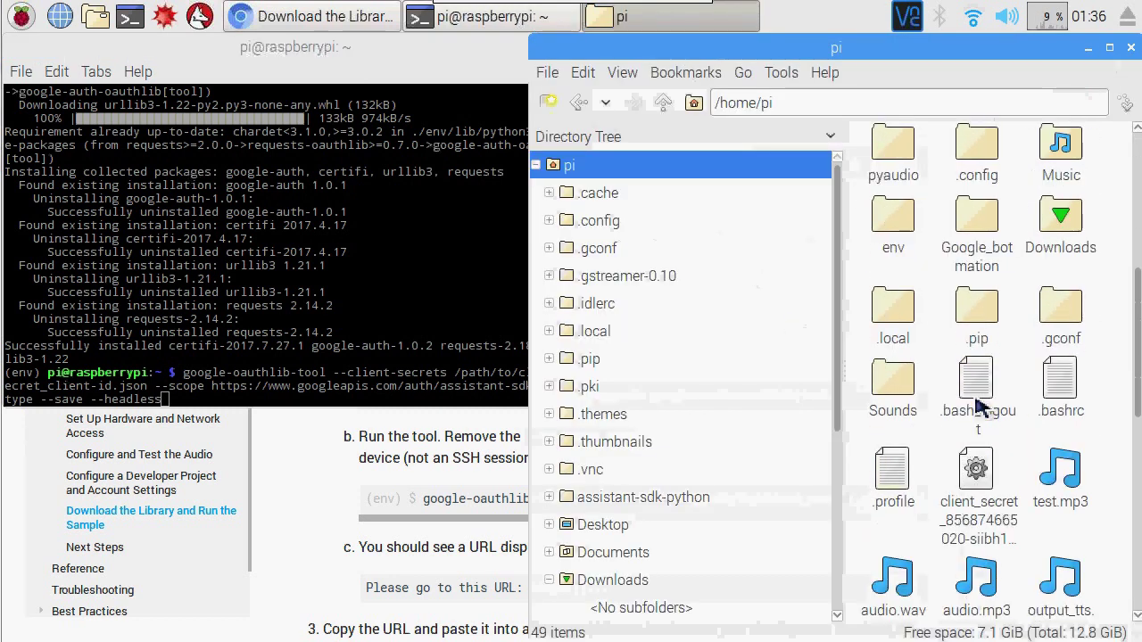
scroll(978, 406, down, 2)
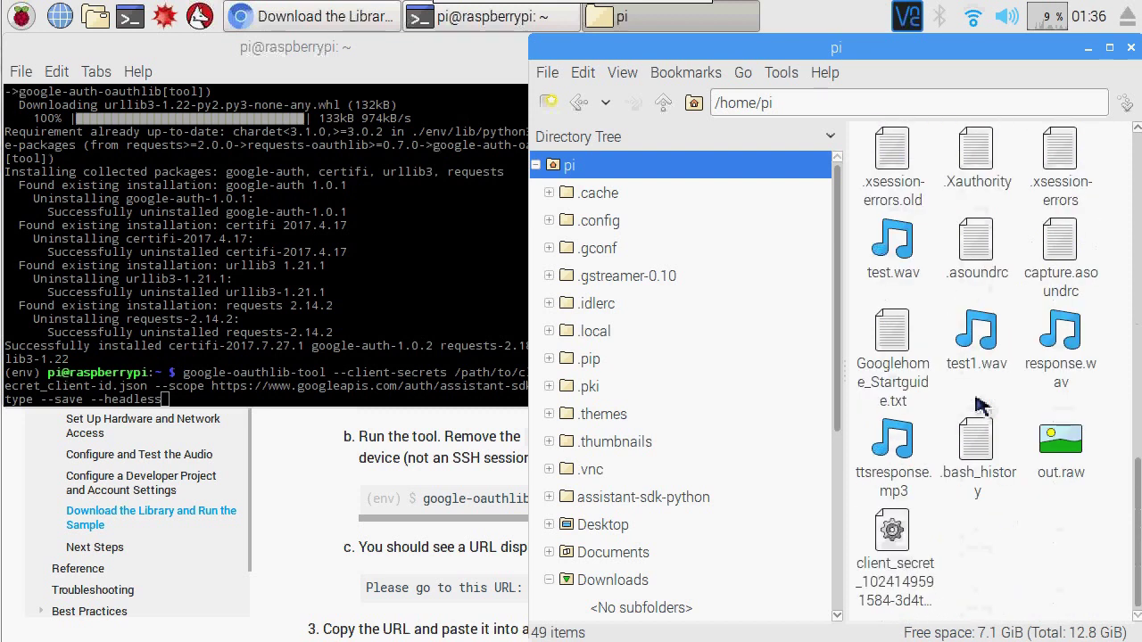
click(897, 534)
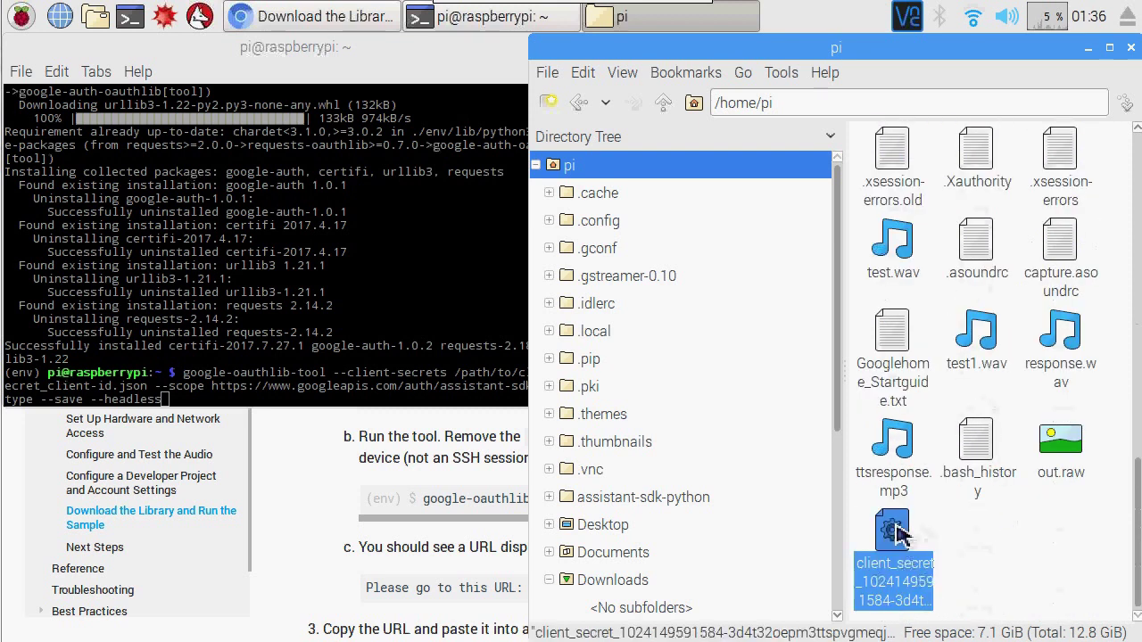
right_click(901, 534)
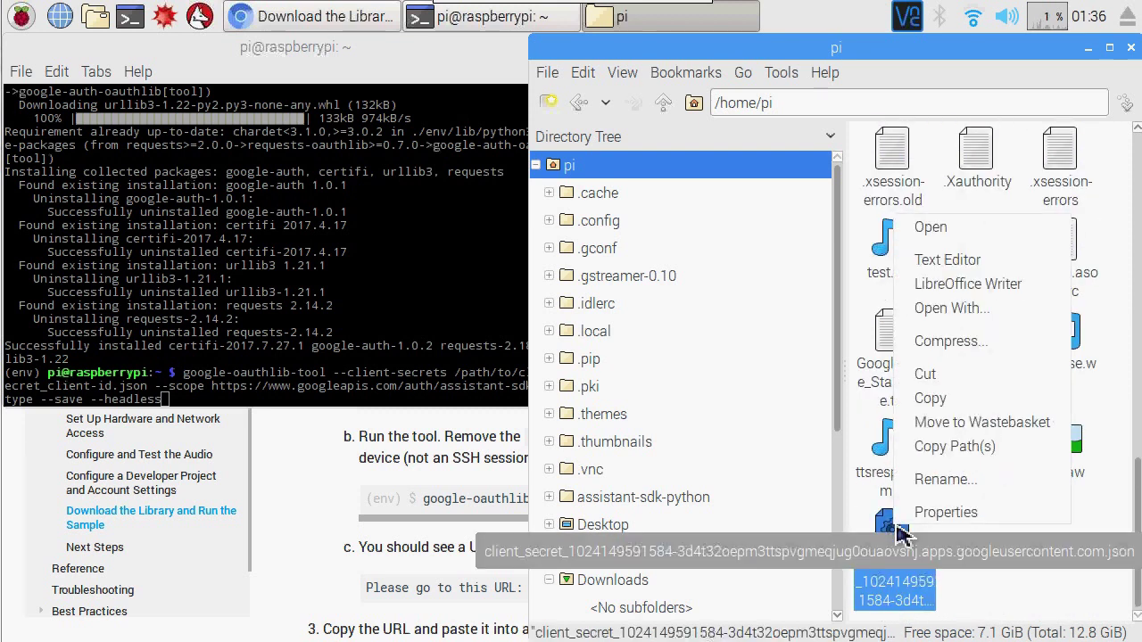
click(955, 446)
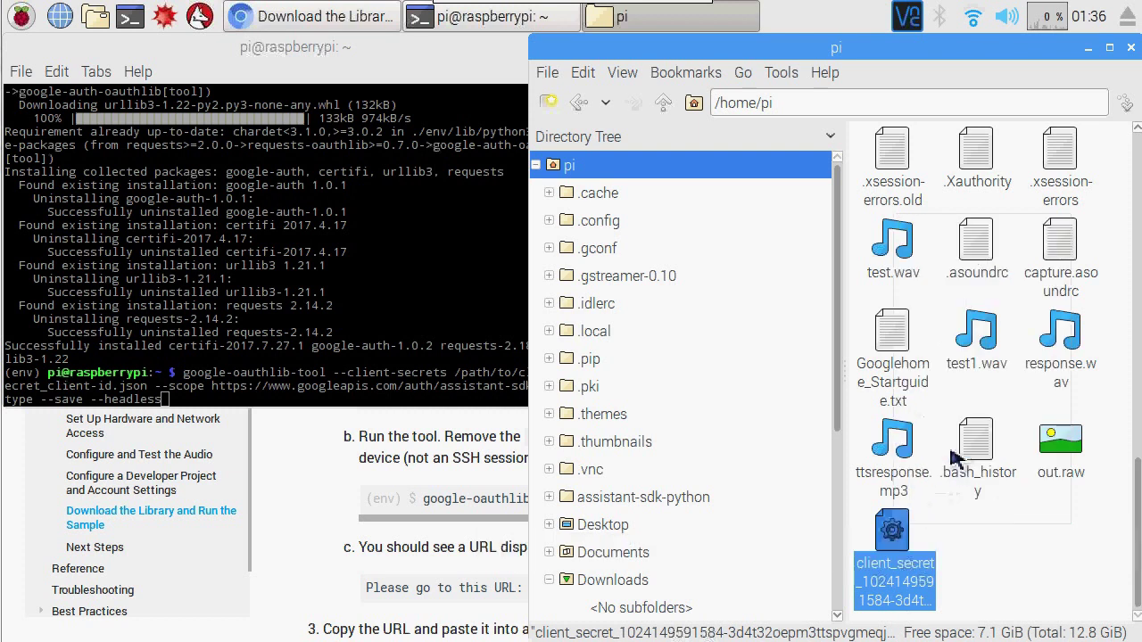
- Replace the placeholder /path/to/client_secret_client-id.json in the pasted terminal command with the copied path of the client secret file
click(387, 398)
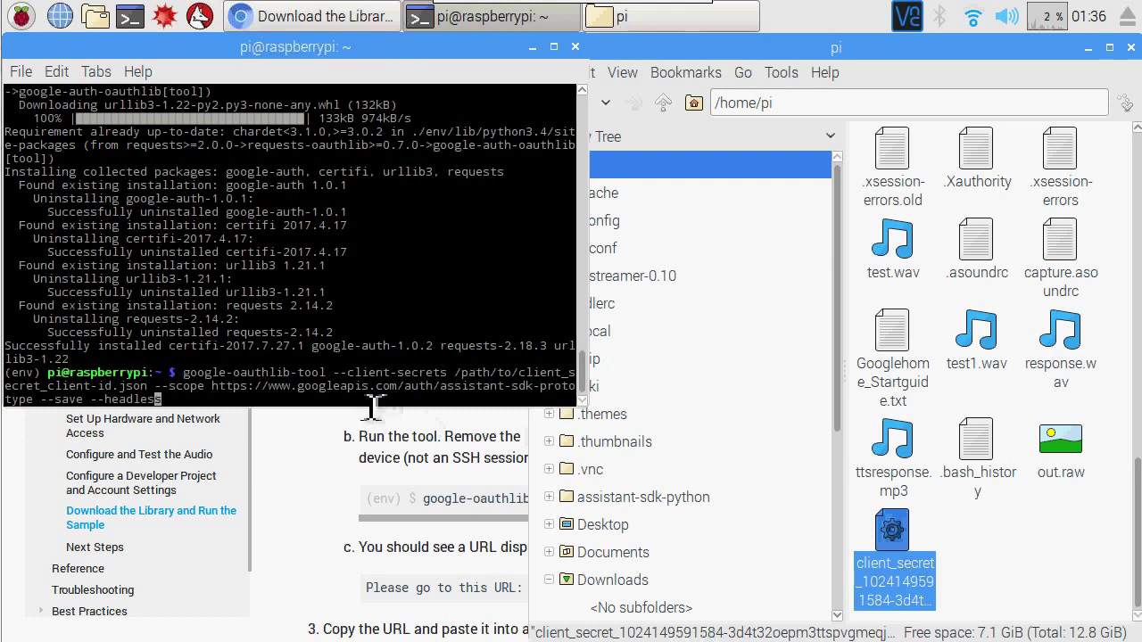
key(Left)
key(Left)
key(Left)
key(Left)
key(Left)
key(Left)
key(Left)
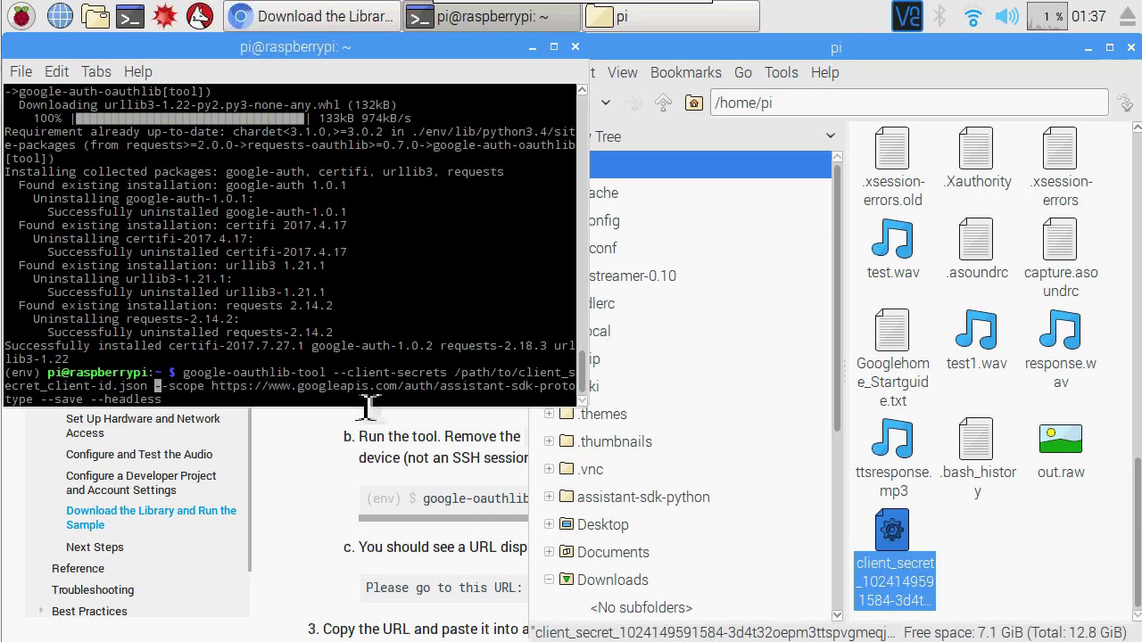
key(BackSpace)
key(BackSpace)
key(BackSpace)
key(BackSpace)
key(BackSpace)
key(BackSpace)
key(BackSpace)
key(BackSpace)
key(BackSpace)
key(BackSpace)
key(BackSpace)
key(BackSpace)
key(BackSpace)
key(BackSpace)
key(BackSpace)
key(BackSpace)
key(BackSpace)
key(BackSpace)
key(BackSpace)
key(BackSpace)
key(BackSpace)
key(BackSpace)
key(BackSpace)
key(BackSpace)
key(BackSpace)
key(BackSpace)
key(BackSpace)
key(BackSpace)
key(BackSpace)
key(BackSpace)
key(BackSpace)
key(BackSpace)
key(BackSpace)
key(BackSpace)
key(BackSpace)
key(BackSpace)
key(BackSpace)
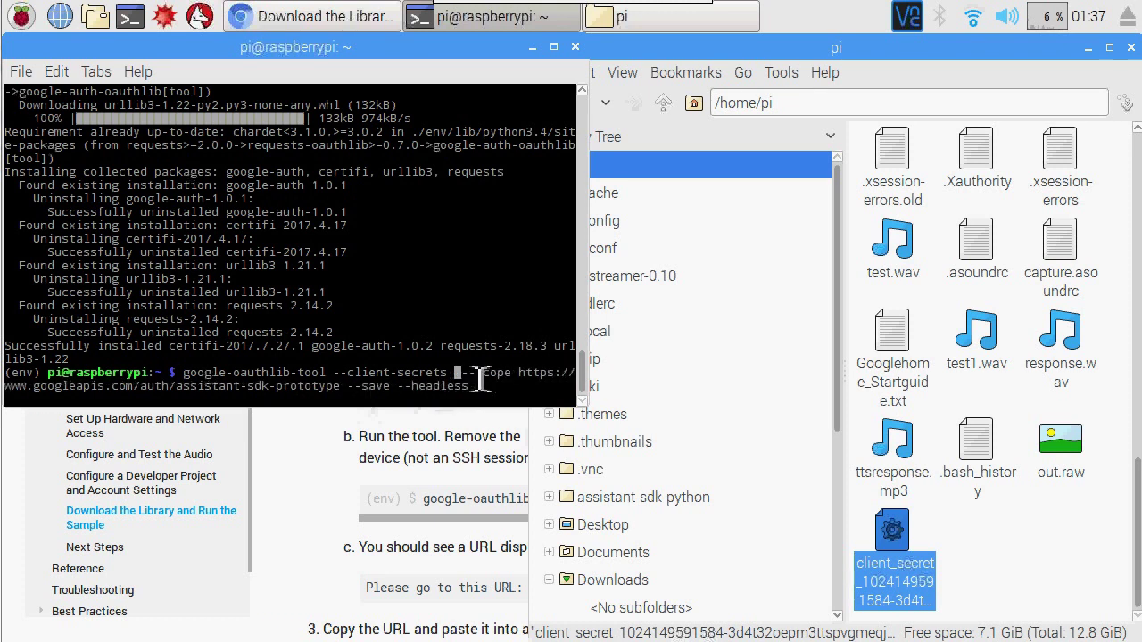
right_click(478, 357)
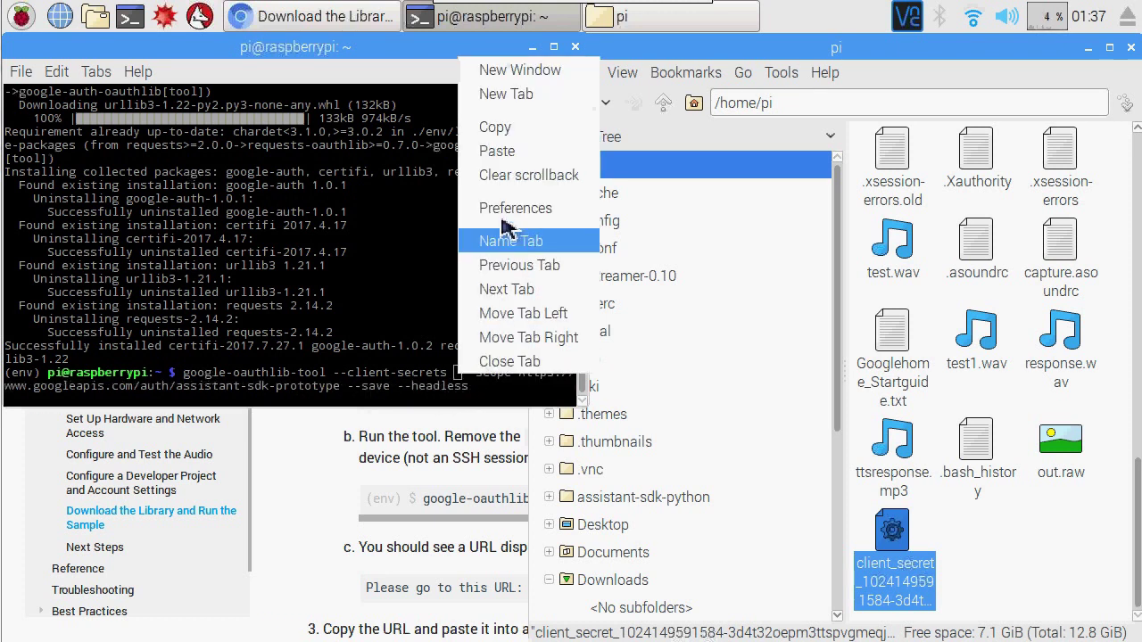
click(500, 154)
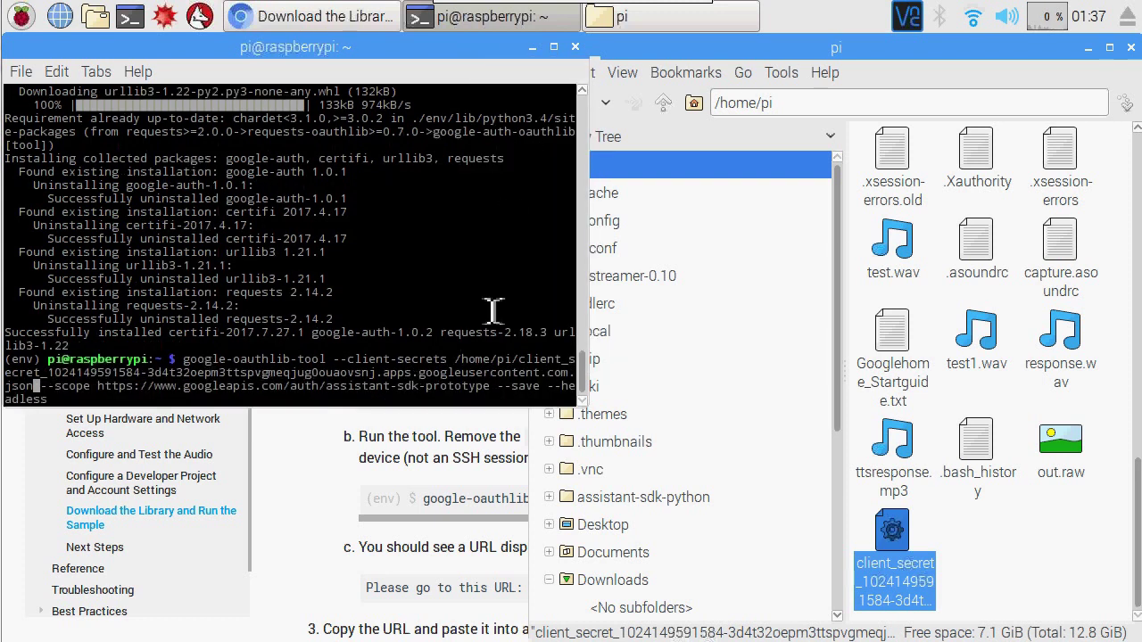
- Run the google-oauthlib-tool command, abort it, and run the same command again
key(Return)
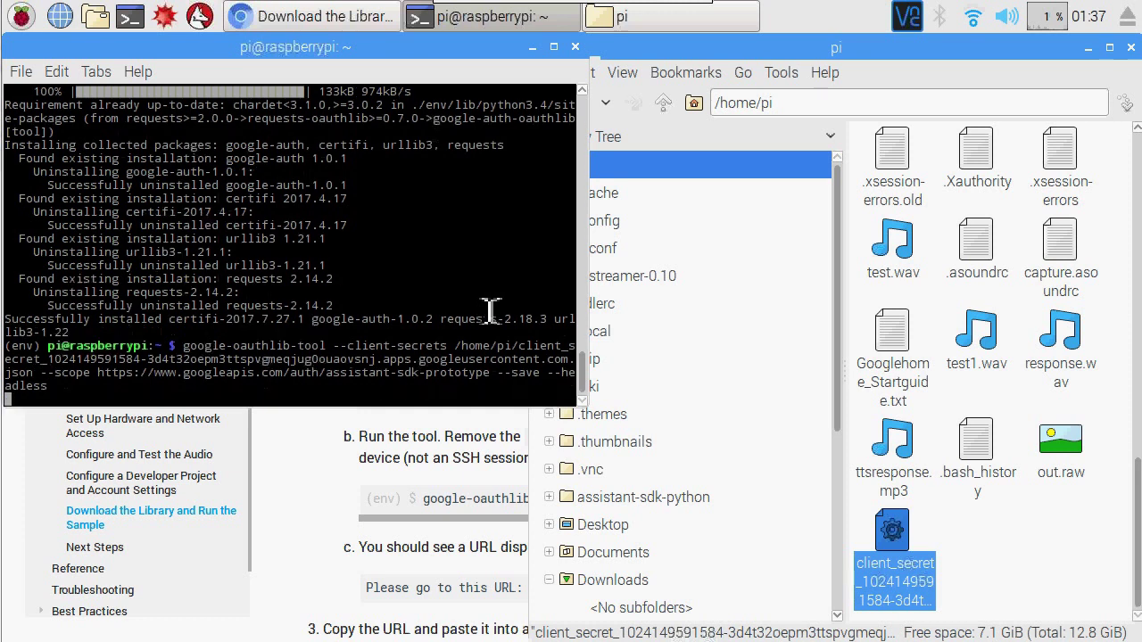
key(ctrl+c)
key(Up)
key(Return)
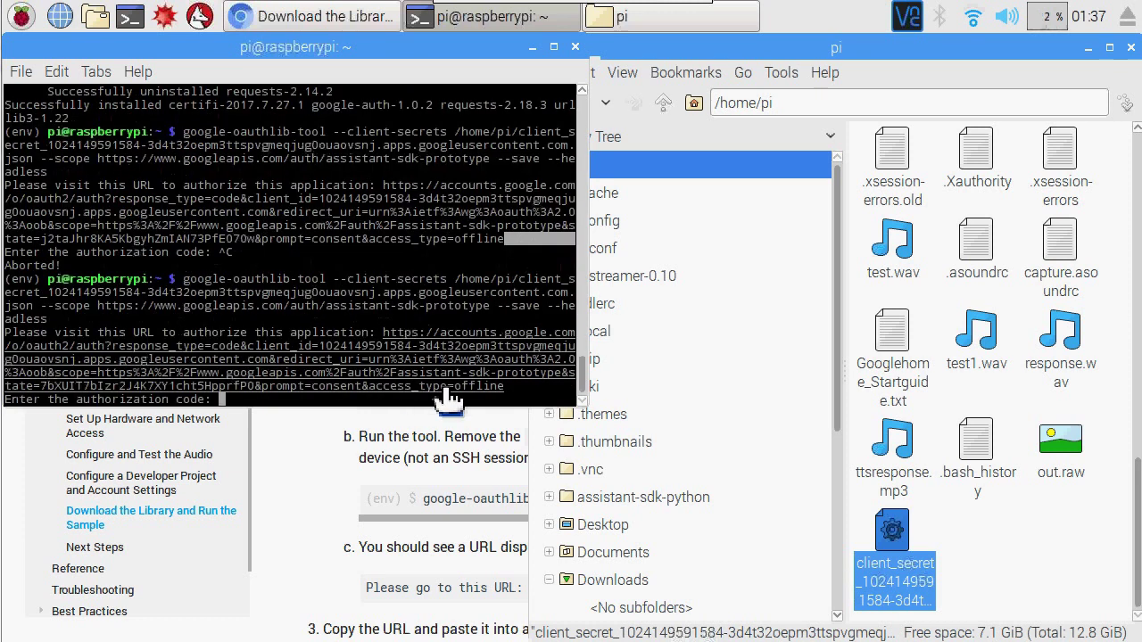
- Copy the authorization URL from the terminal output, switch to Chromium and load it in place of the My Account page
click(496, 389)
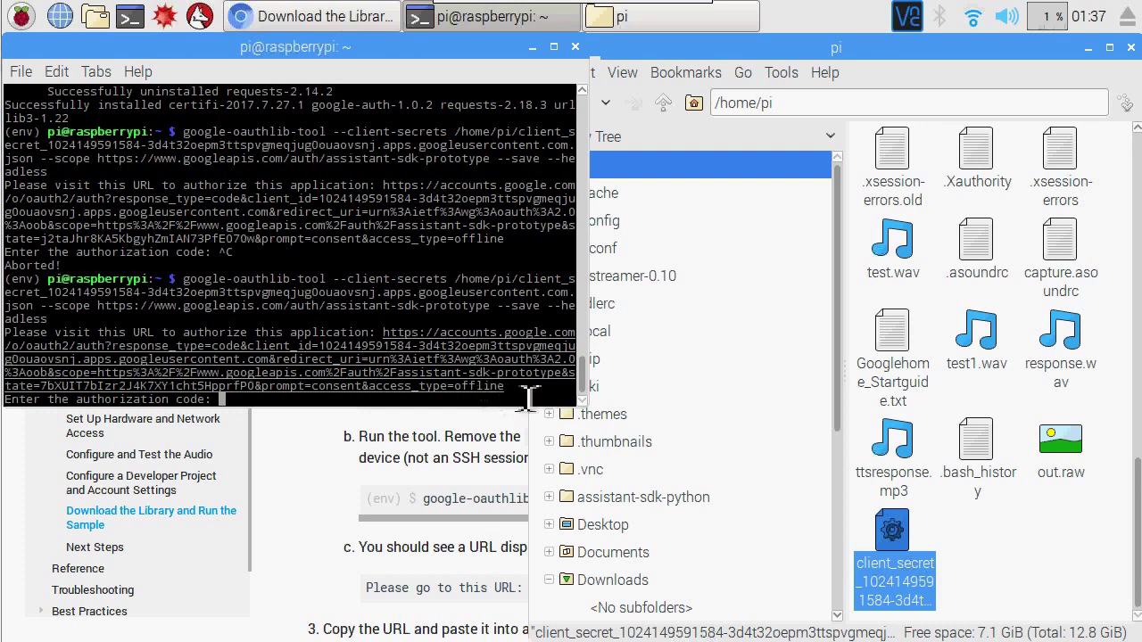
drag(504, 387, 393, 339)
right_click(393, 339)
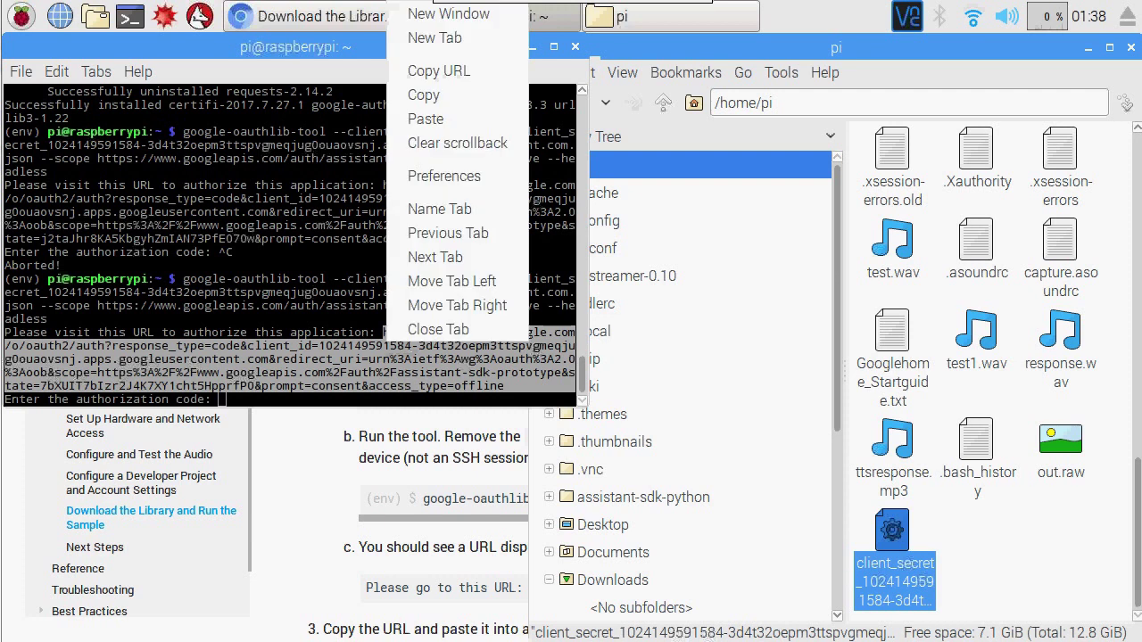
click(442, 78)
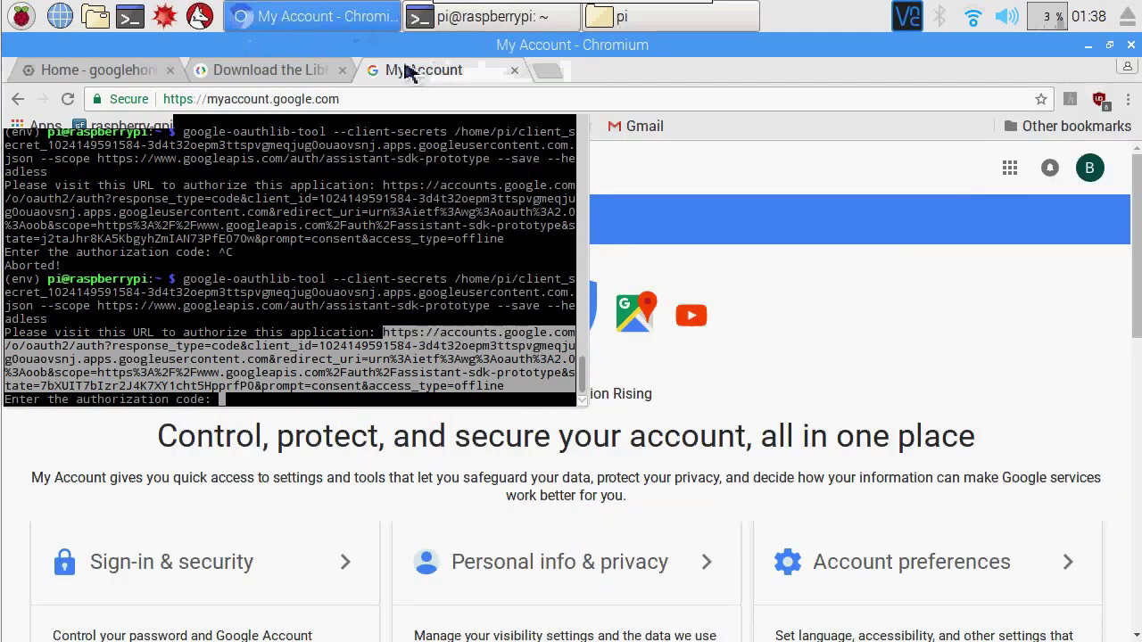
click(455, 98)
right_click(457, 104)
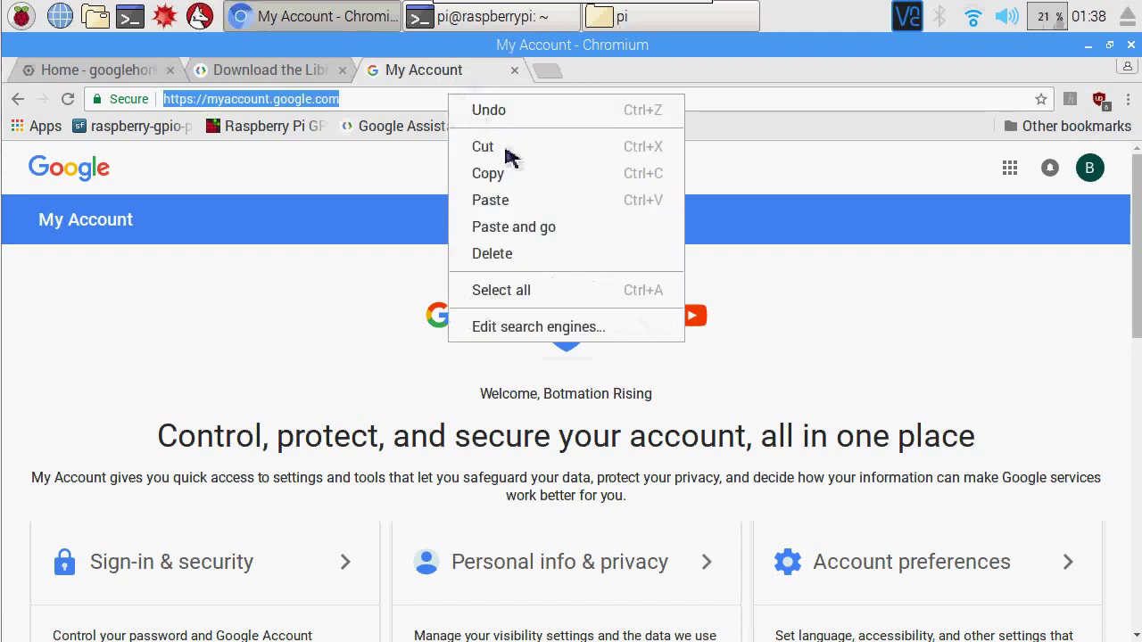
click(507, 229)
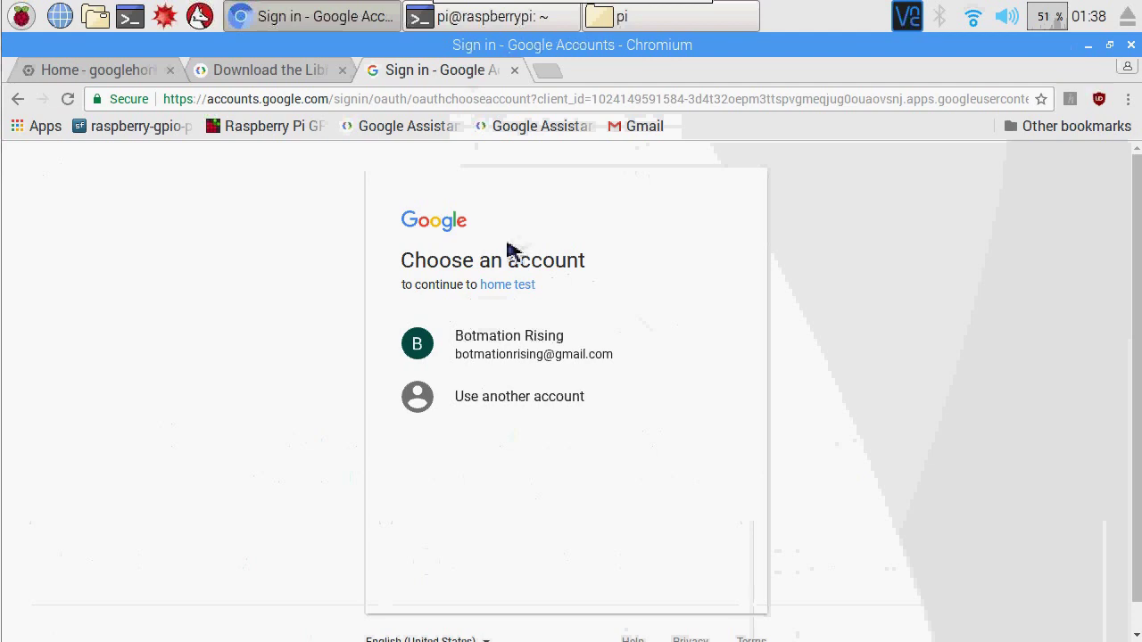
- Choose the signed-in Google account, allow home test to use the Google Assistant, and copy the authorization code
click(517, 350)
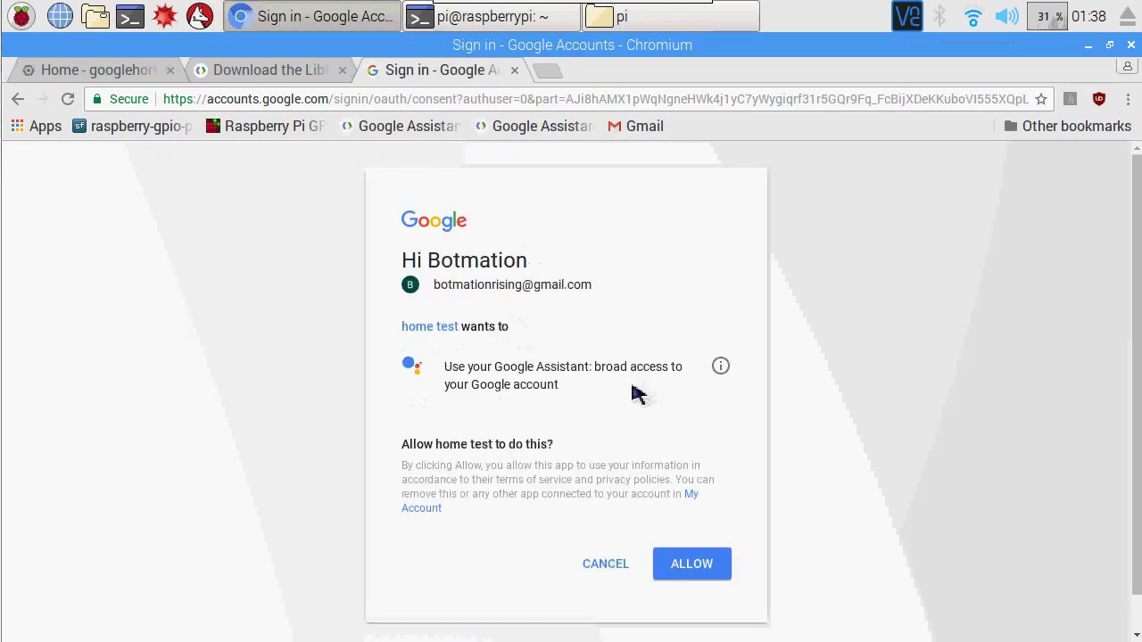
click(692, 567)
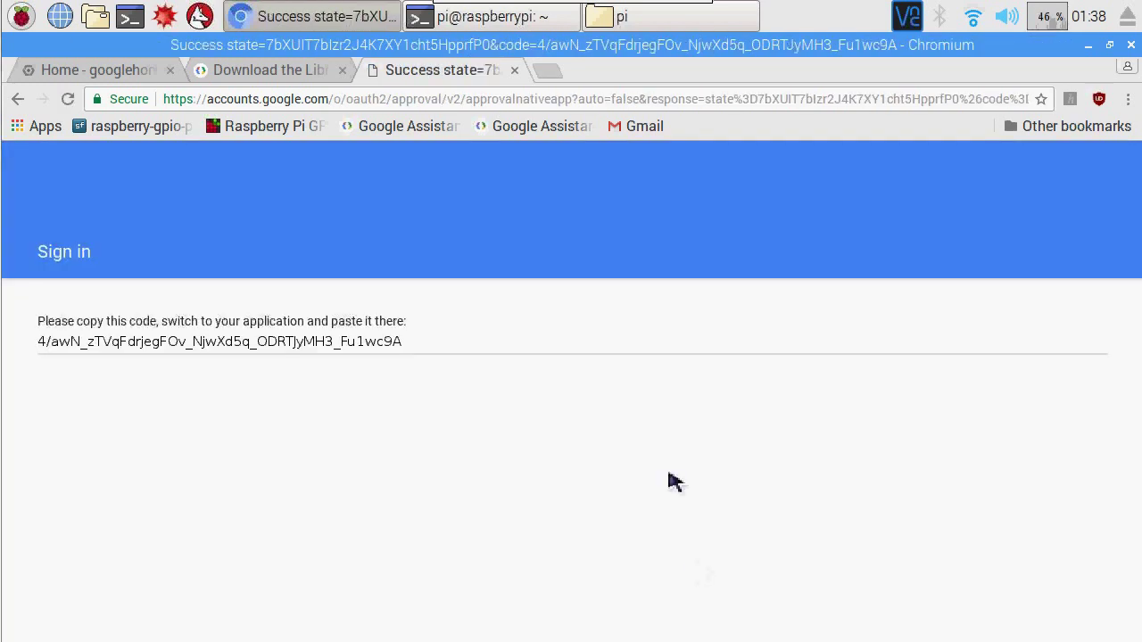
click(410, 343)
right_click(149, 346)
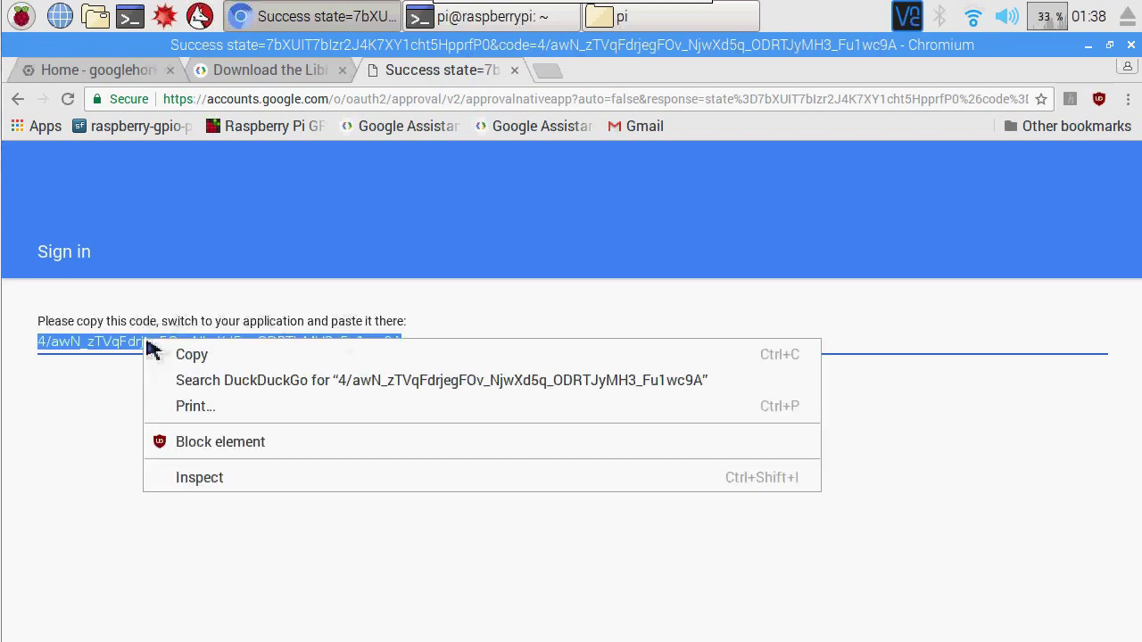
click(212, 357)
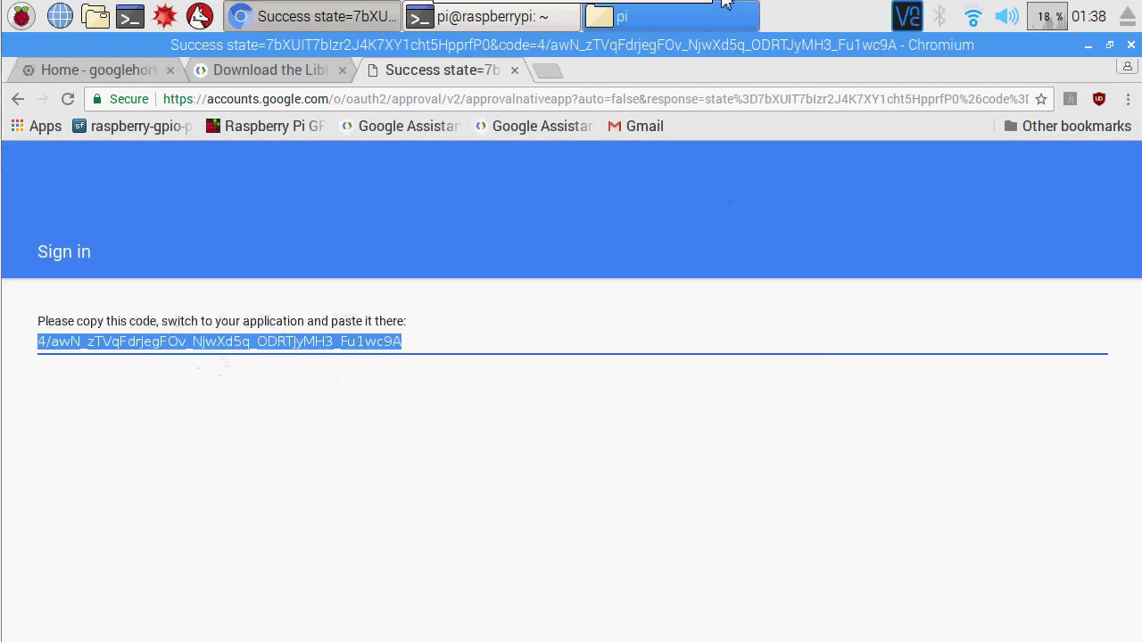
- Switch to the terminal and submit the copied authorization code at the google-oauthlib-tool prompt
click(440, 25)
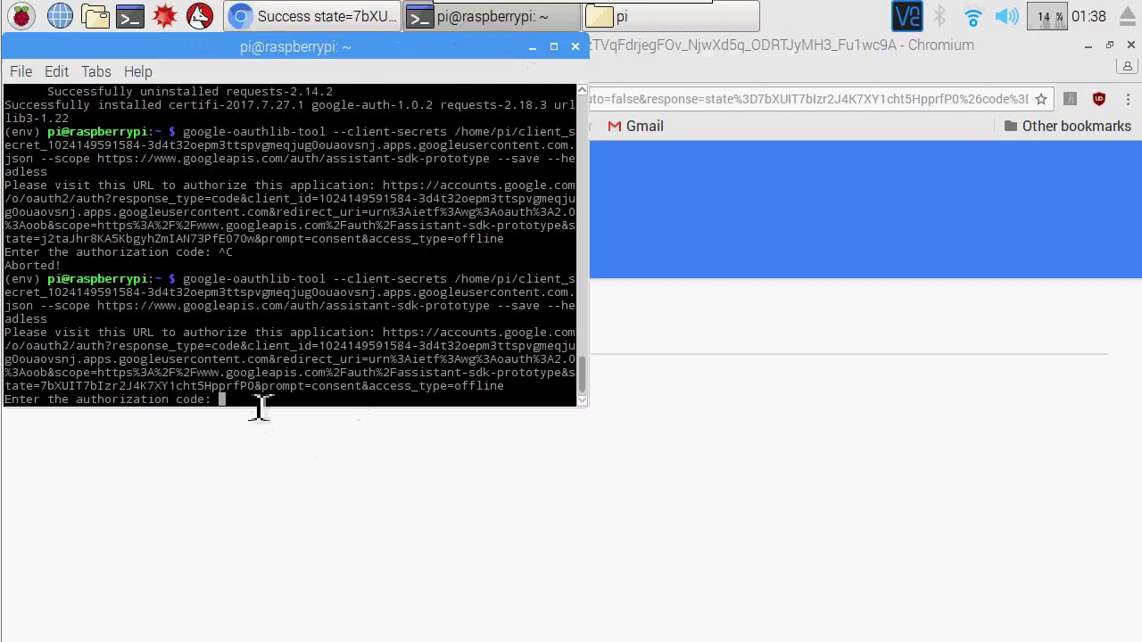
right_click(259, 406)
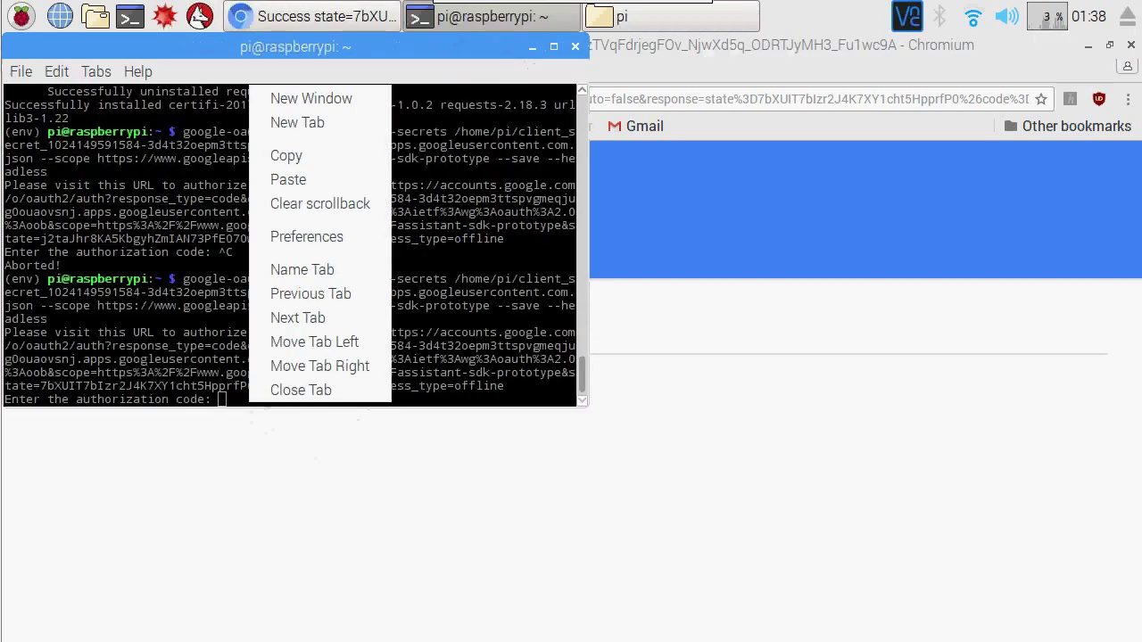
click(316, 184)
key(Return)
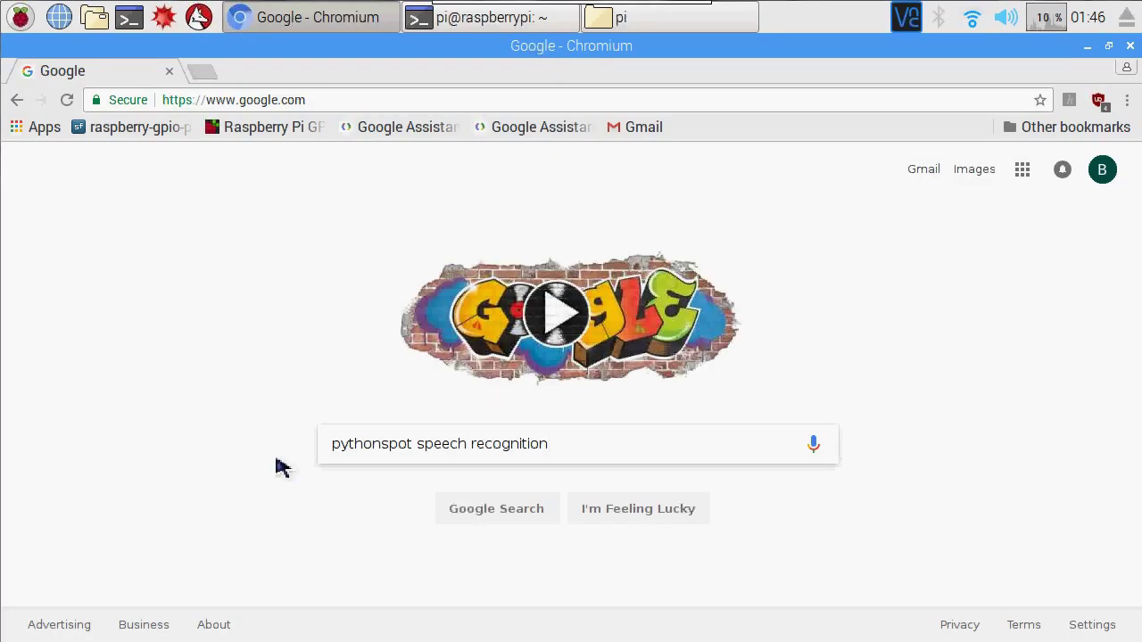
- Search Google for "pythonspot speech recognition" and open the Pythonspot result on Speech Recognition using Google Speech API
key(Return)
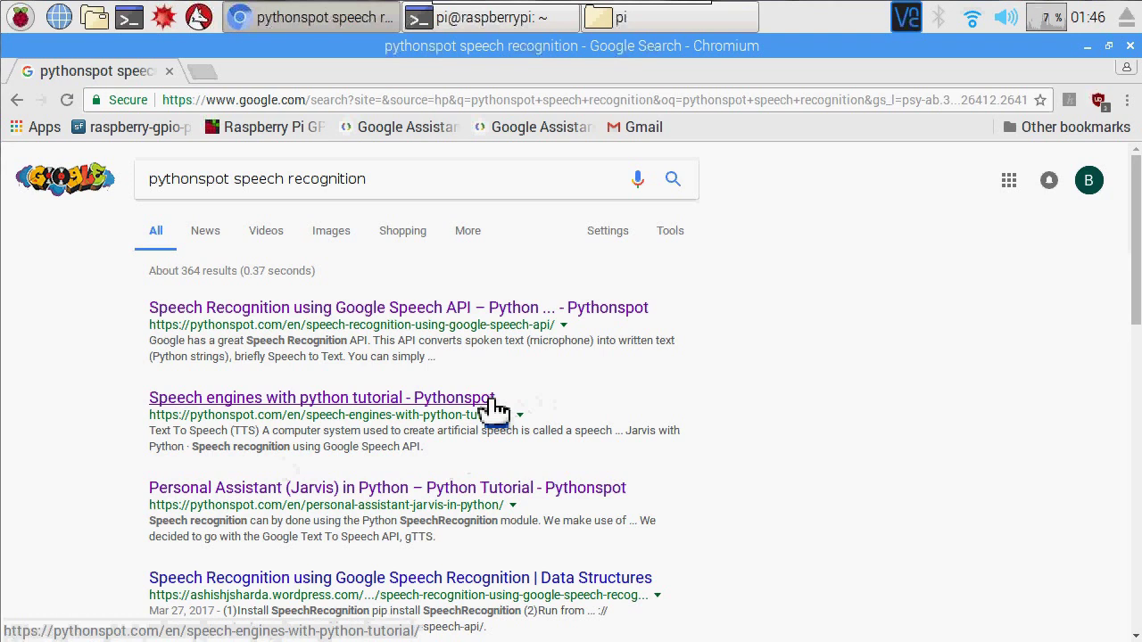
click(496, 409)
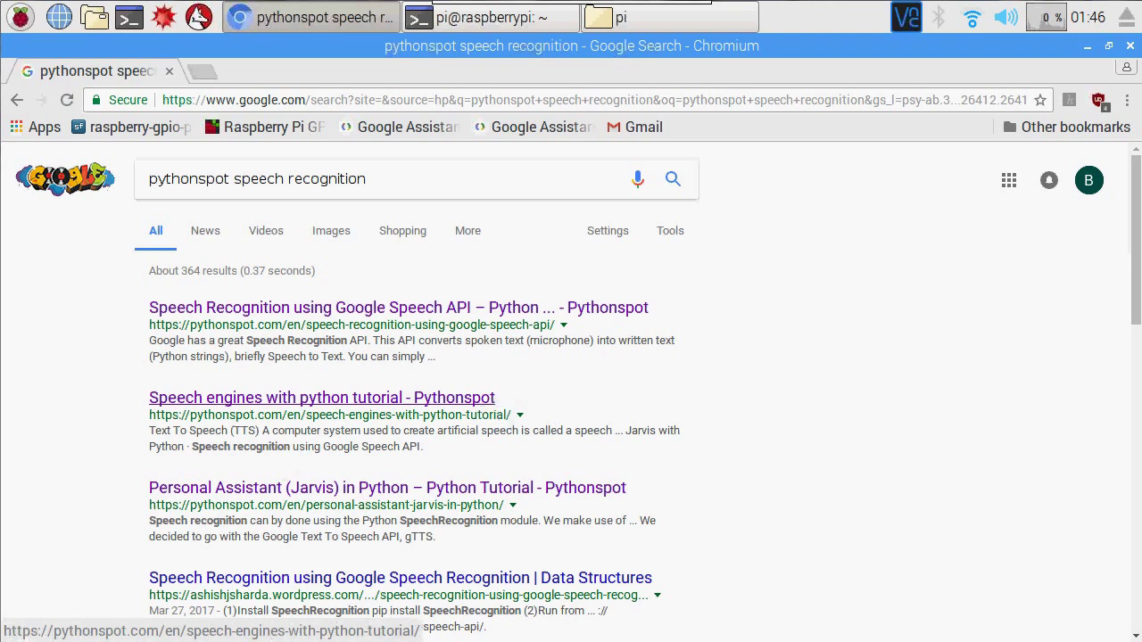
click(505, 311)
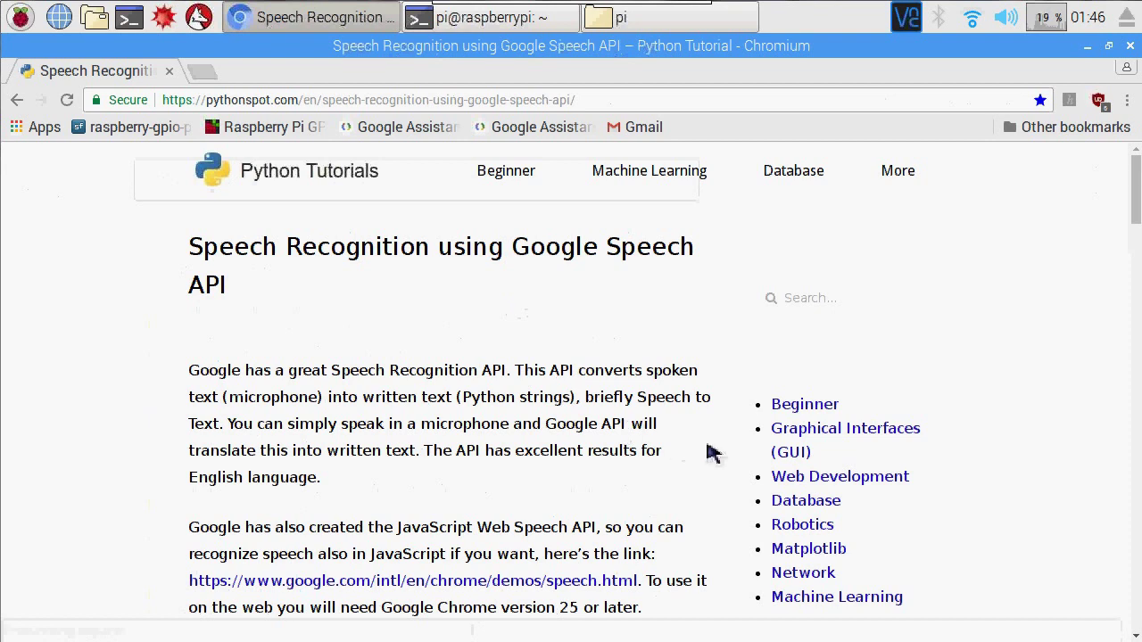
scroll(711, 453, down, 6)
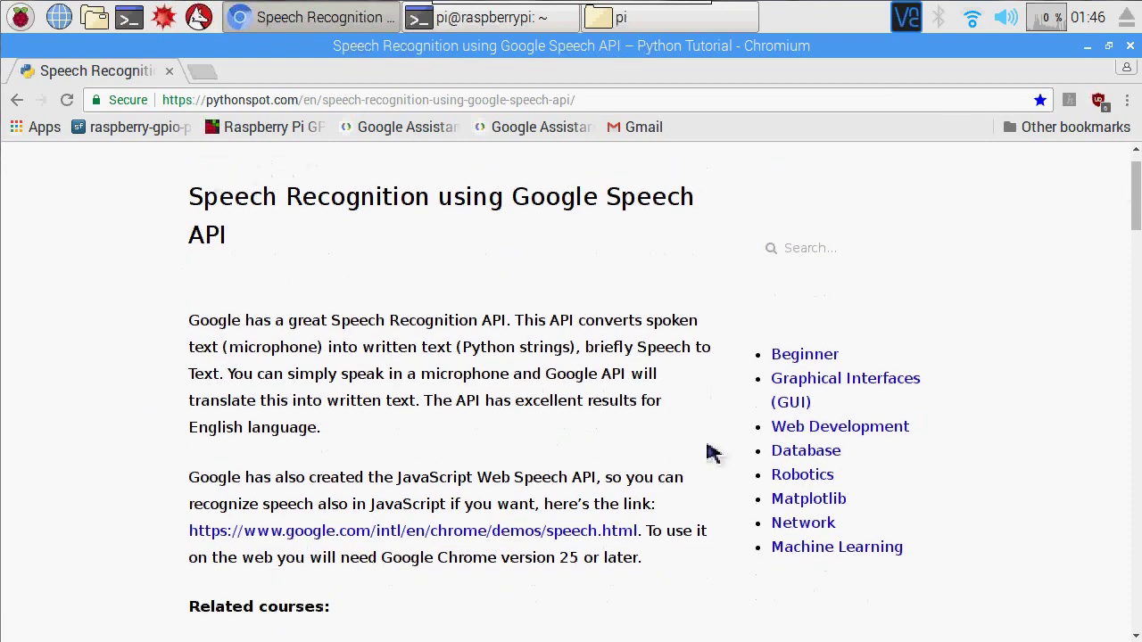
scroll(711, 453, down, 8)
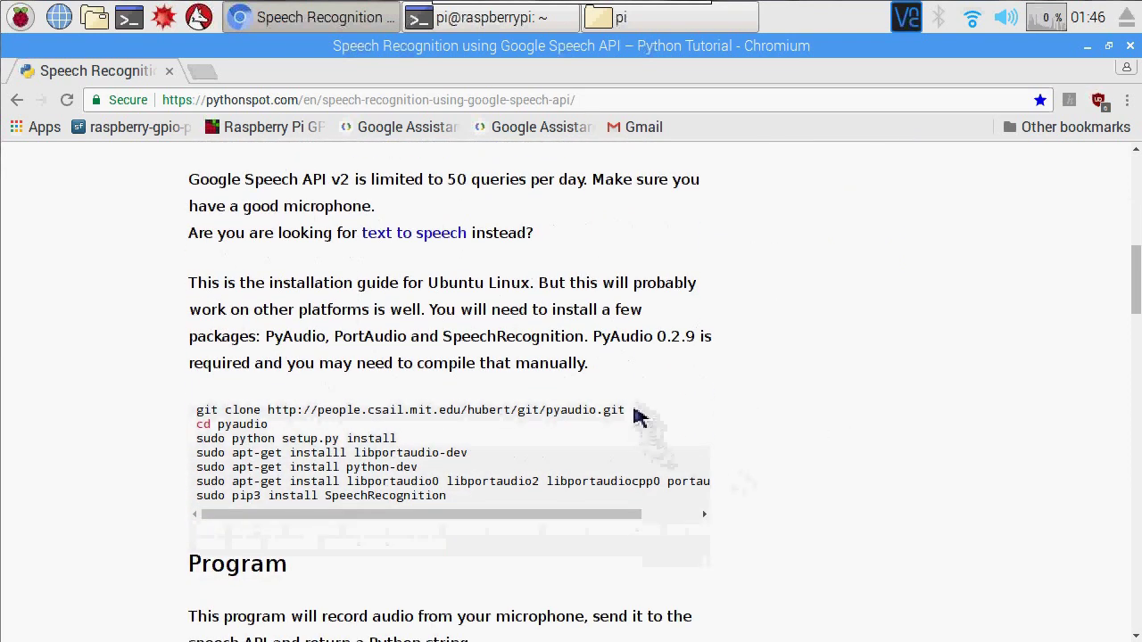
drag(628, 410, 196, 412)
click(472, 17)
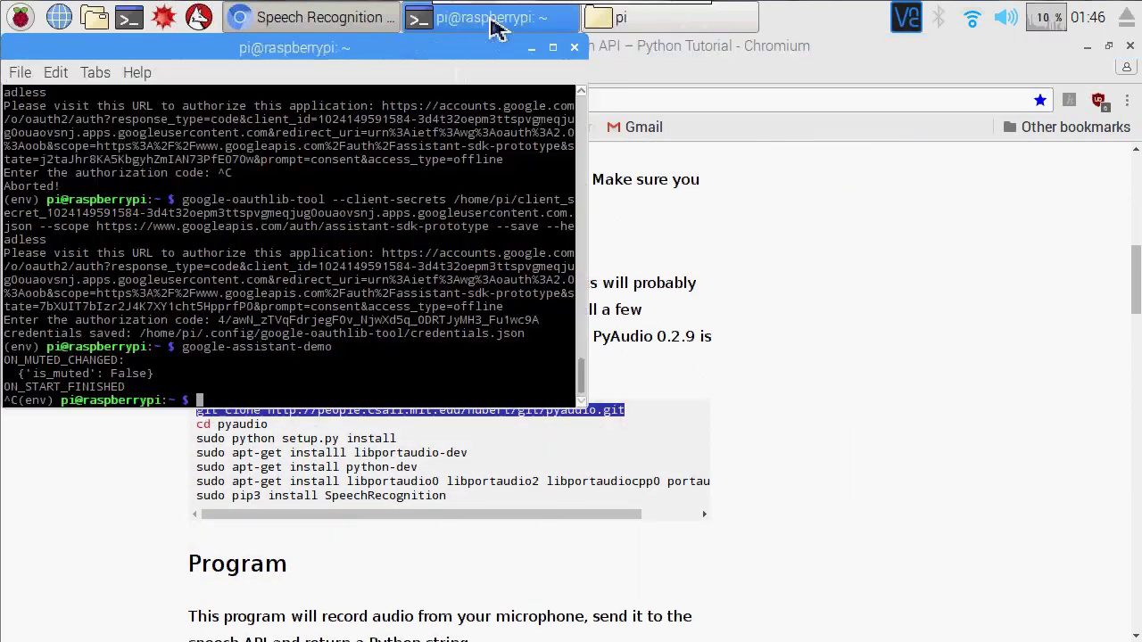
right_click(441, 378)
click(473, 134)
key(Return)
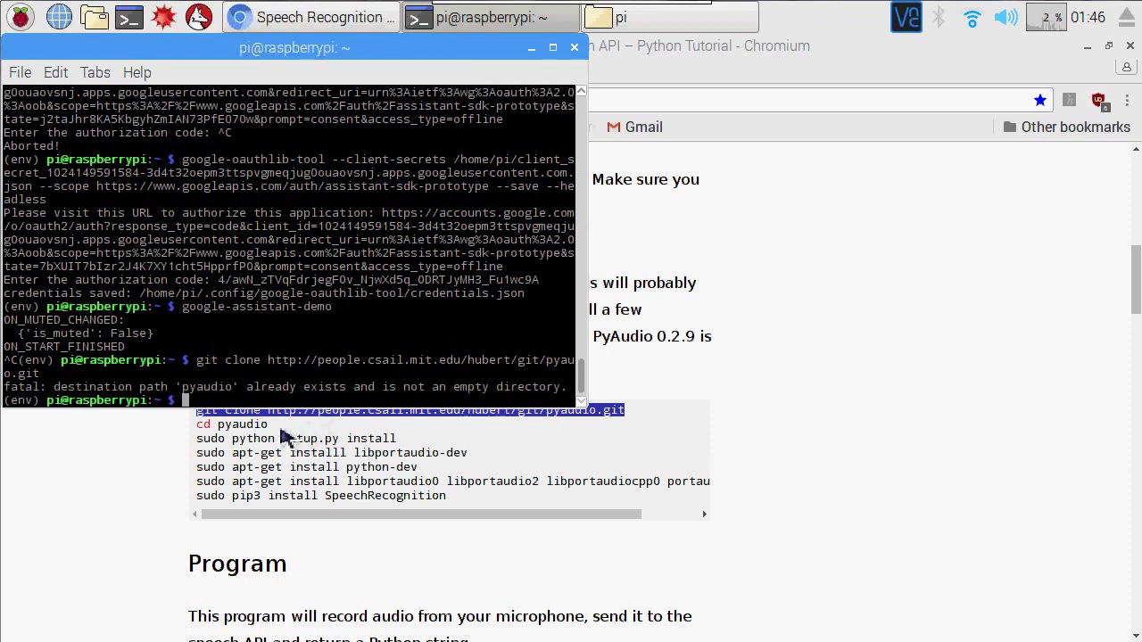
- Take the tutorial's cd pyaudio command and run it in the terminal to enter the pyaudio folder
drag(269, 426, 198, 425)
click(473, 17)
right_click(298, 369)
click(327, 126)
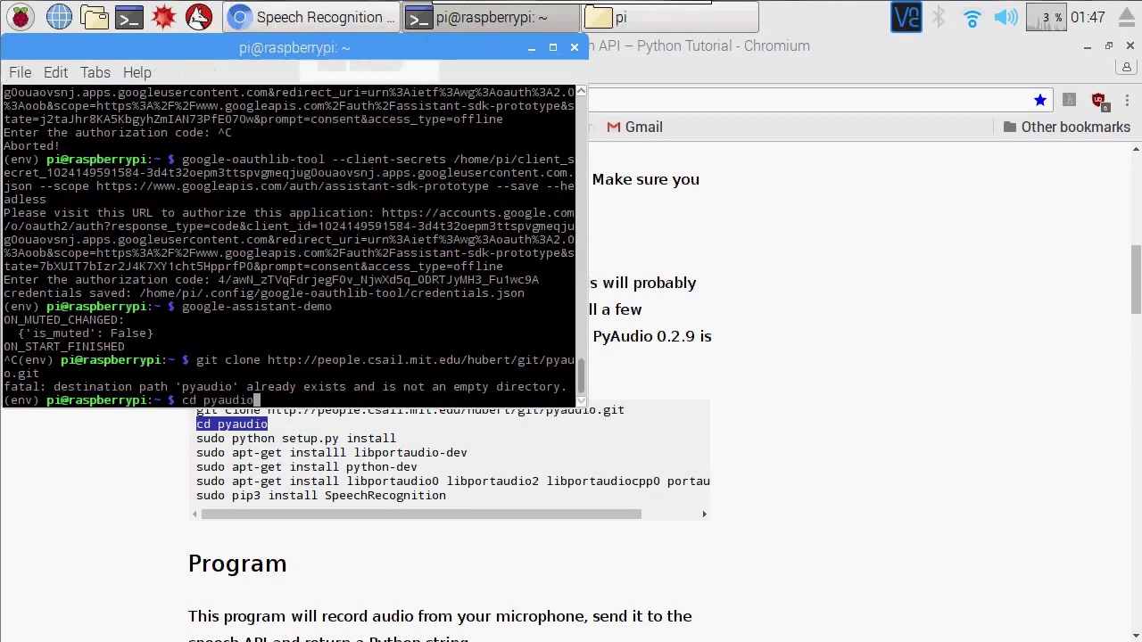
key(Return)
- Copy the tutorial's sudo python setup.py install command and run it in the pyaudio folder
drag(400, 439, 198, 439)
right_click(211, 439)
click(229, 453)
click(473, 17)
right_click(338, 393)
click(375, 170)
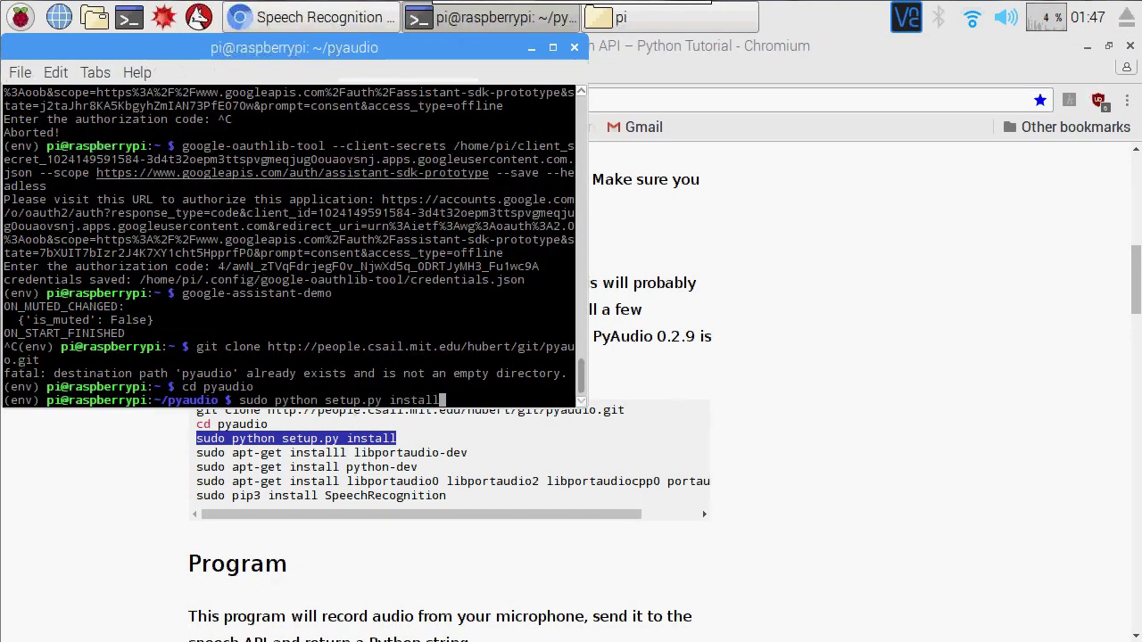
key(Return)
- Copy the tutorial's remaining apt-get and pip3 lines, from libportaudio-dev to SpeechRecognition, and run them in the terminal
click(466, 464)
drag(465, 500, 206, 466)
right_click(241, 450)
click(229, 466)
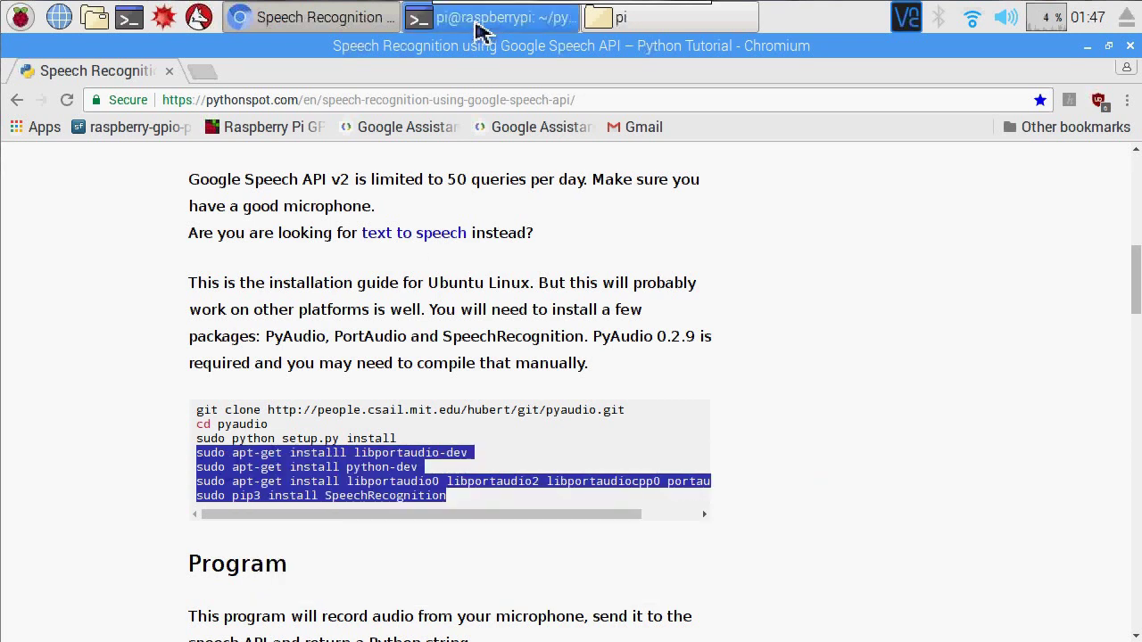
click(482, 17)
right_click(335, 398)
click(376, 175)
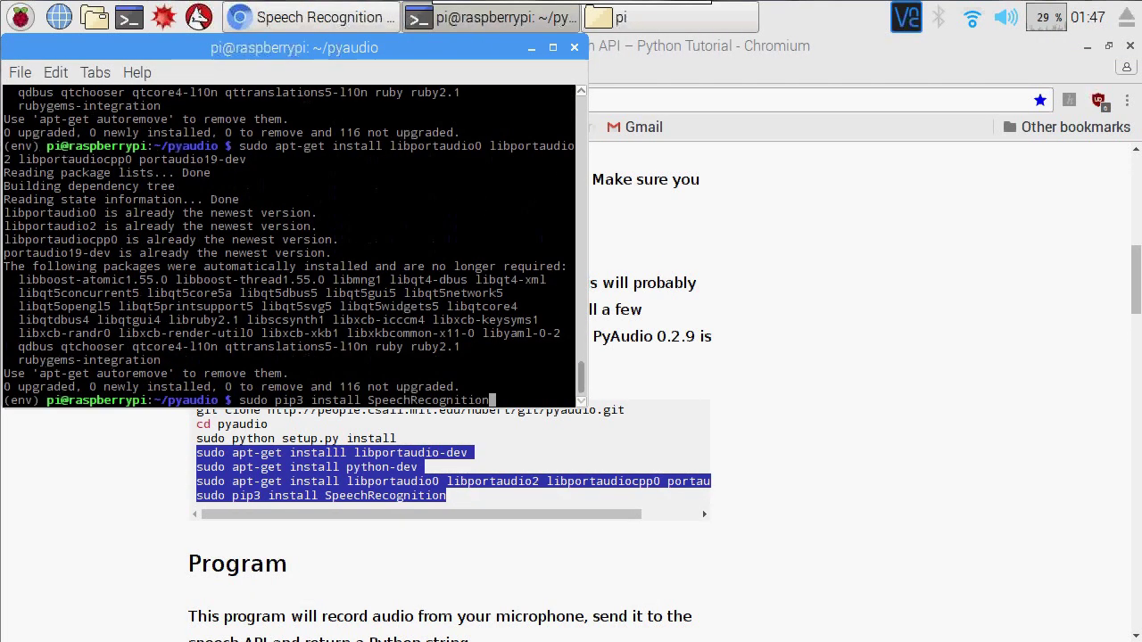
key(Return)
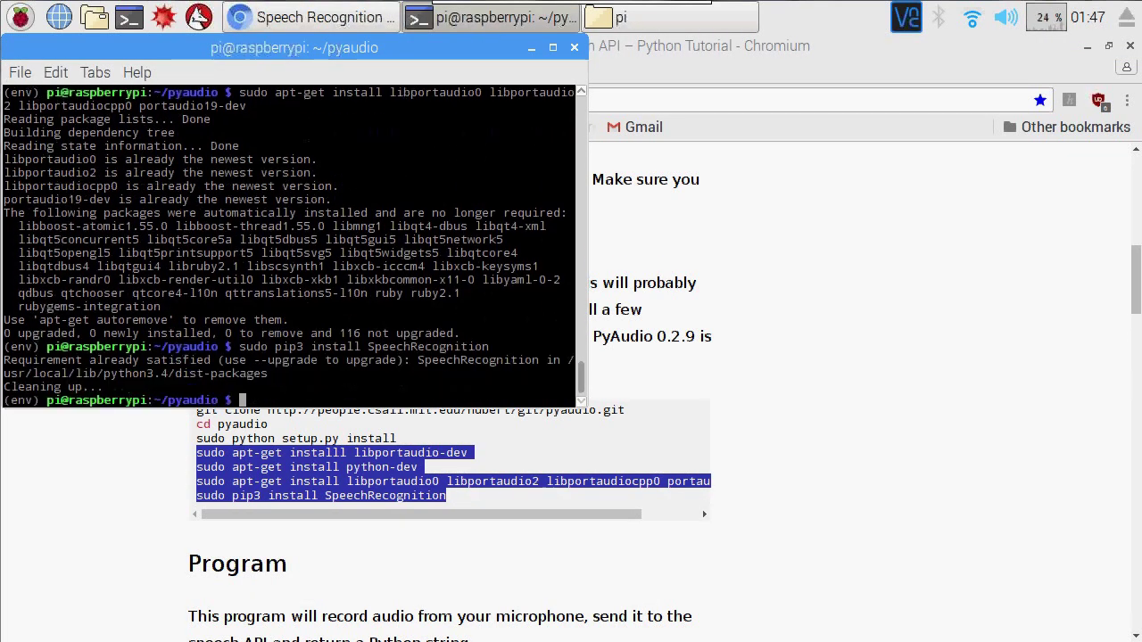
- Return to Chromium, search the web for "python gtts" and open the gTTS 1.2.1 page on the Python Package Index
click(172, 555)
scroll(170, 554, down, 10)
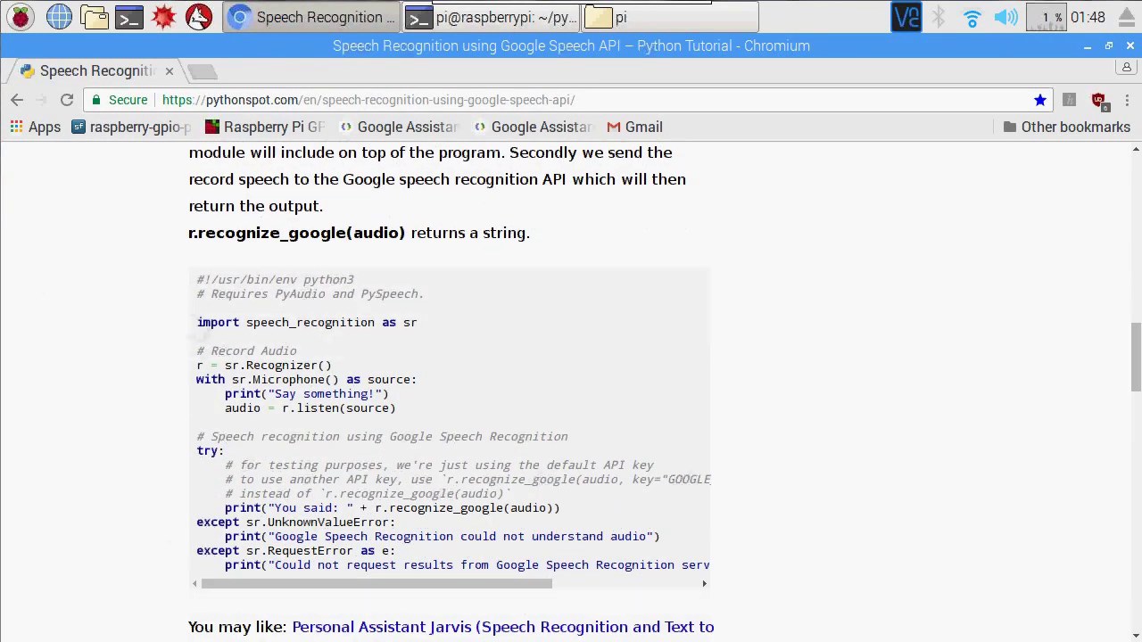
click(603, 102)
text(python gtts)
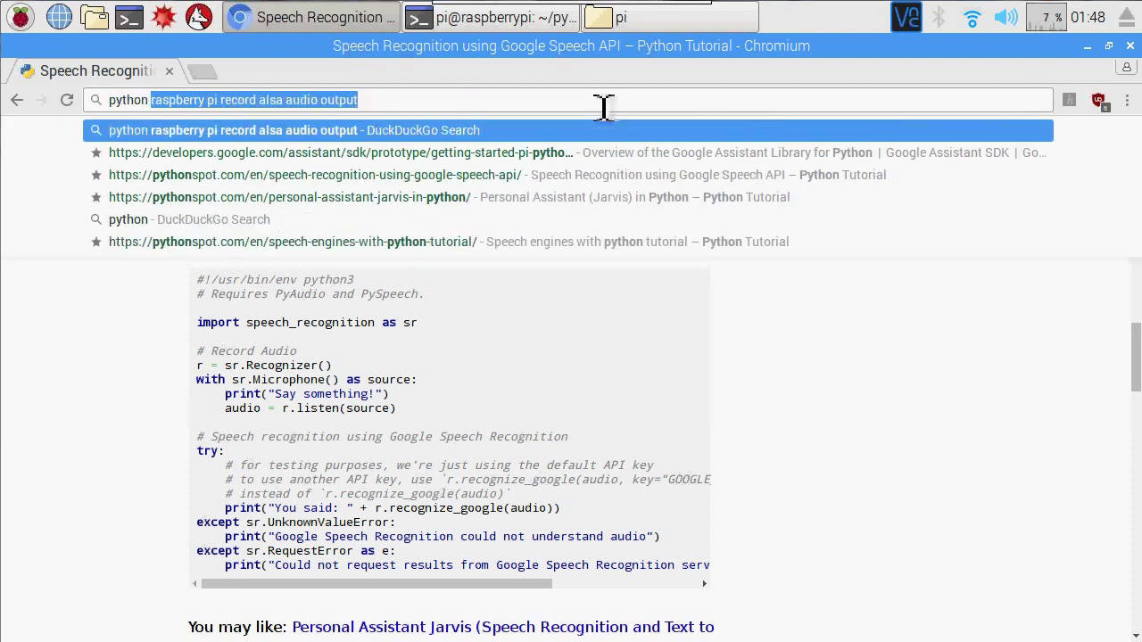
key(Return)
click(327, 307)
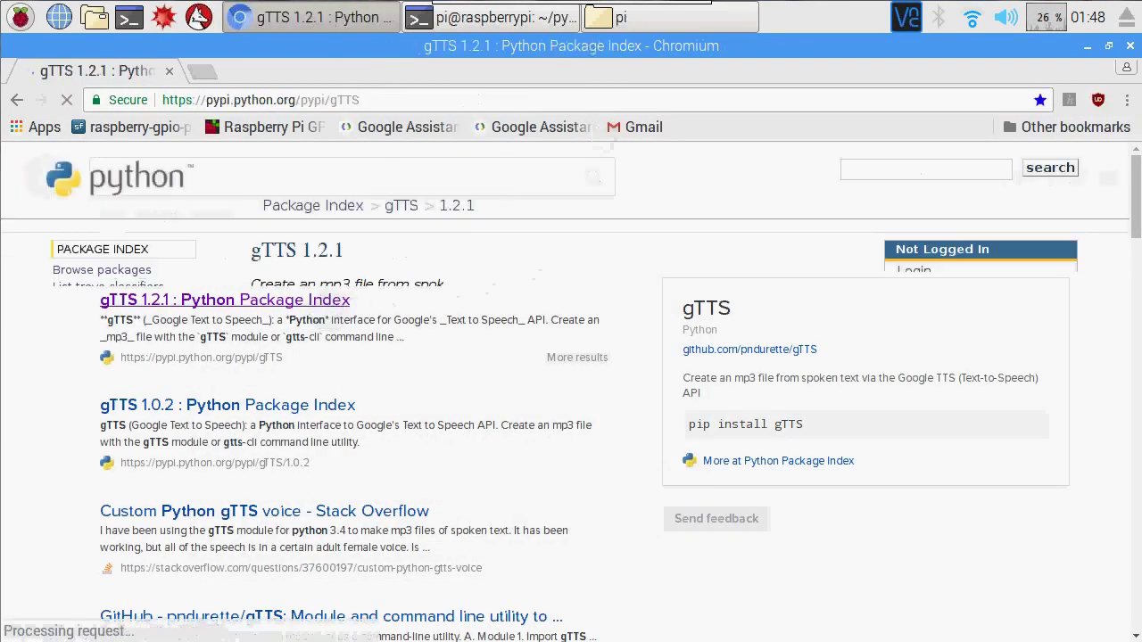
- Copy the pip install gTTS command from the package page and run it in the terminal
drag(363, 552, 279, 549)
right_click(278, 550)
click(339, 436)
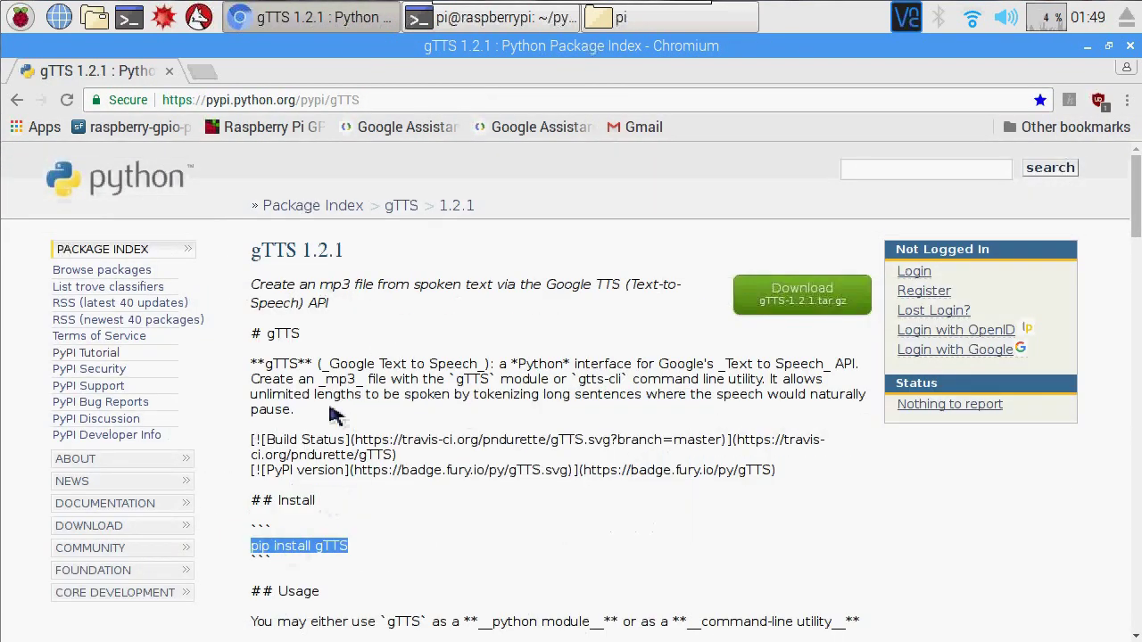
click(446, 20)
right_click(282, 402)
click(344, 177)
key(Return)
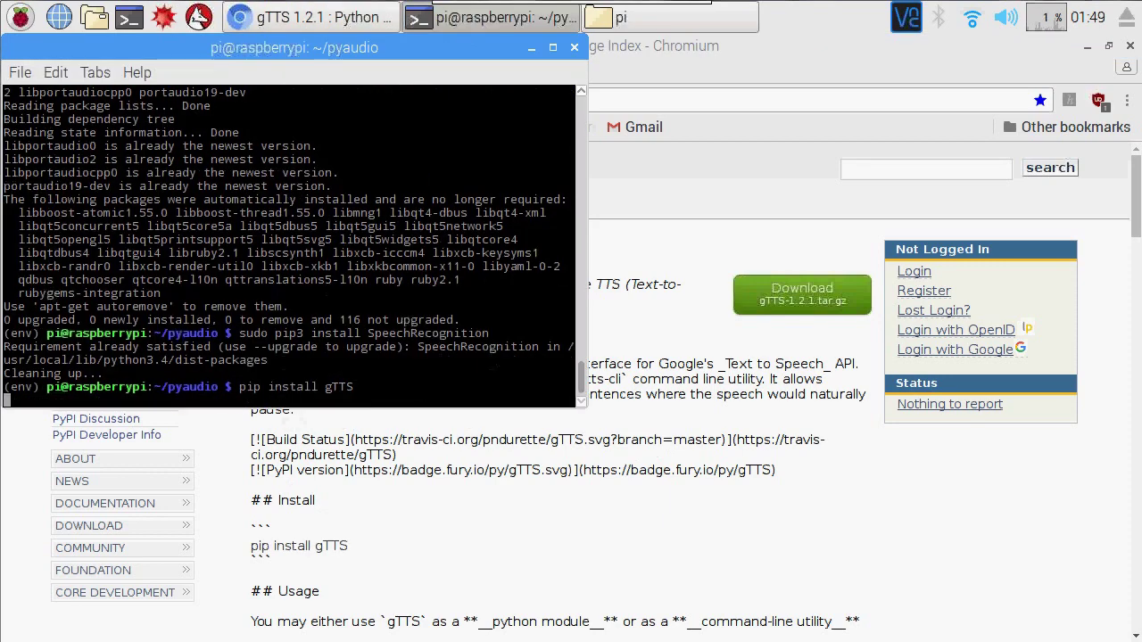
click(361, 470)
scroll(454, 522, down, 7)
scroll(455, 528, up, 4)
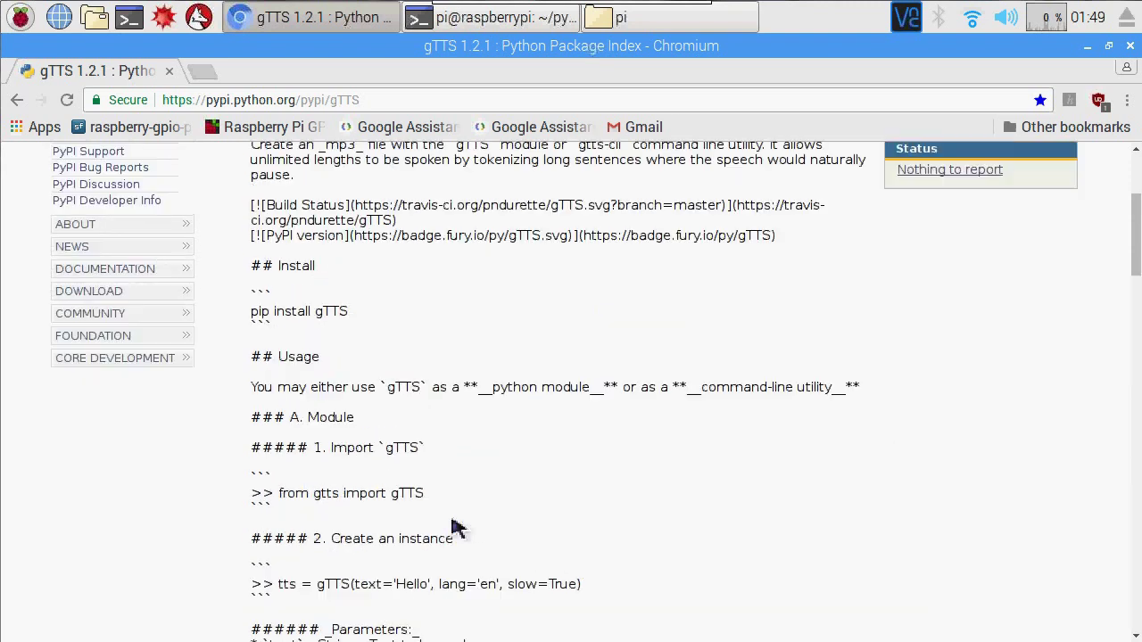
scroll(457, 528, up, 1)
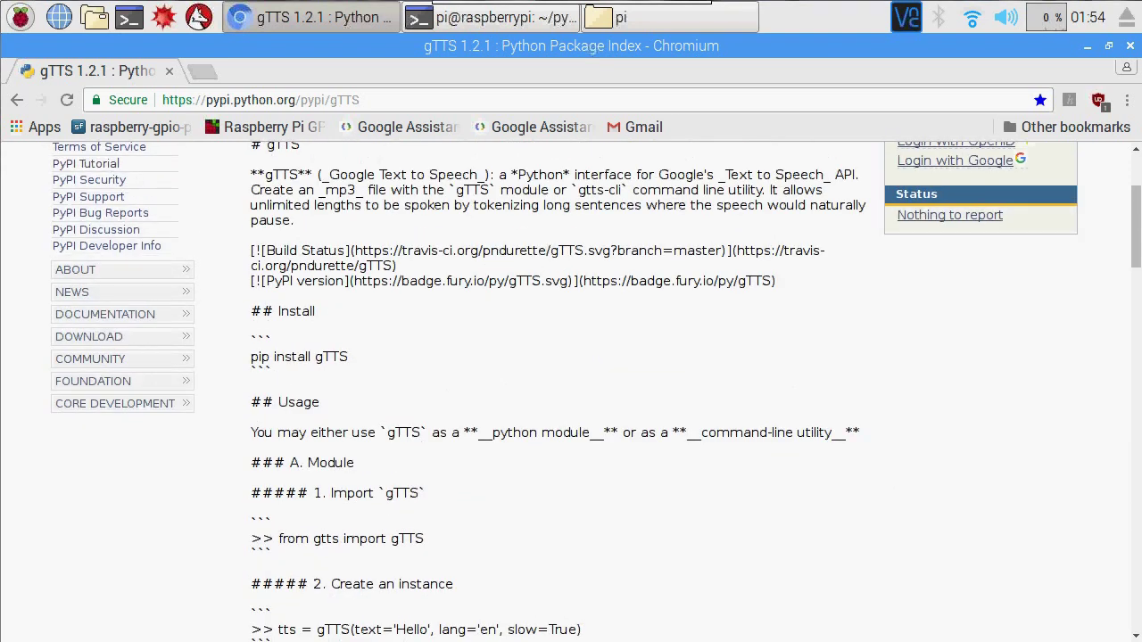
- Switch to the file manager, open FFmpeg-guide.txt from /home/pi and copy its commands from cd /usr/src through sudo make install
click(648, 29)
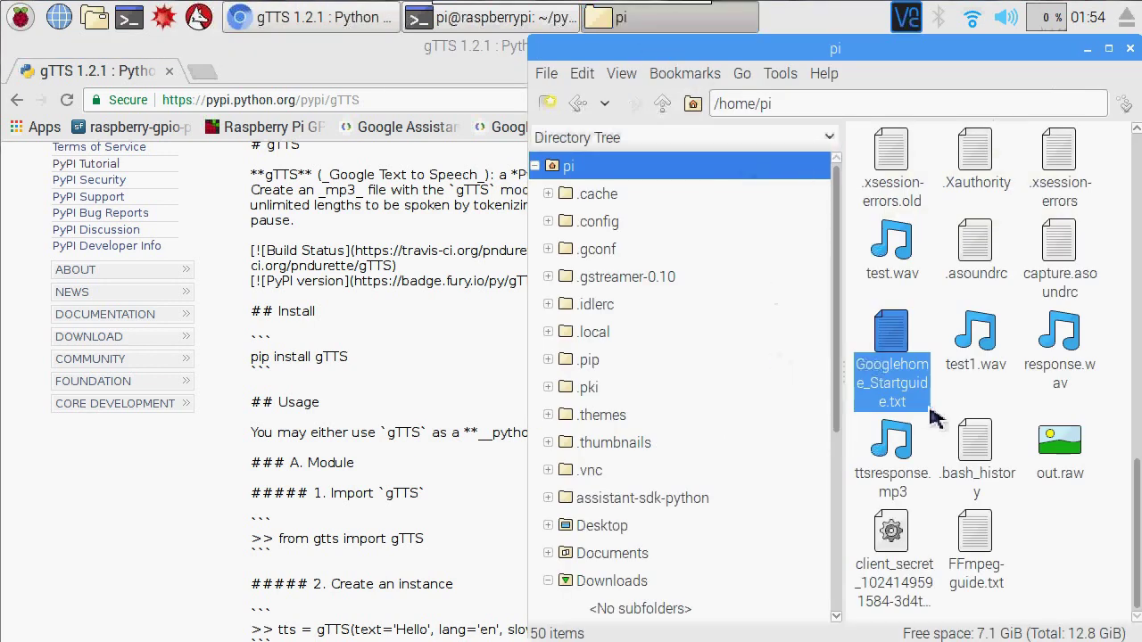
click(1032, 540)
click(993, 539)
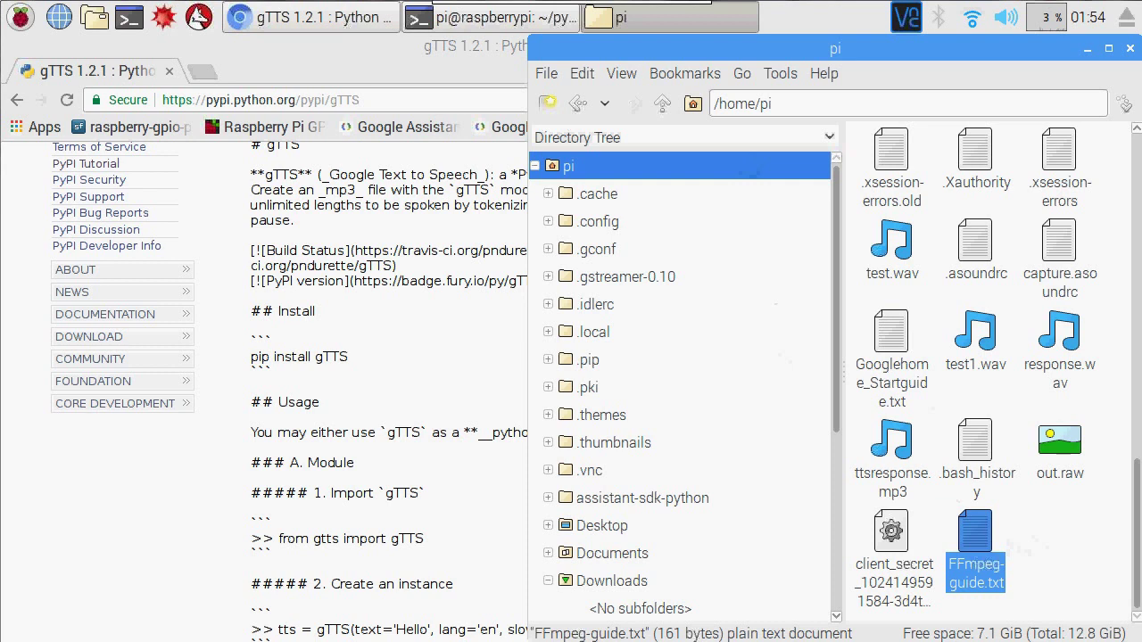
double_click(974, 528)
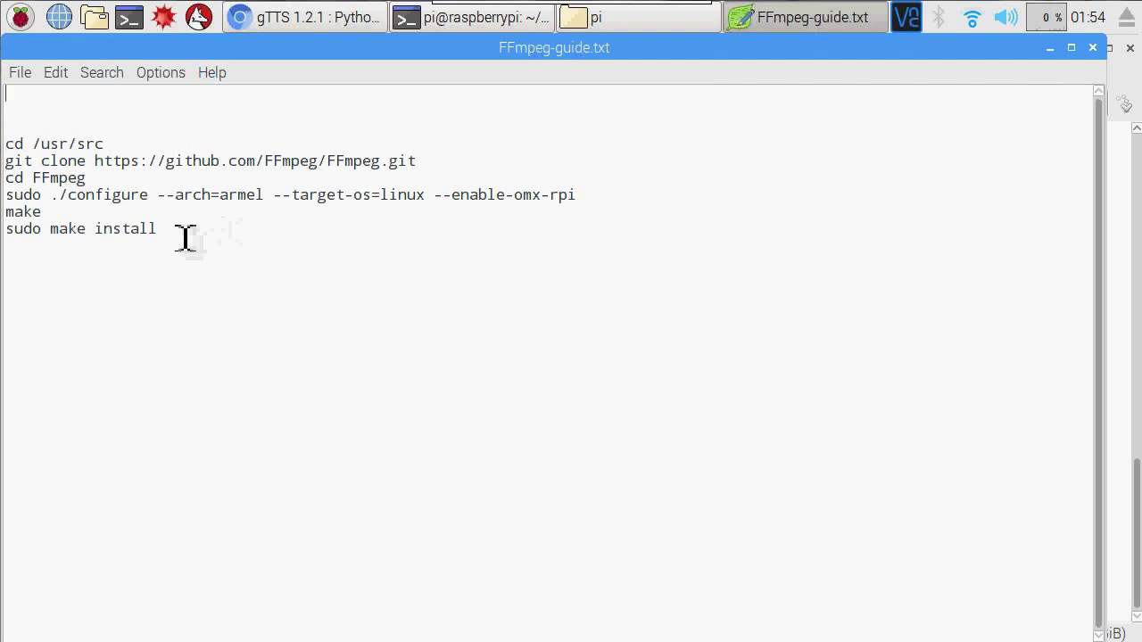
drag(185, 237, 17, 159)
key(ctrl+c)
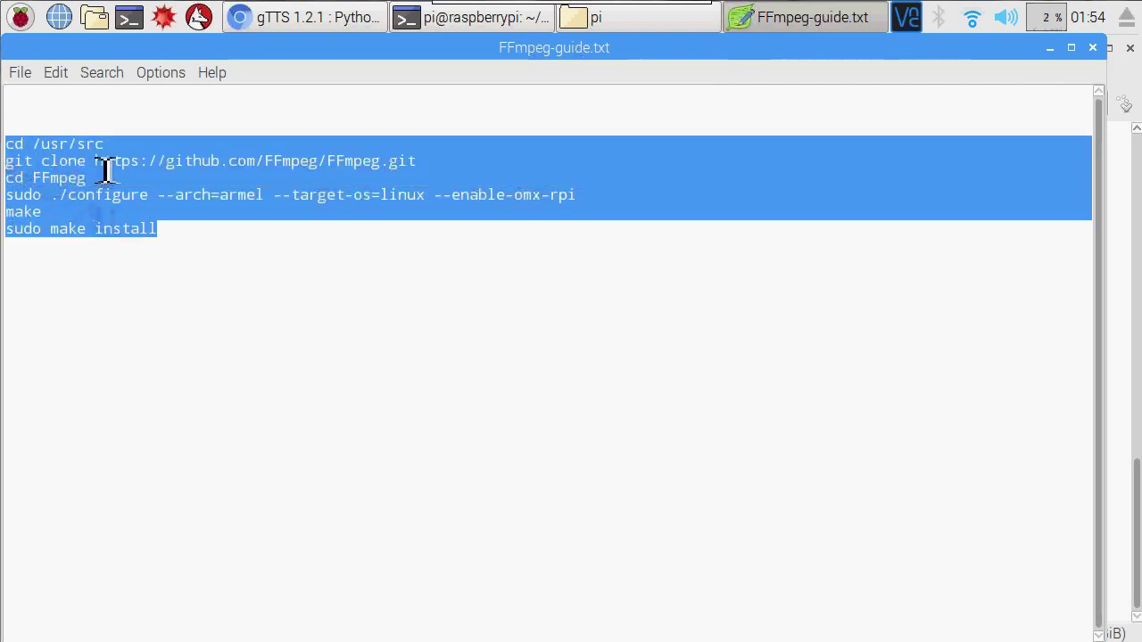
- Switch to the terminal, return to the home directory and run the copied FFmpeg commands from cd /usr/src onward
click(495, 21)
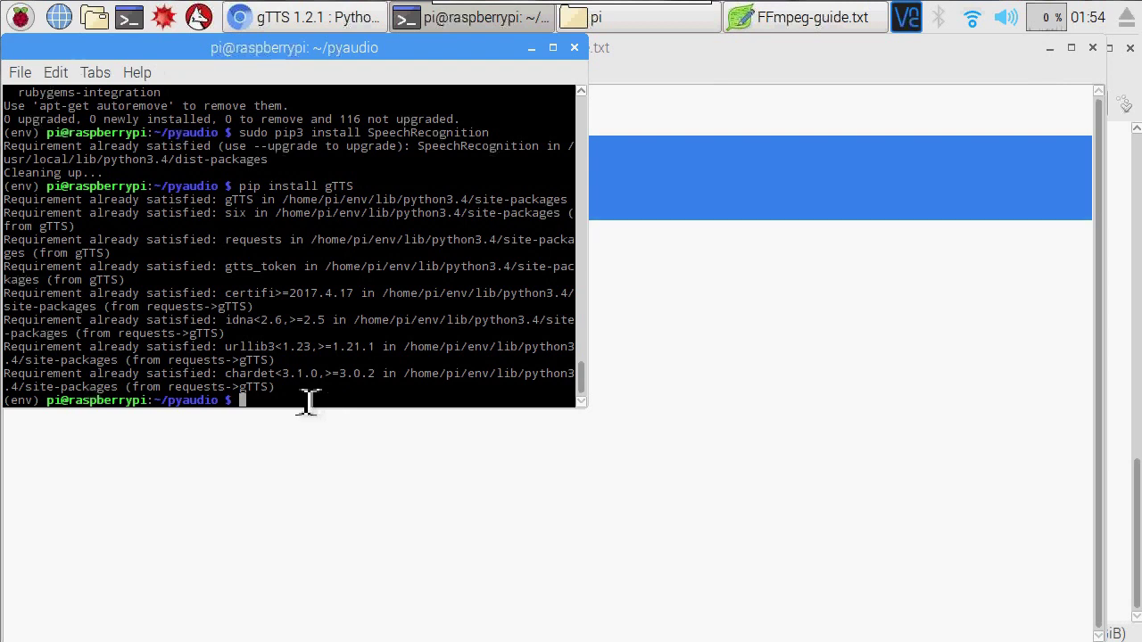
text(cd)
key(Return)
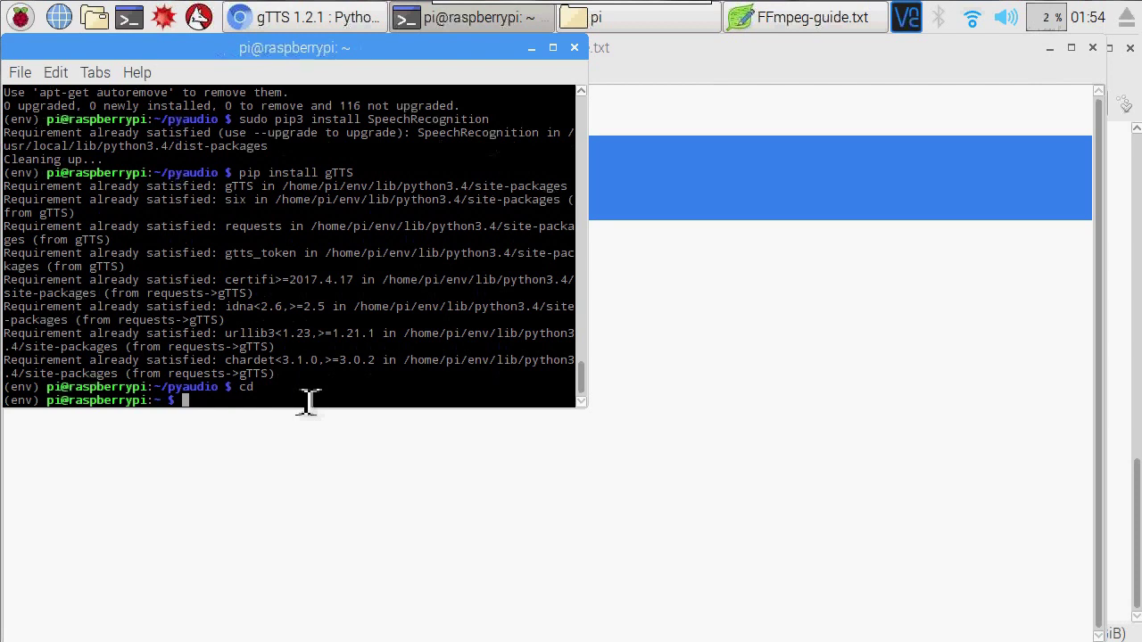
right_click(308, 402)
key(Escape)
key(ctrl+shift+v)
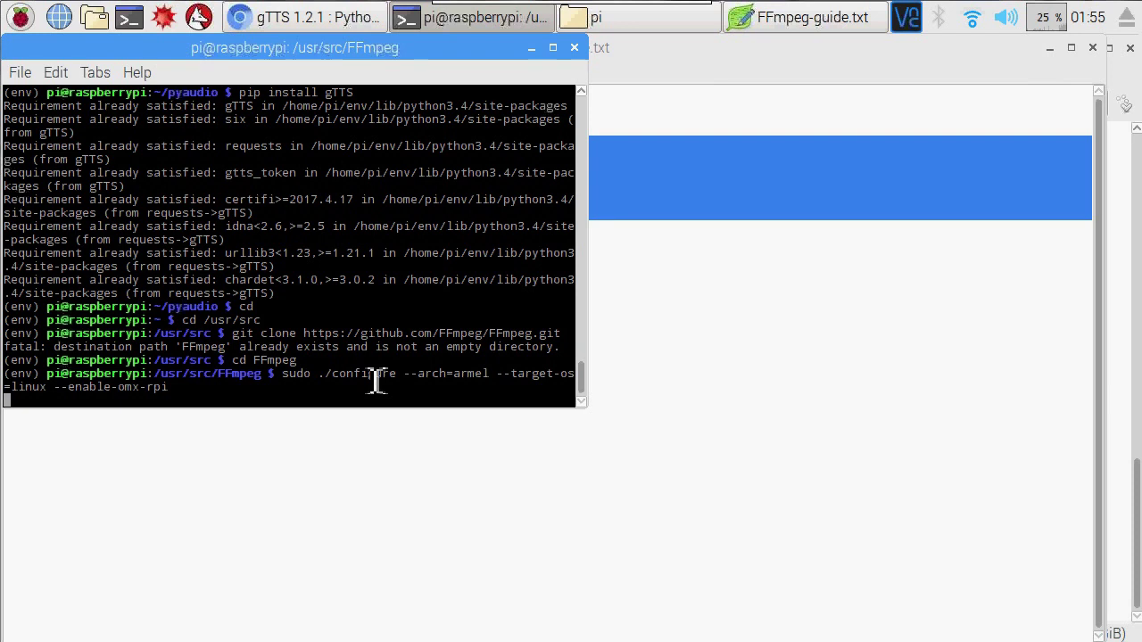
- Move the terminal window clear of the guide text and run make and sudo make install in /usr/src/FFmpeg
drag(337, 49, 630, 209)
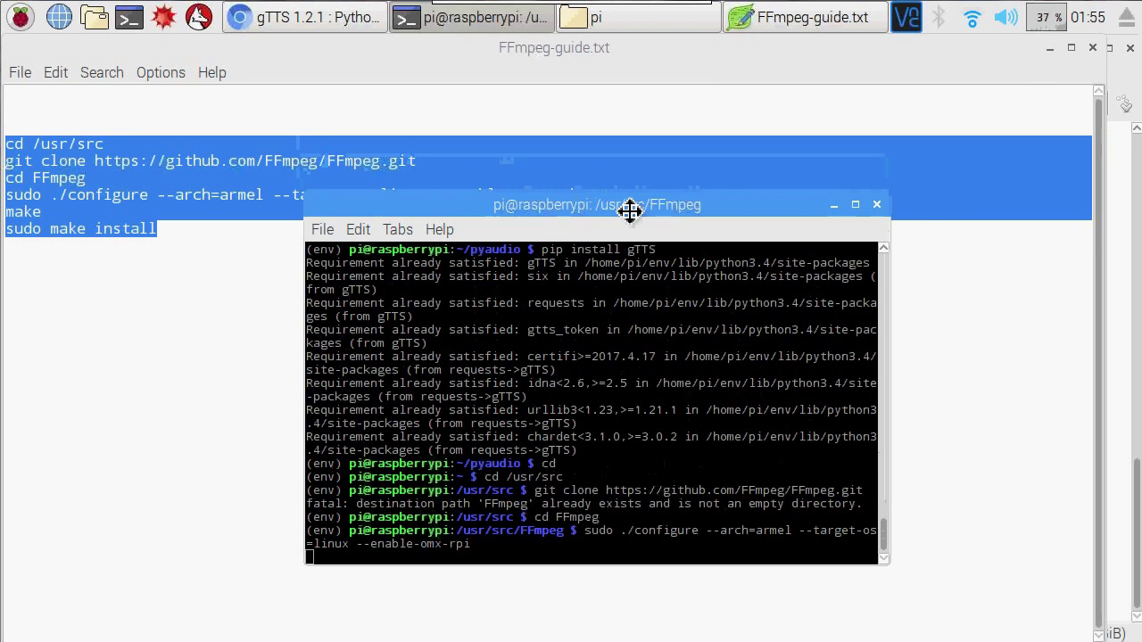
text(make)
key(Return)
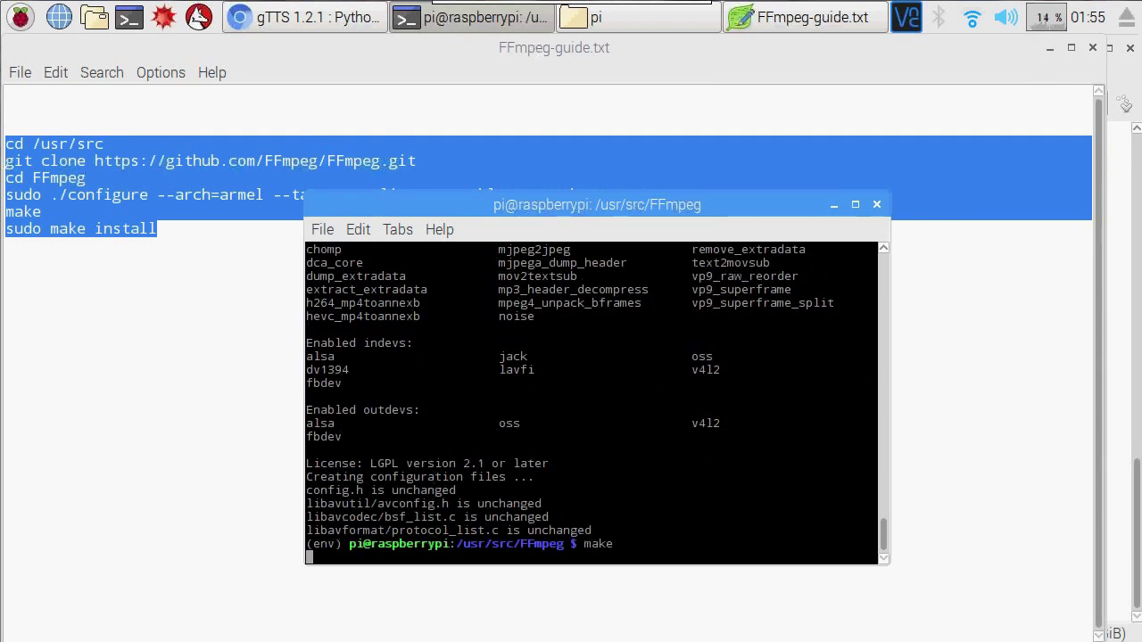
text(sudo make install)
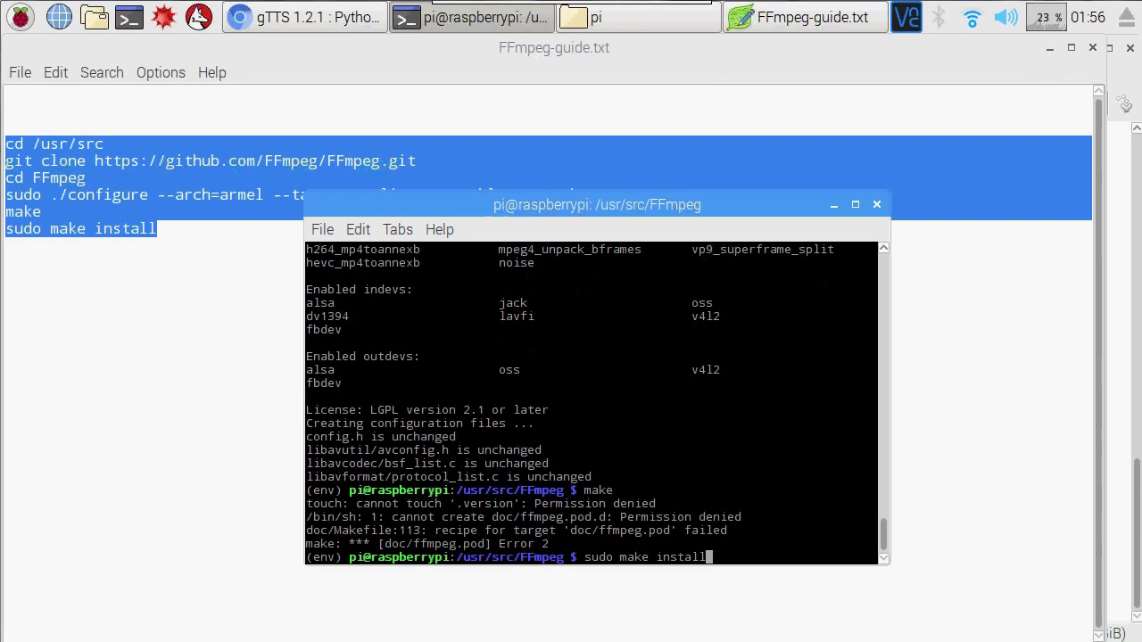
key(Return)
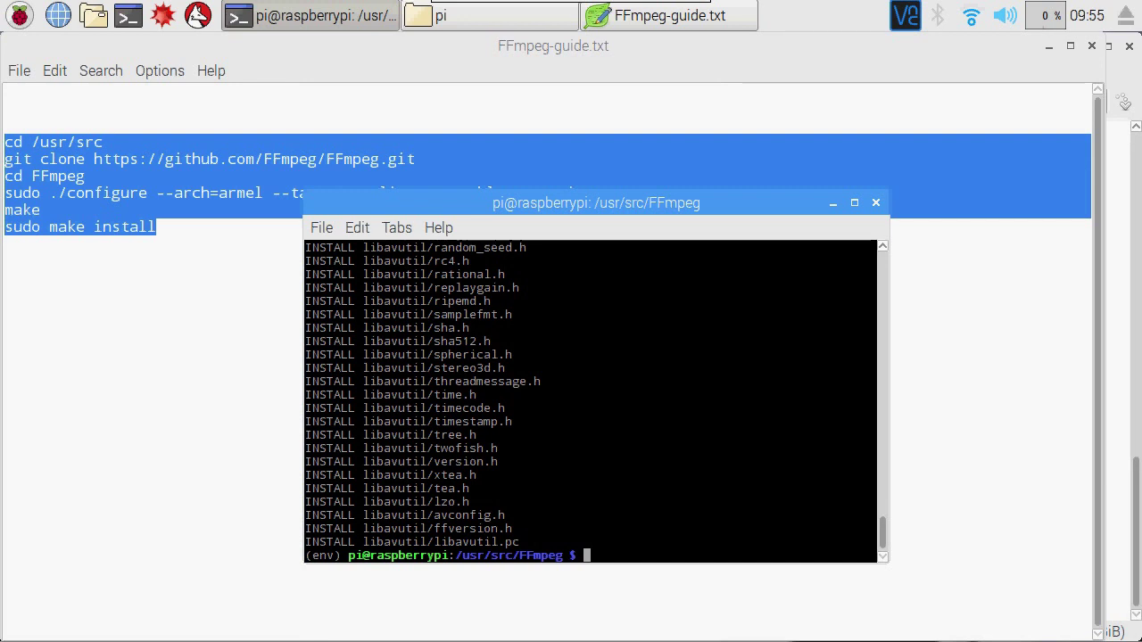
- Close FFmpeg-guide.txt and the file manager, and return the terminal to the home directory
click(945, 92)
click(1092, 45)
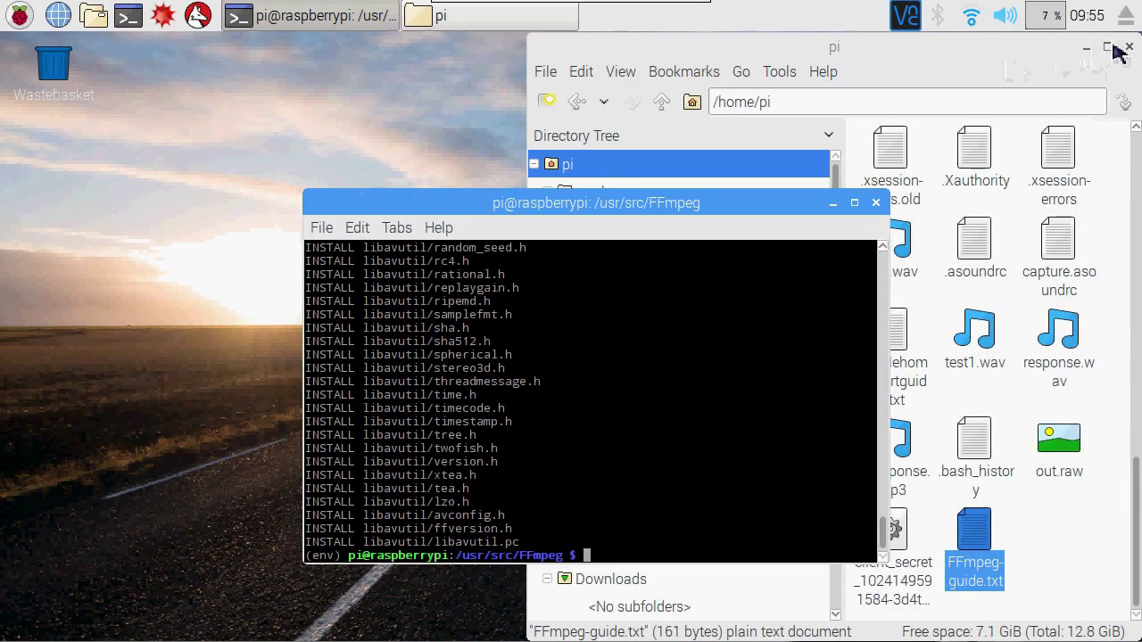
click(1126, 48)
text(cd)
key(Return)
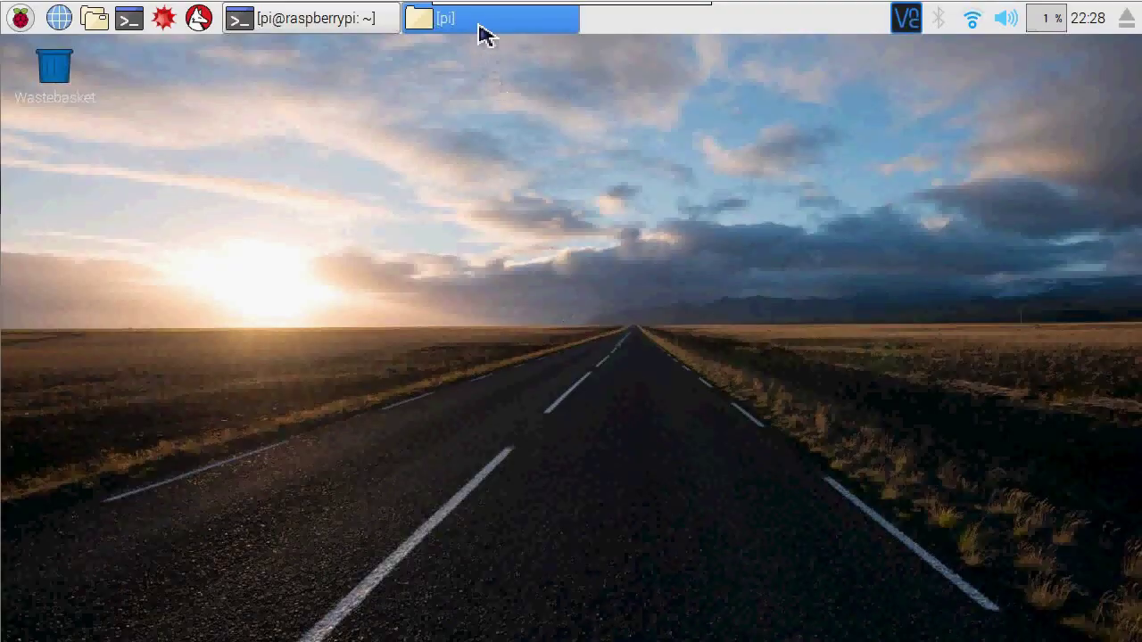
- In the file manager, browse from assistant-sdk-python through google-assistant-sdk, googlesamples and assistant to the library folder
click(482, 32)
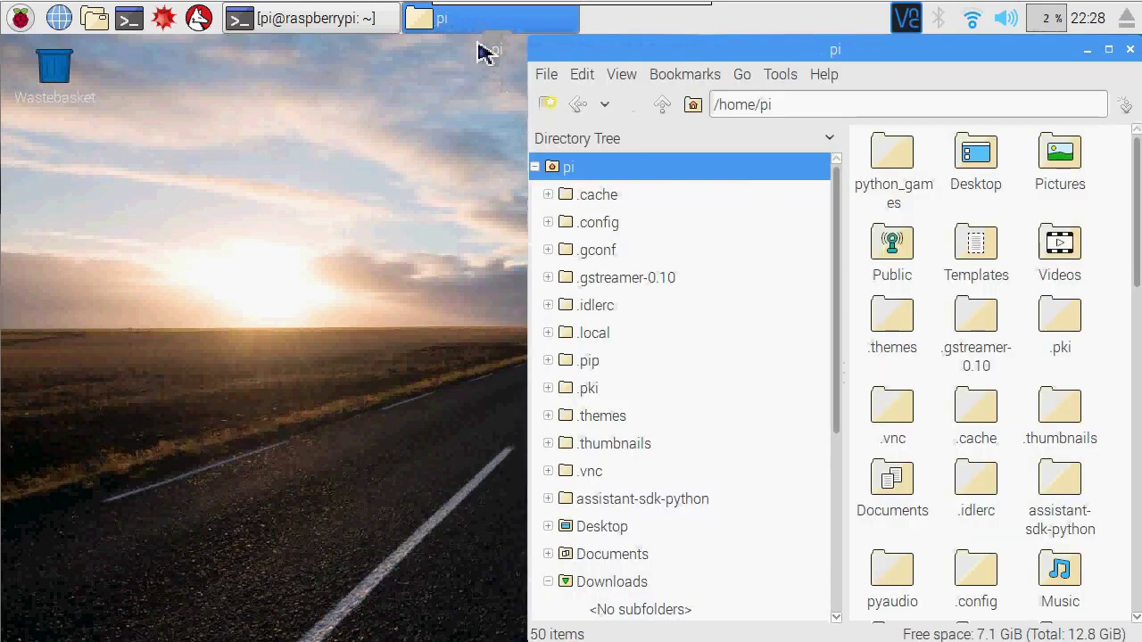
click(547, 500)
scroll(551, 507, down, 2)
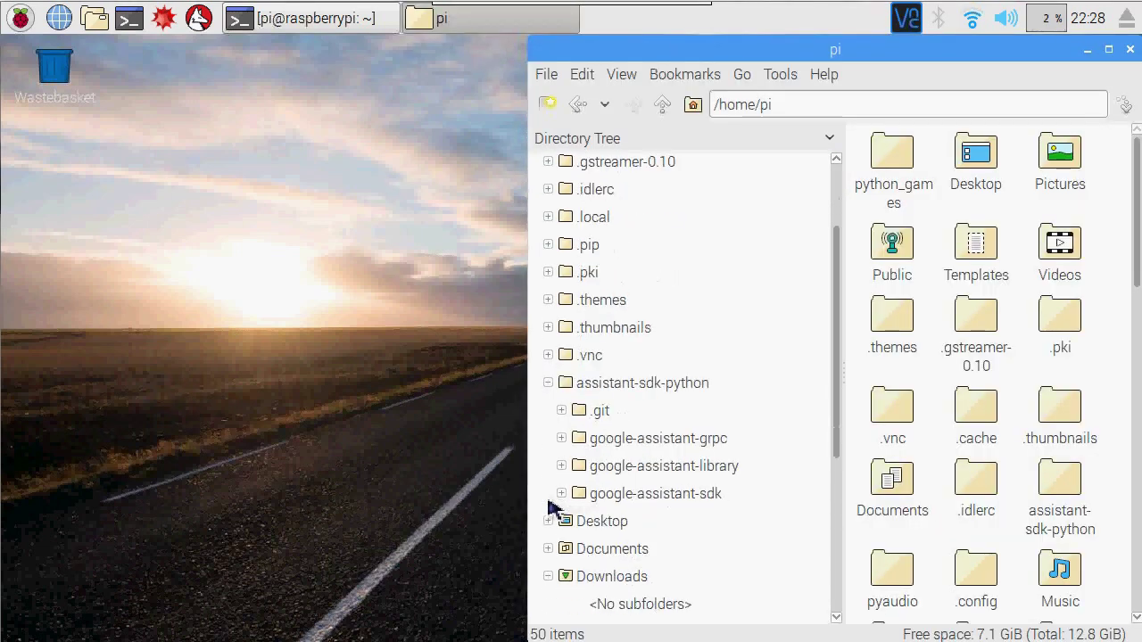
click(561, 494)
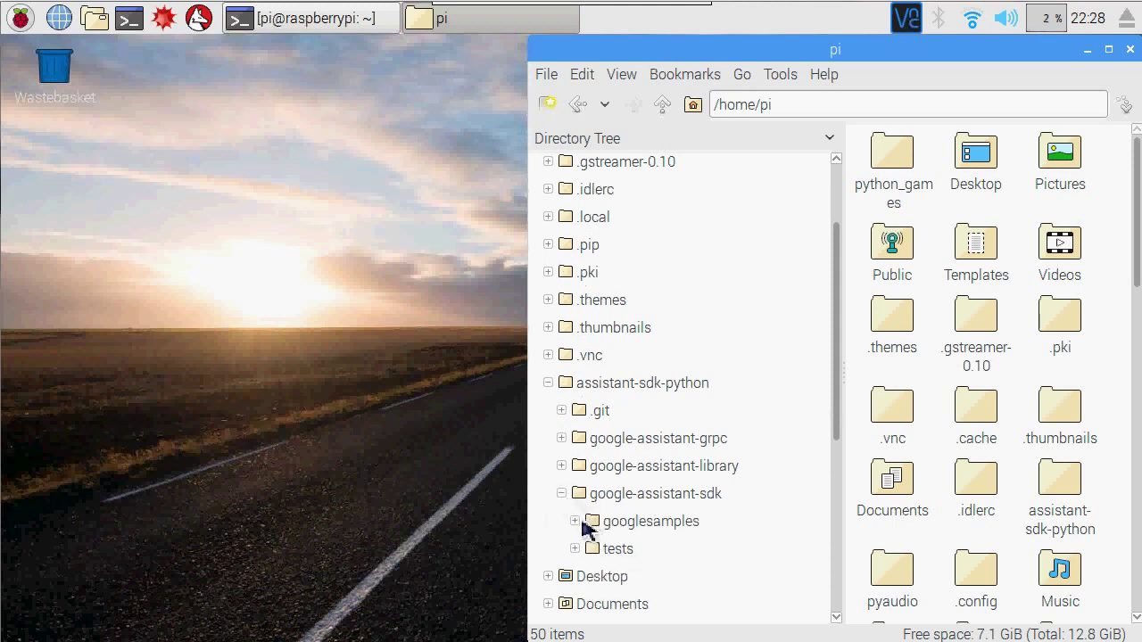
click(578, 523)
click(588, 549)
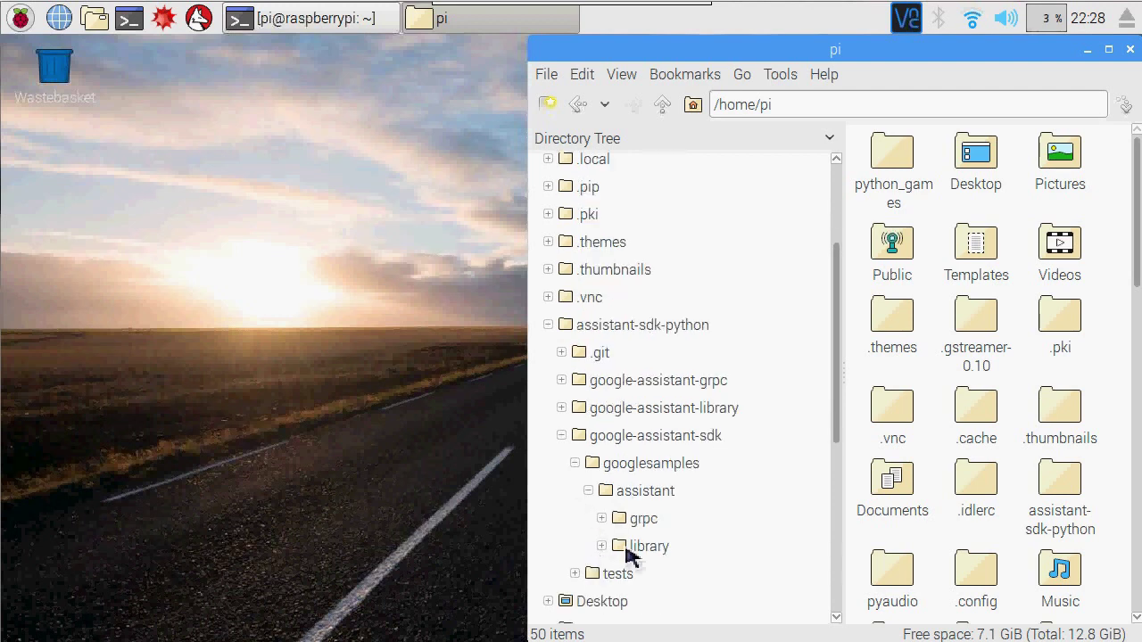
click(629, 554)
- Open the original hotword.py sample from the library folder to view its code, and close it
click(888, 169)
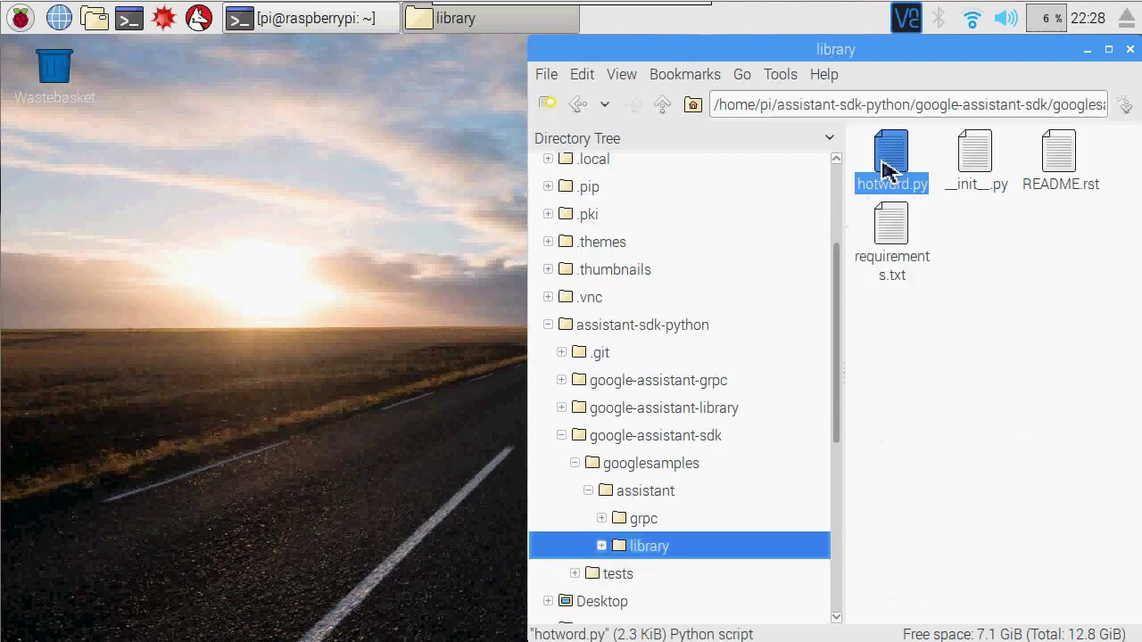
double_click(896, 158)
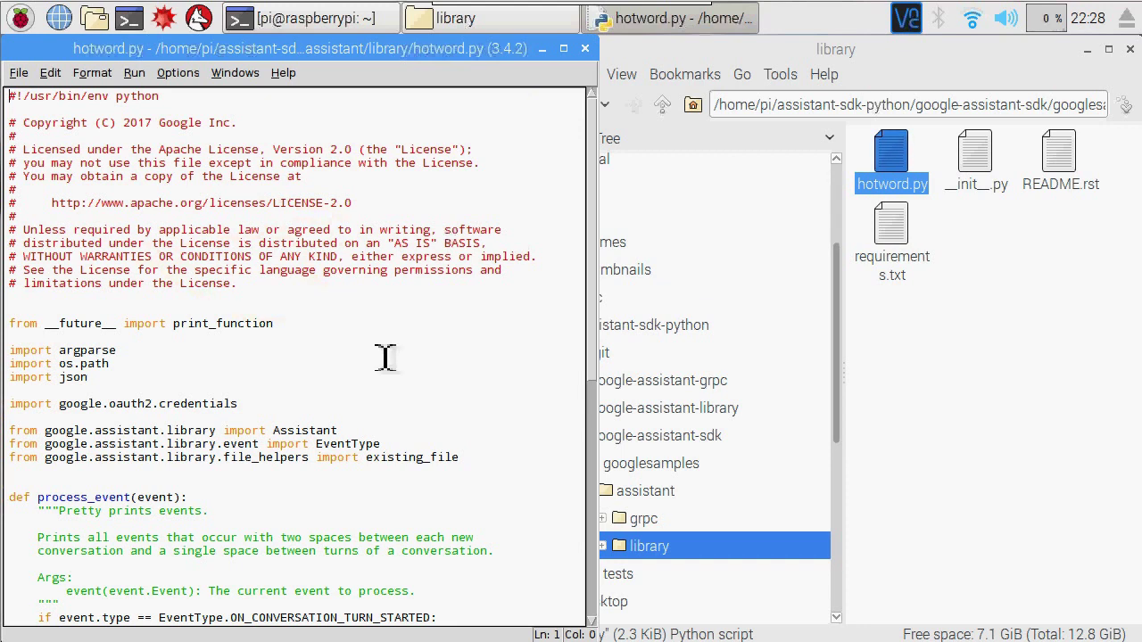
click(586, 49)
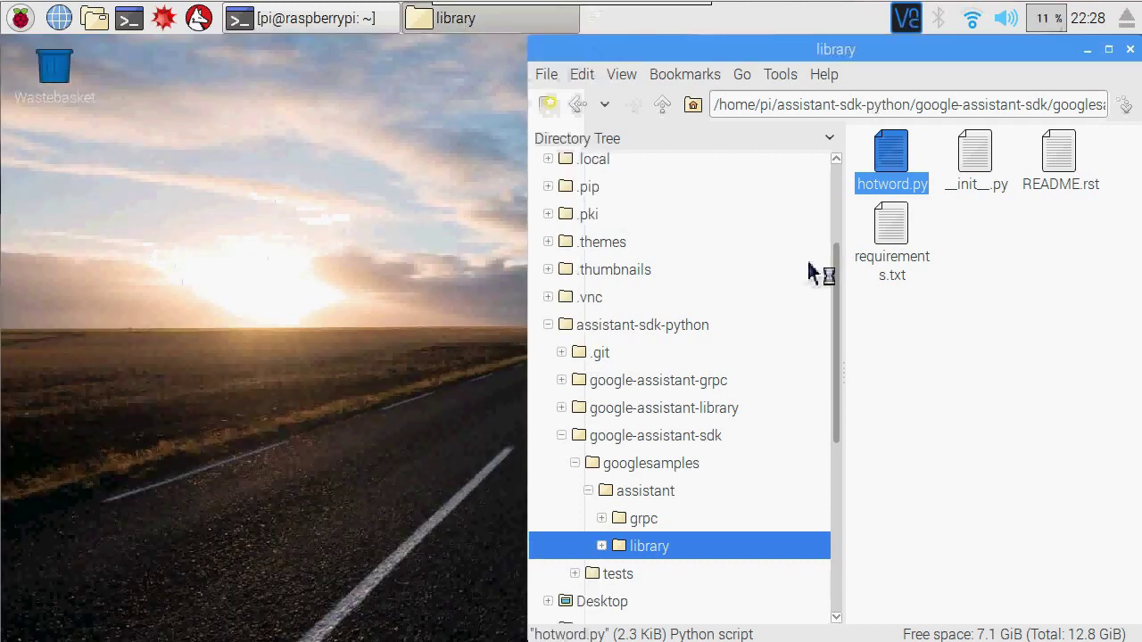
- Open hotword-mod.py from /home/pi/Google_botmation, maximize its window and examine its imports, GPIO setup, process_event and speak code
drag(839, 311, 835, 453)
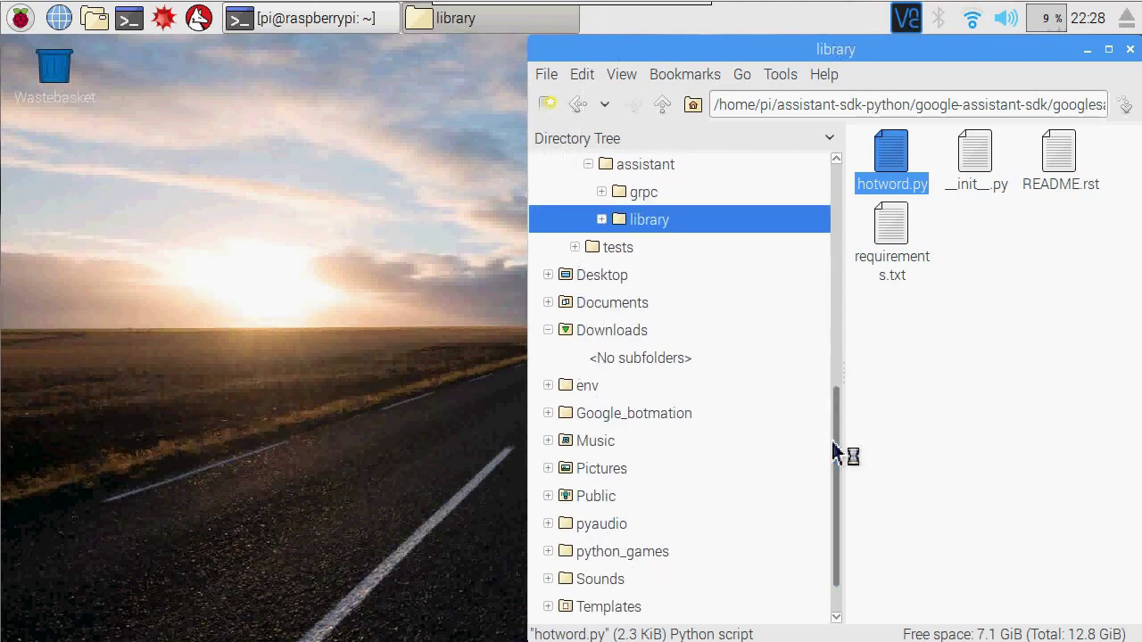
click(678, 421)
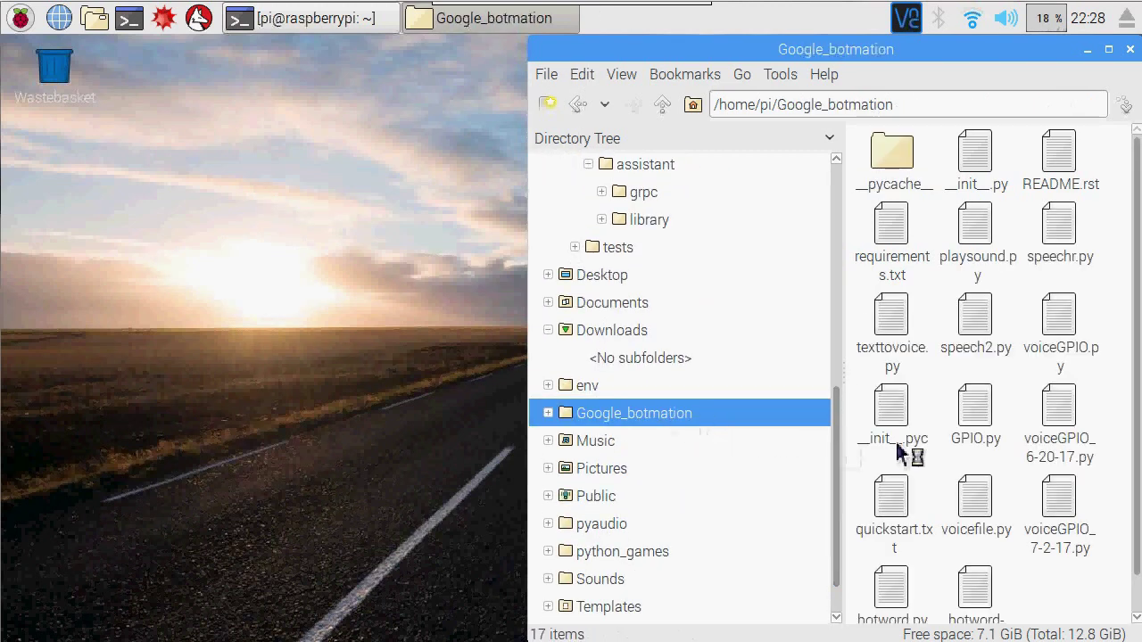
click(892, 588)
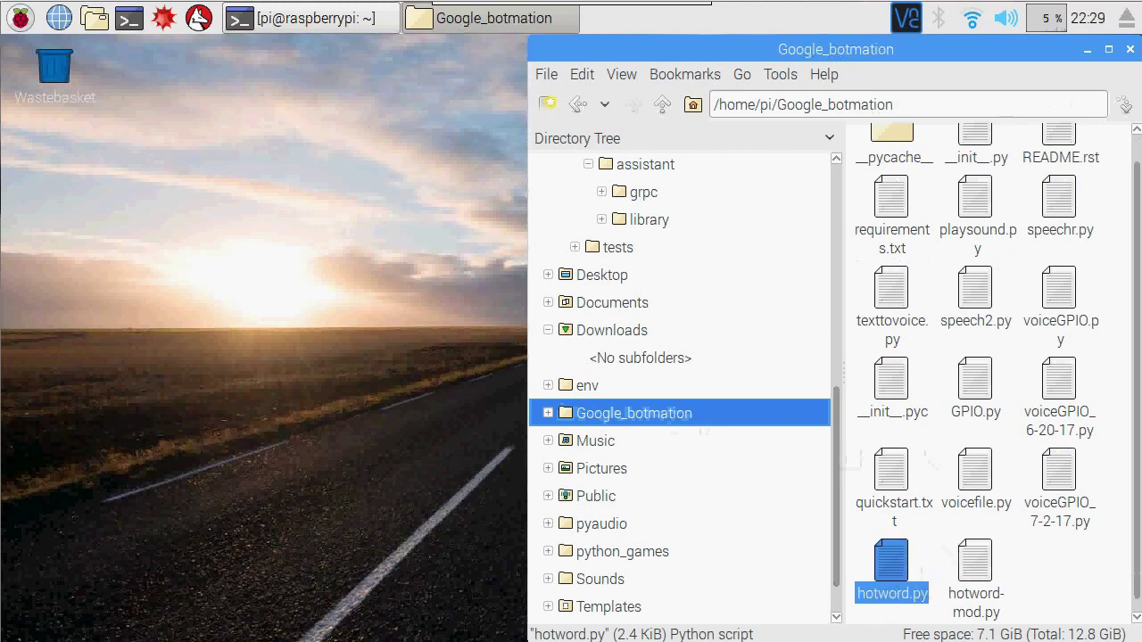
double_click(981, 564)
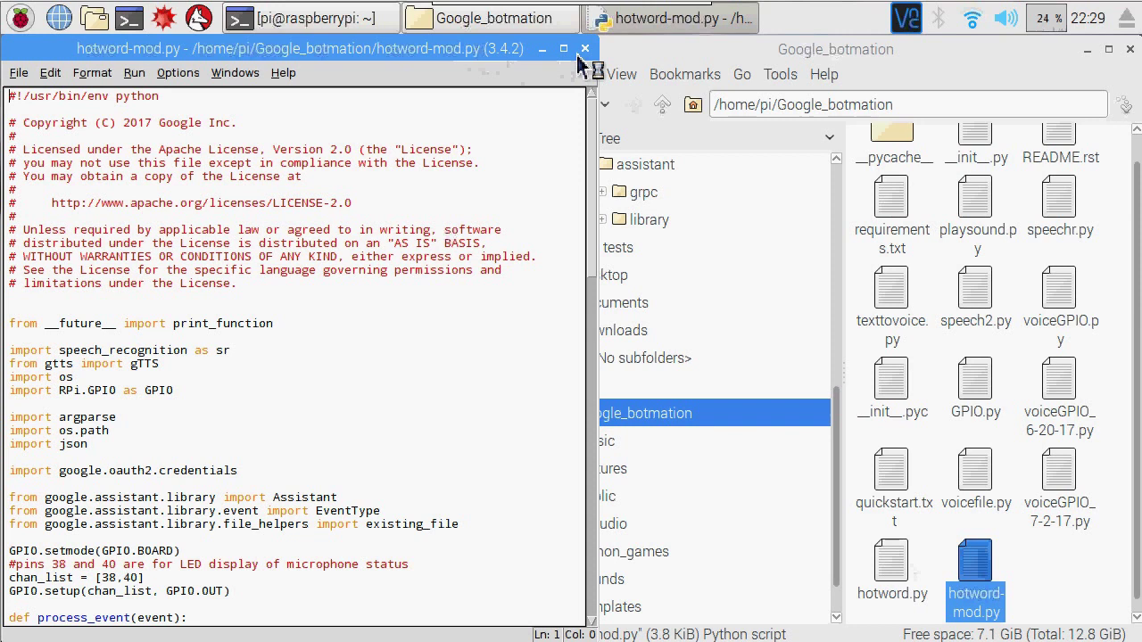
click(563, 49)
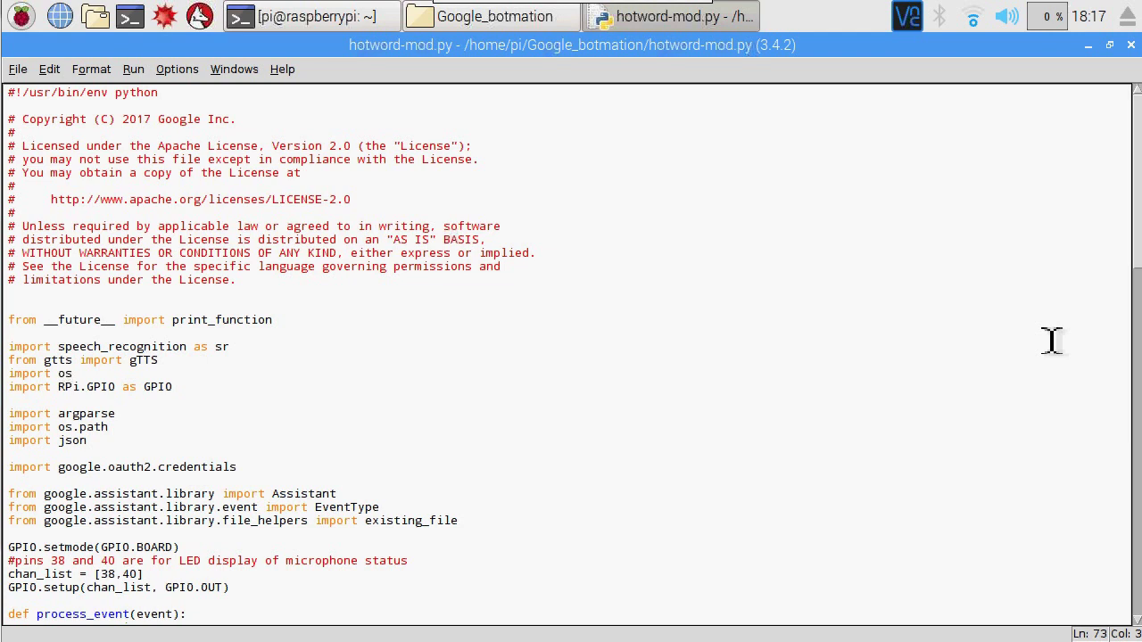
drag(1138, 277, 1137, 406)
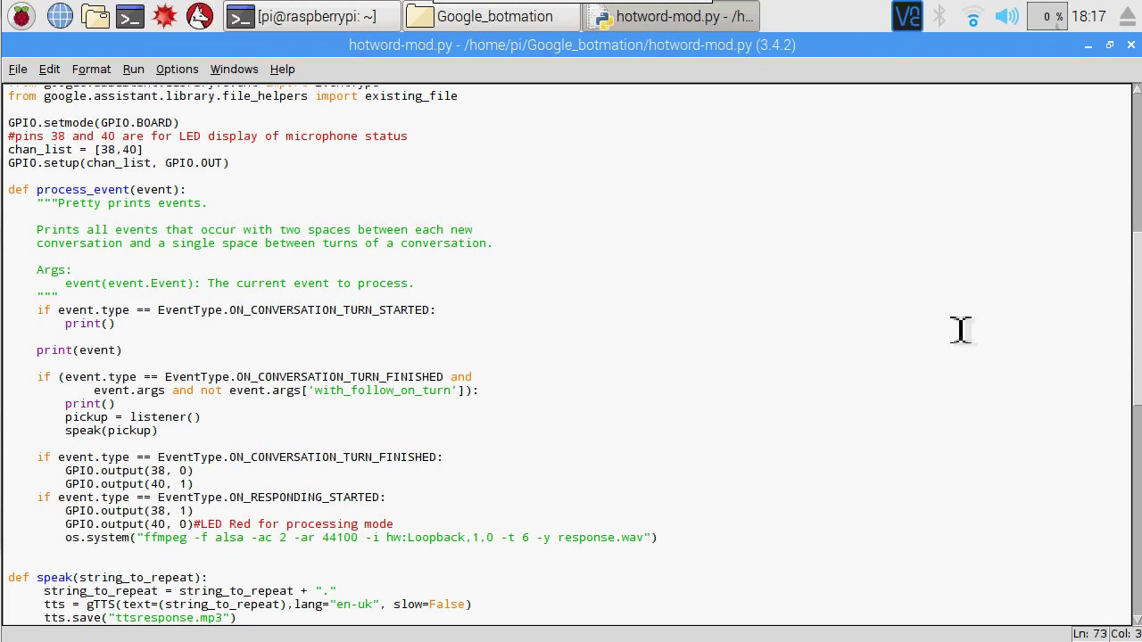
drag(1131, 354, 1139, 502)
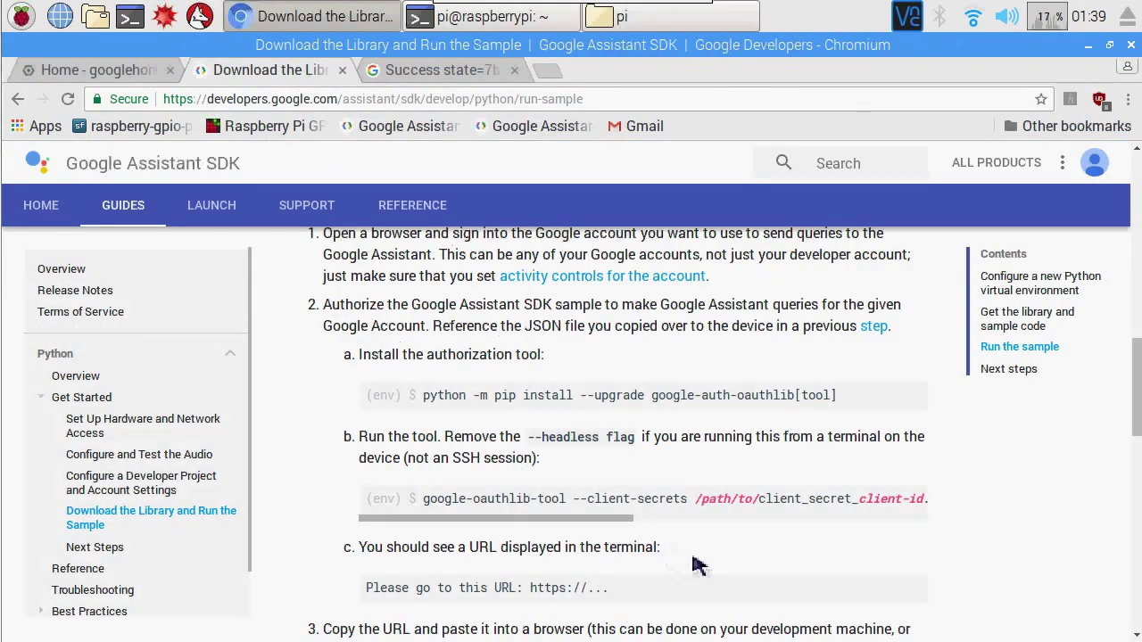
- In Chromium, copy the google-assistant-demo command from the SDK guide and run it in the terminal
scroll(693, 565, down, 2)
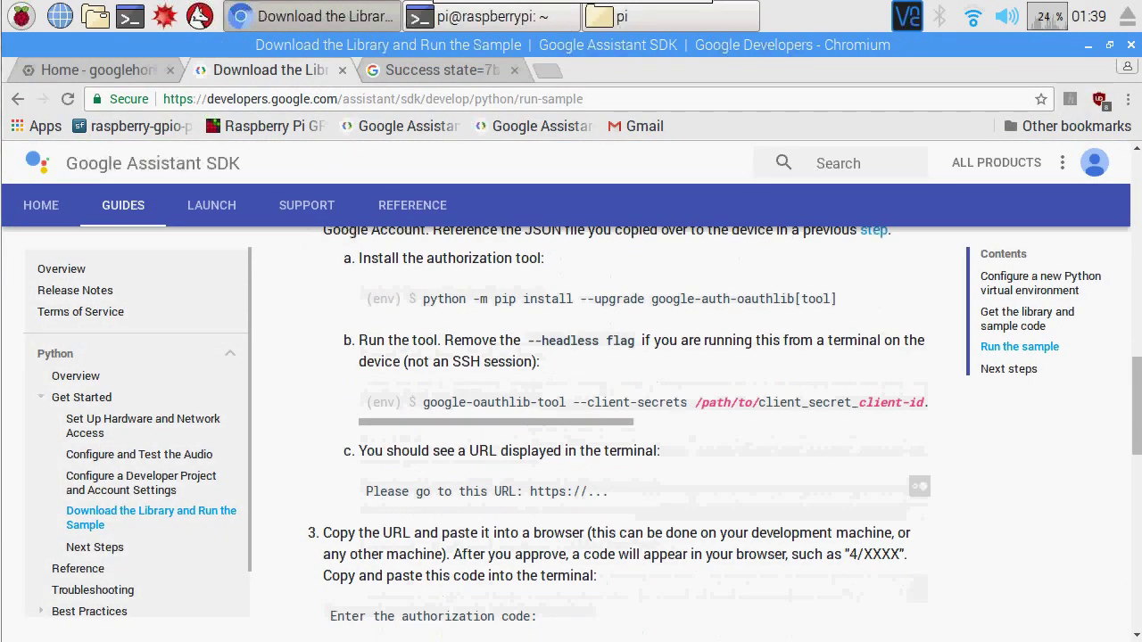
scroll(683, 556, down, 3)
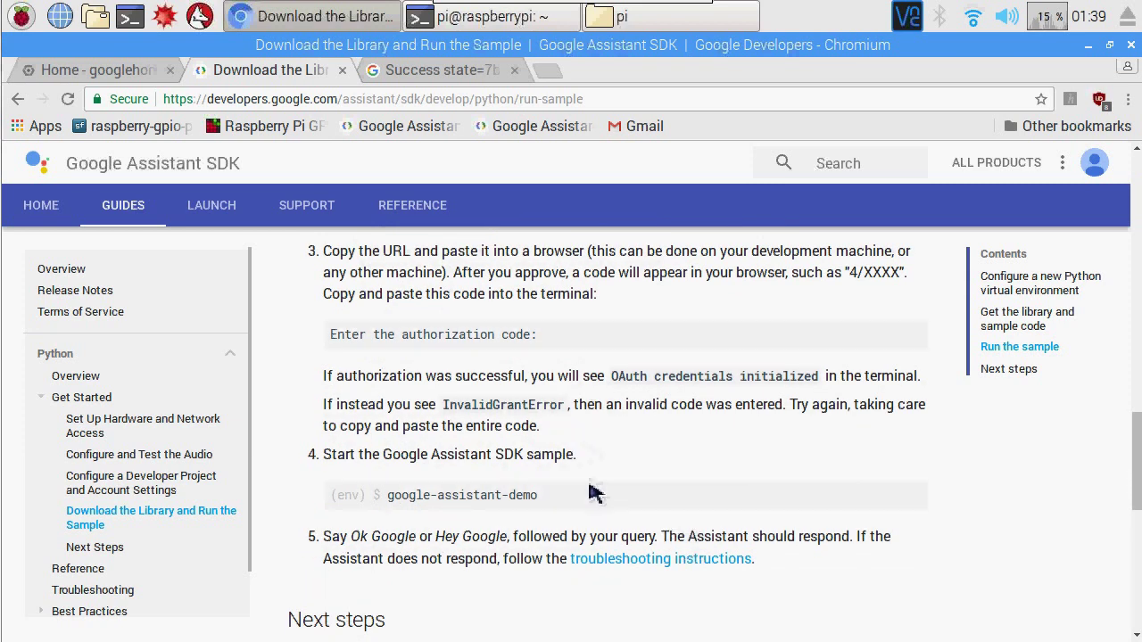
click(904, 489)
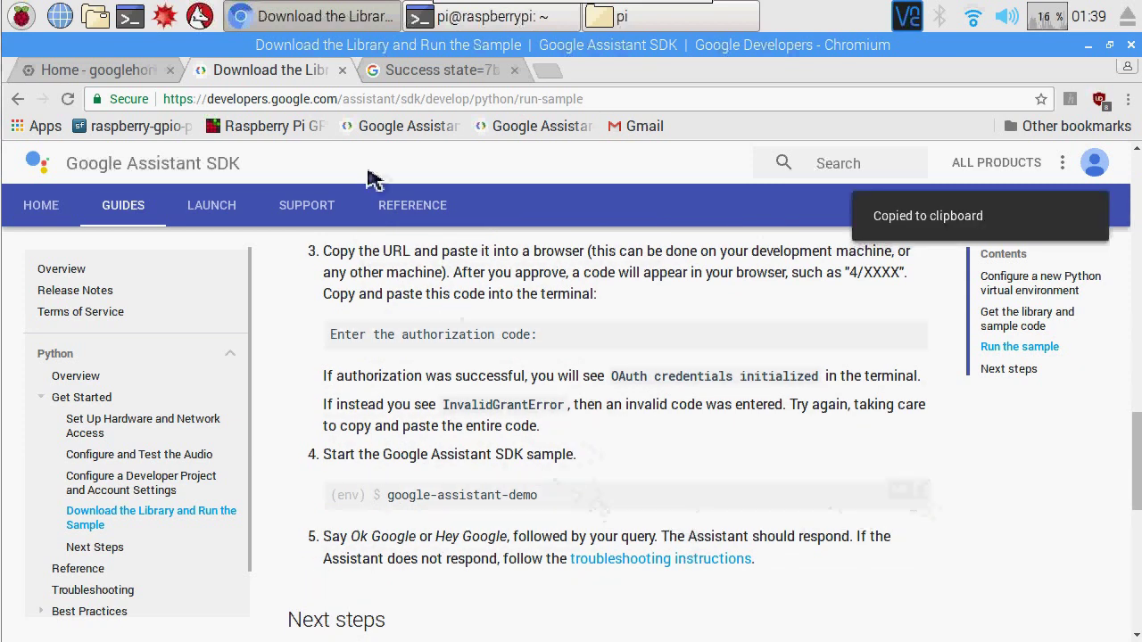
click(464, 16)
right_click(284, 403)
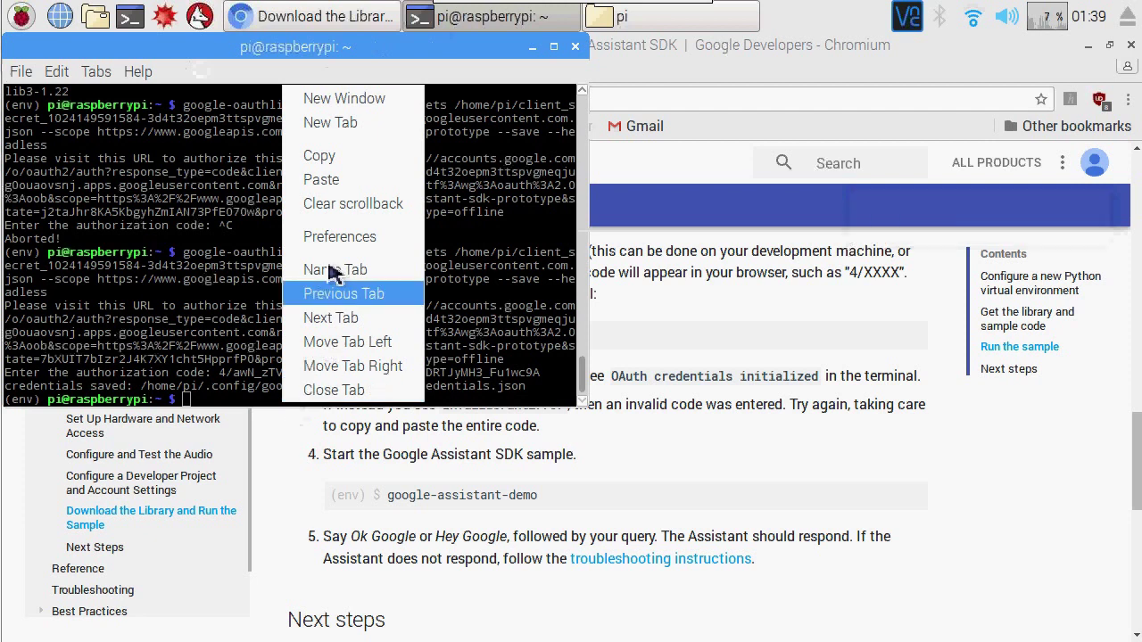
click(321, 179)
key(Return)
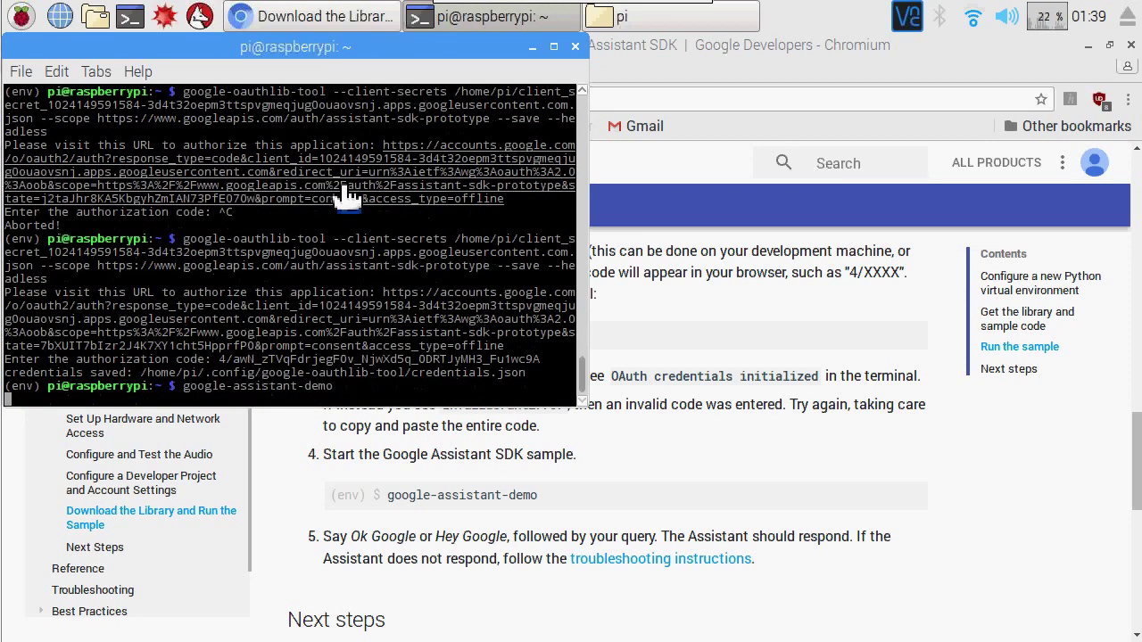